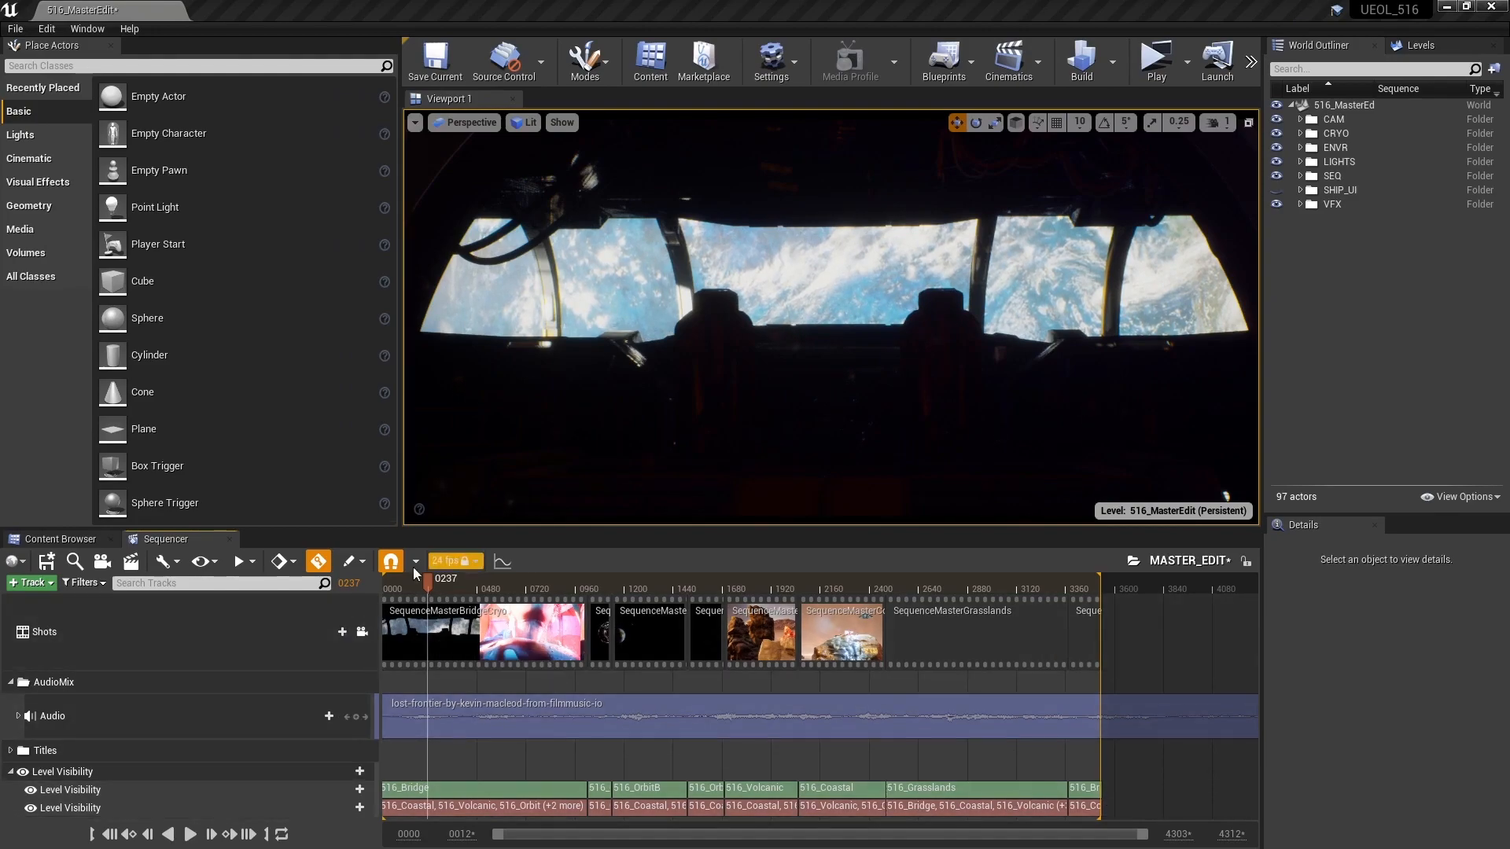
# Scrub the master edit from the bridge shot through the coastal shot to frame 2600 in the grasslands shot.
pyautogui.moveTo(427, 580); pyautogui.dragTo(579, 579)
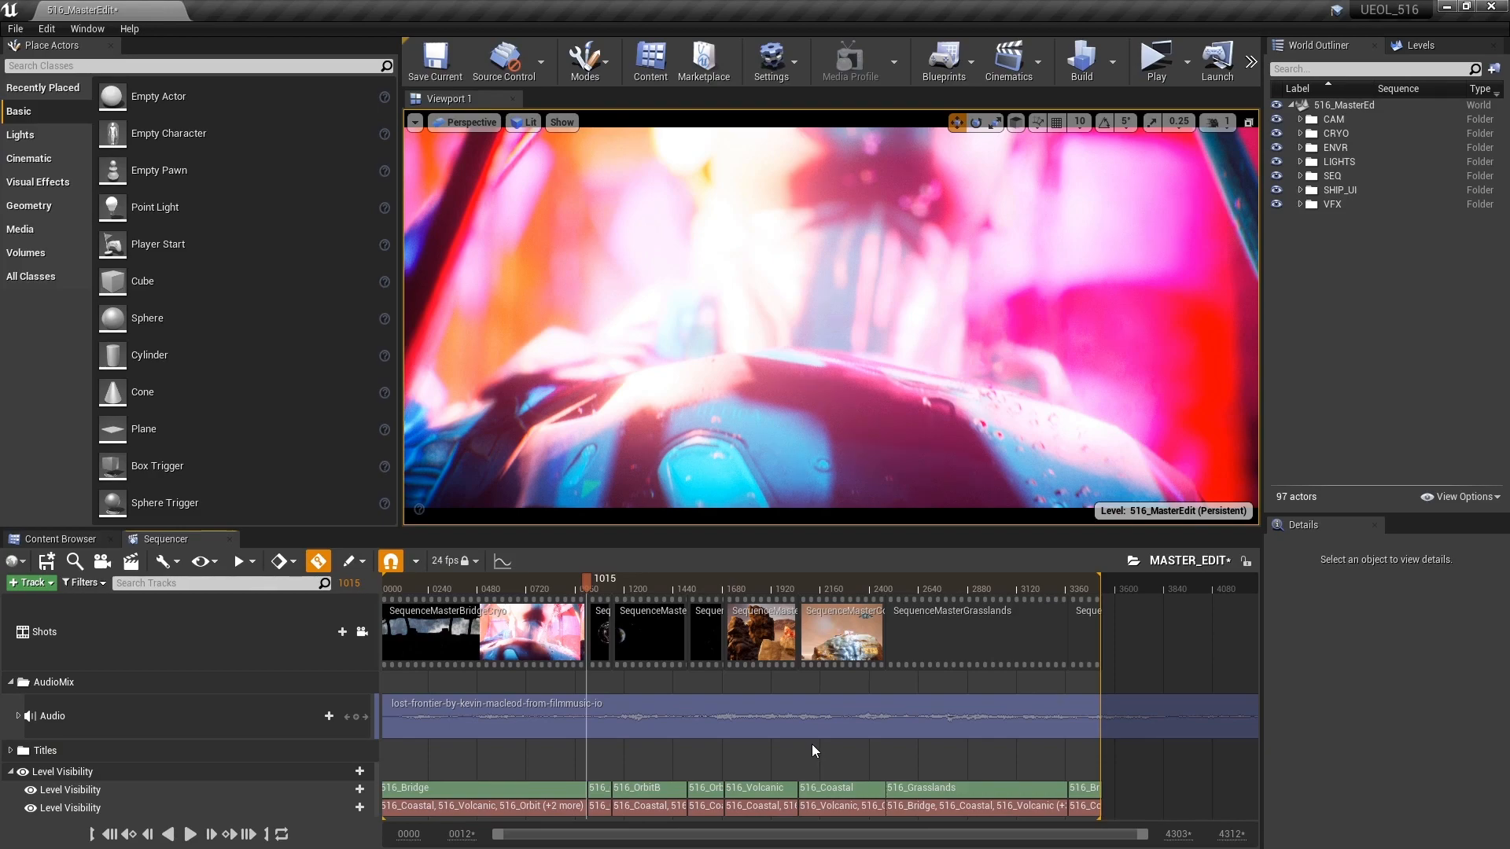
pyautogui.click(856, 584)
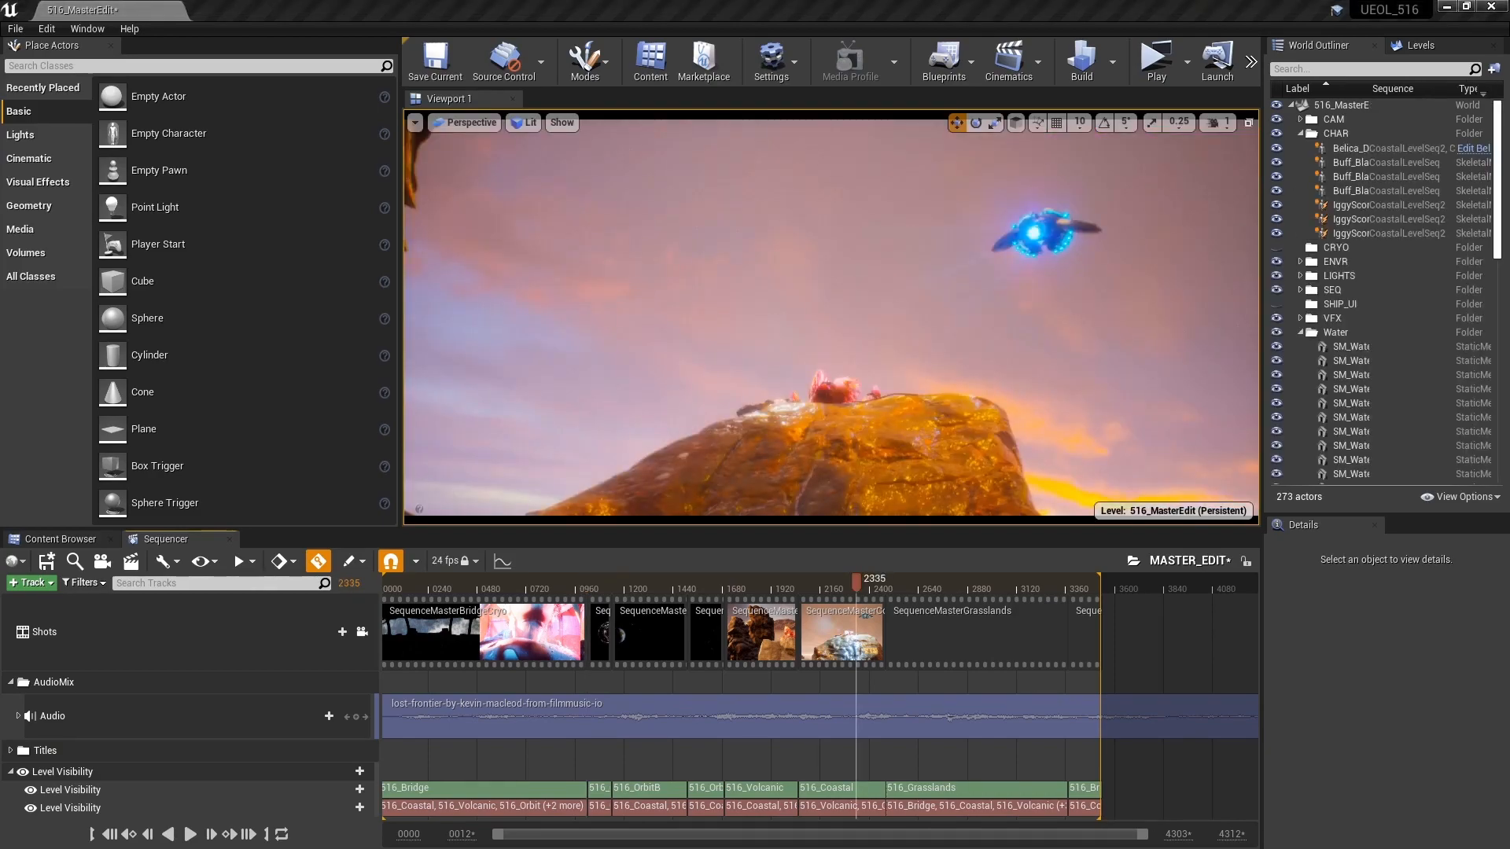
pyautogui.moveTo(856, 583); pyautogui.dragTo(911, 602)
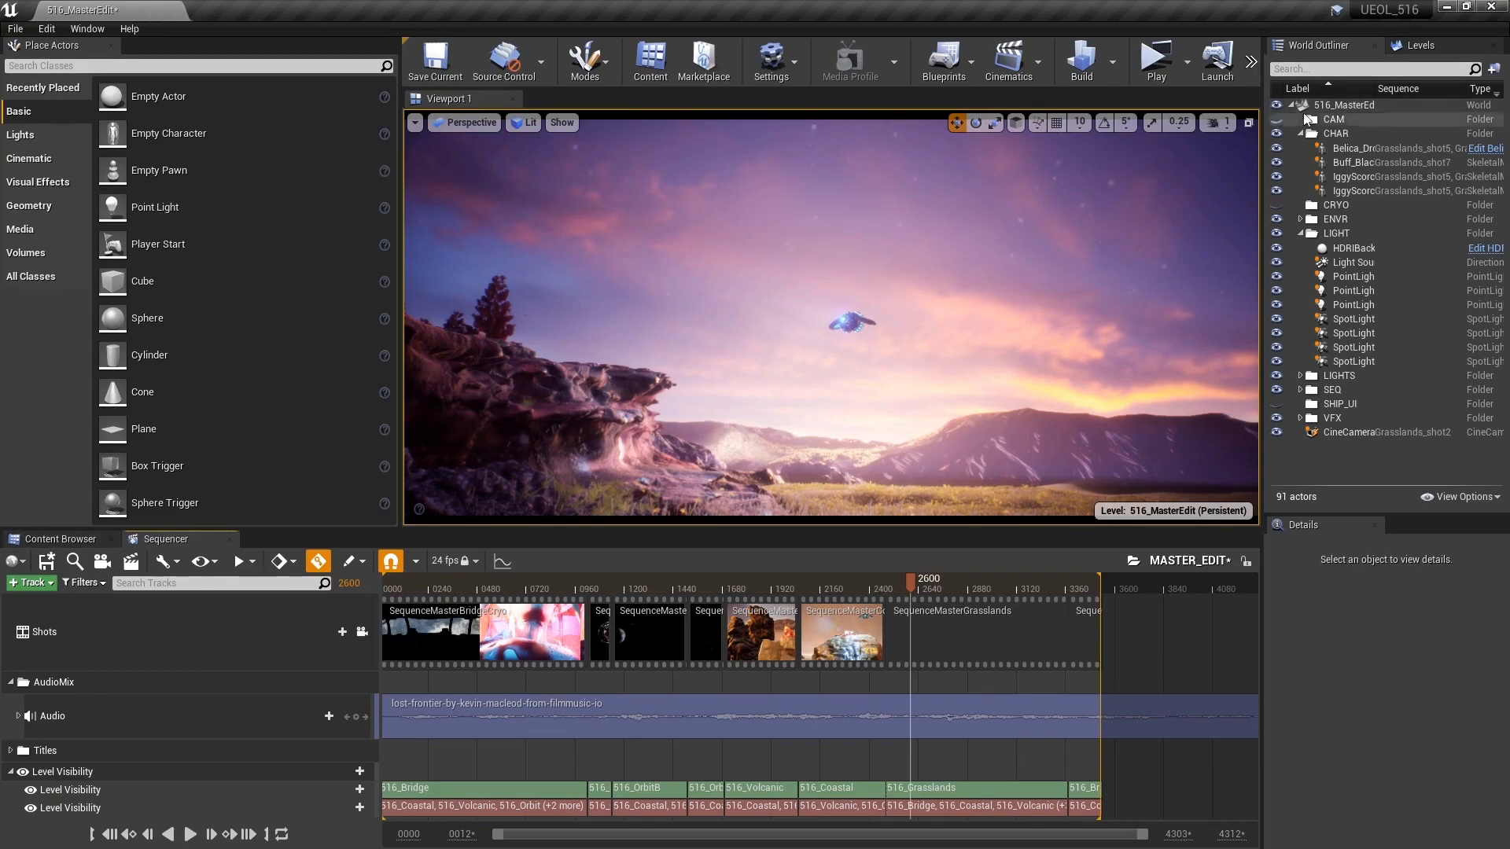
# Collapse the 516_MasterEdit hierarchy in the World Outliner and bring up the list of levels in the project.
pyautogui.click(1292, 105)
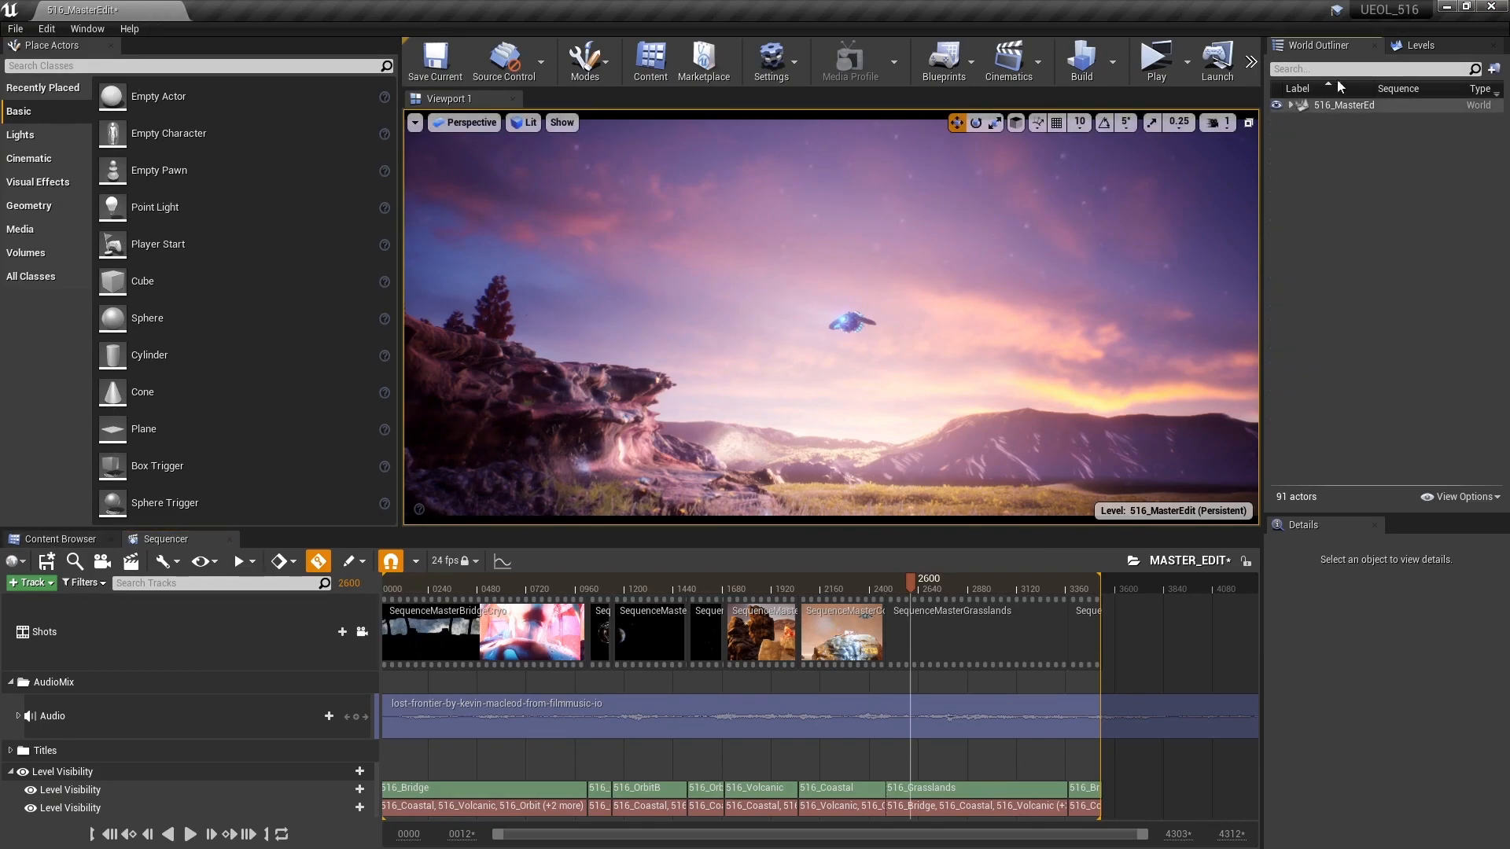
pyautogui.click(95, 30)
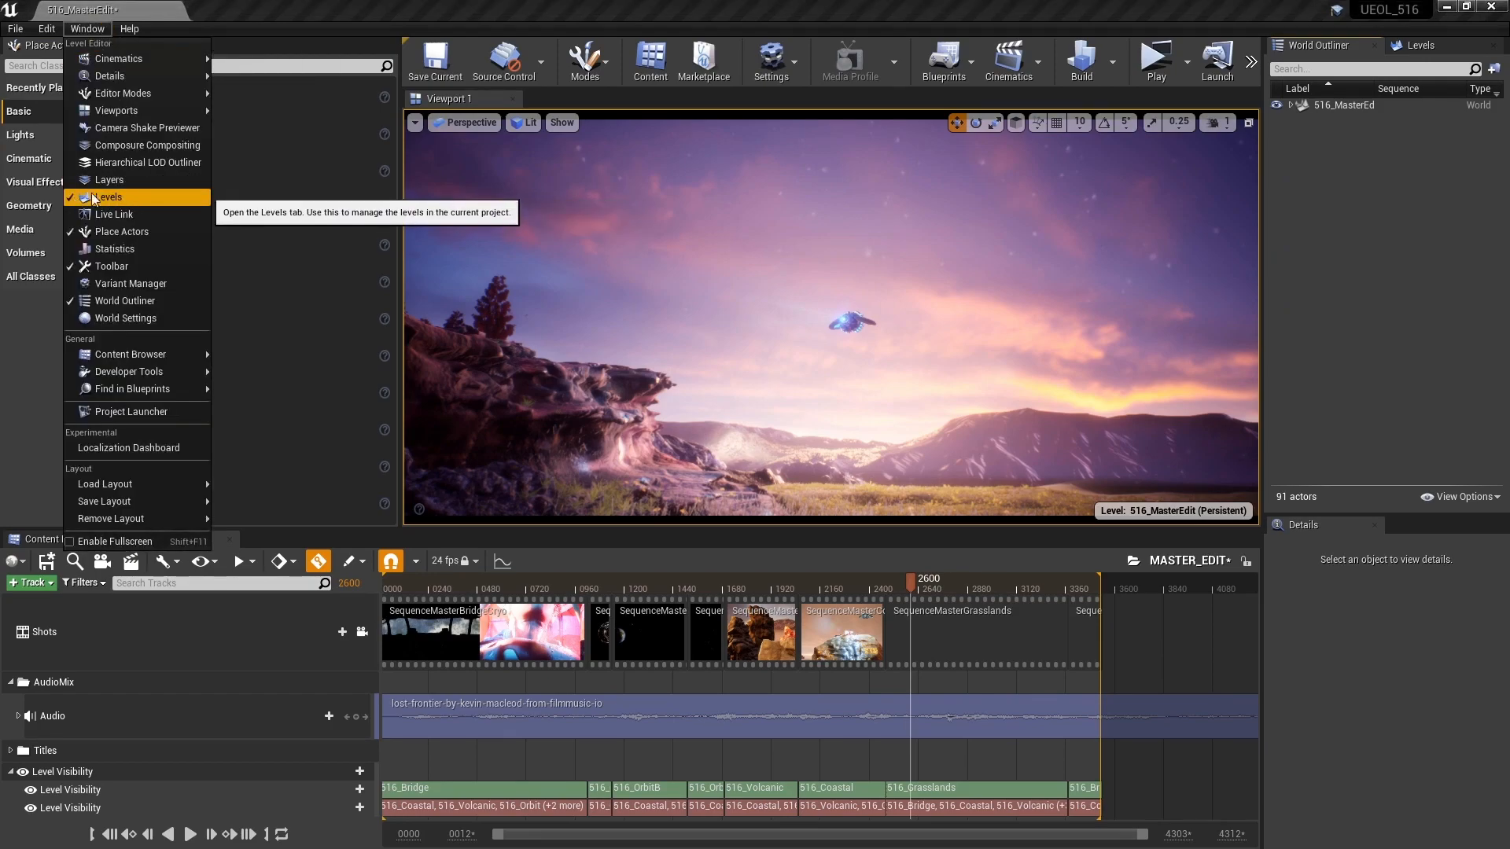
pyautogui.click(1438, 44)
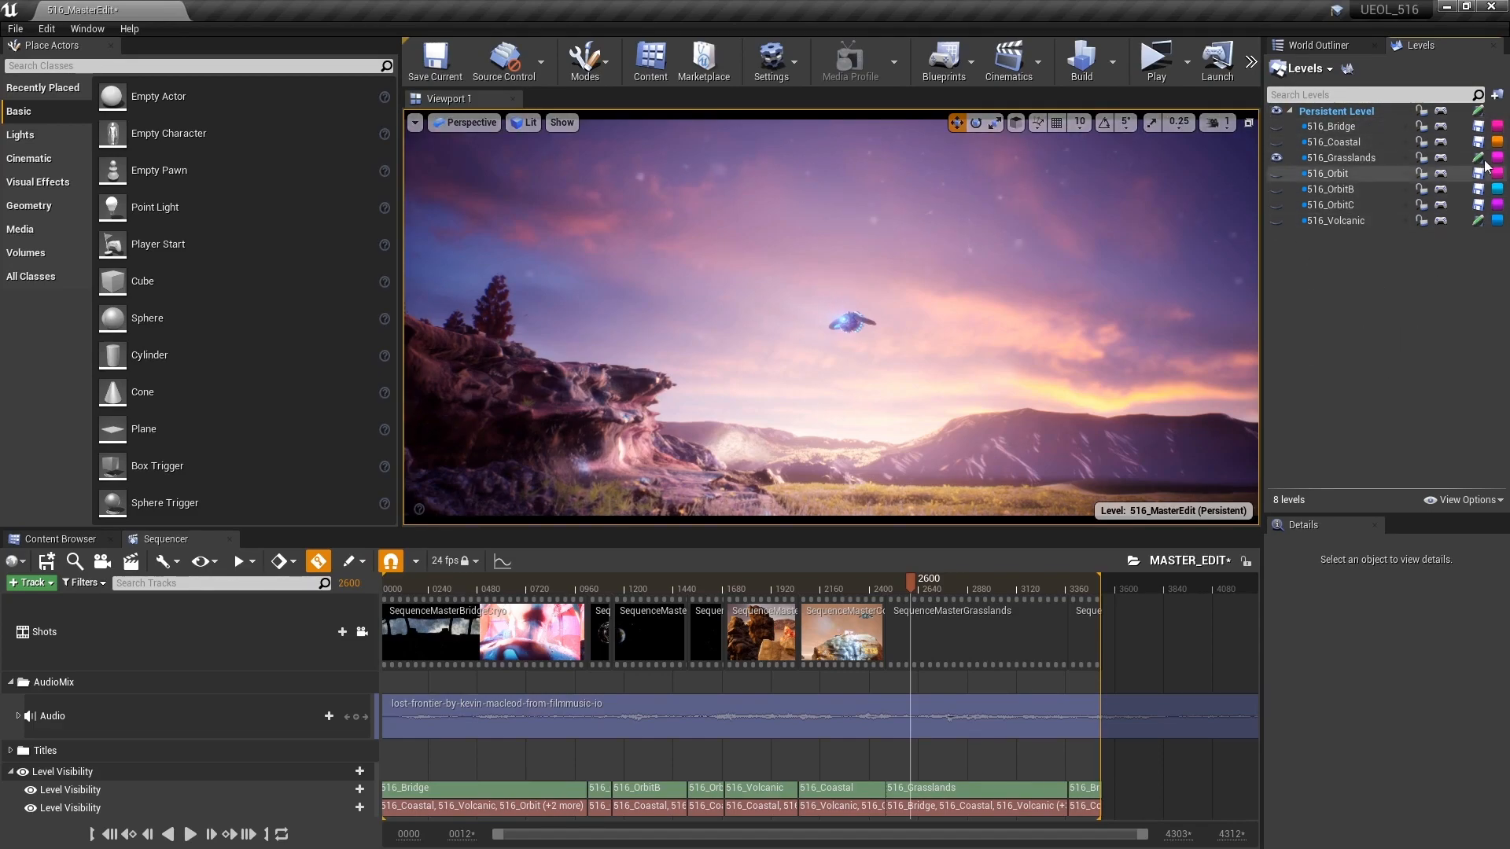
# Check the streaming method options of the 516_Bridge sublevel, keeping Blueprint, and clear the selection.
pyautogui.rightClick(1346, 128)
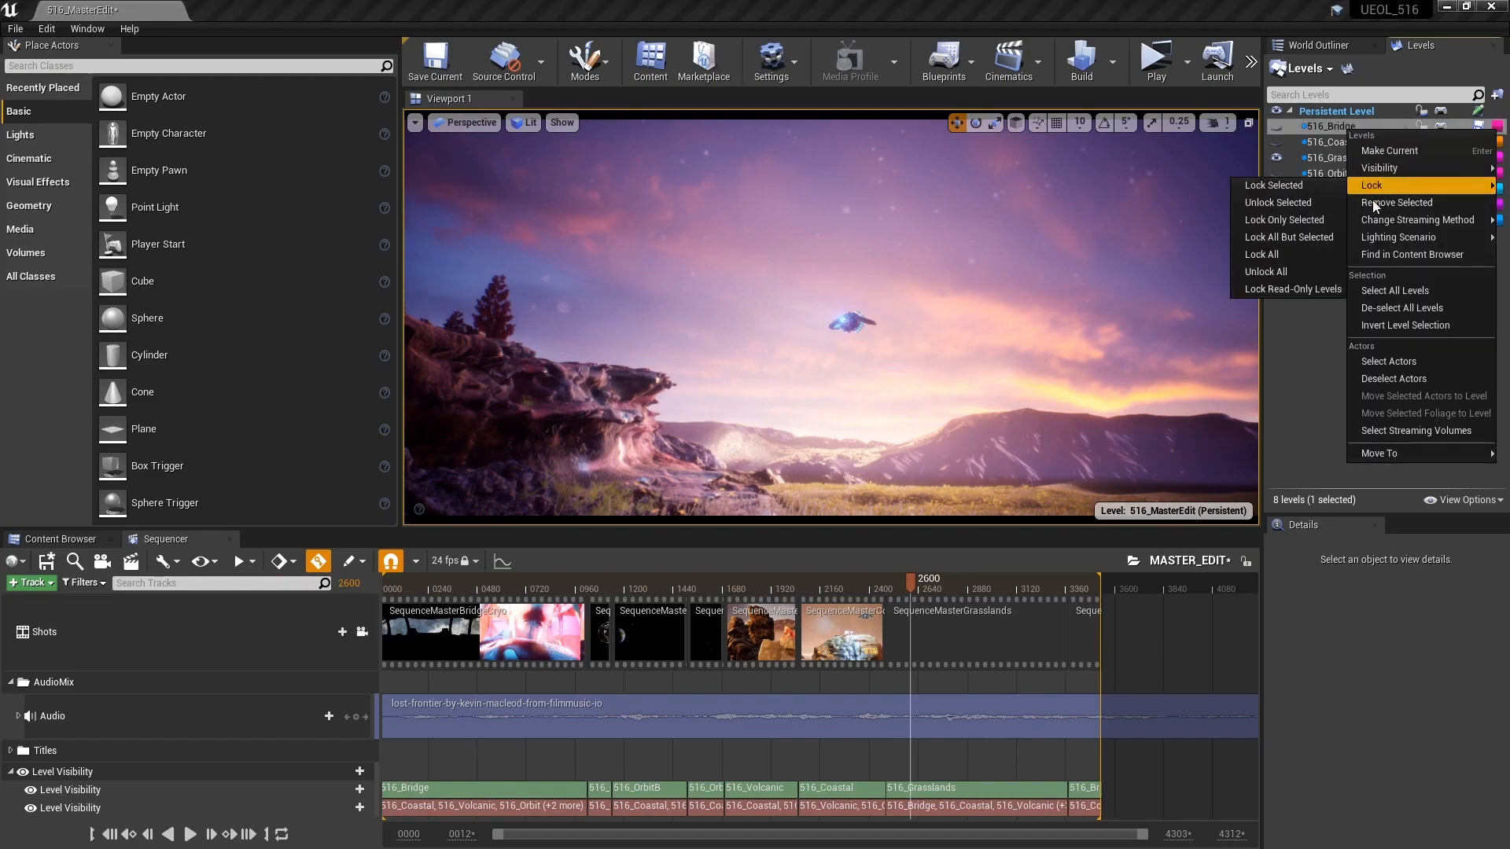
pyautogui.moveTo(1390, 219)
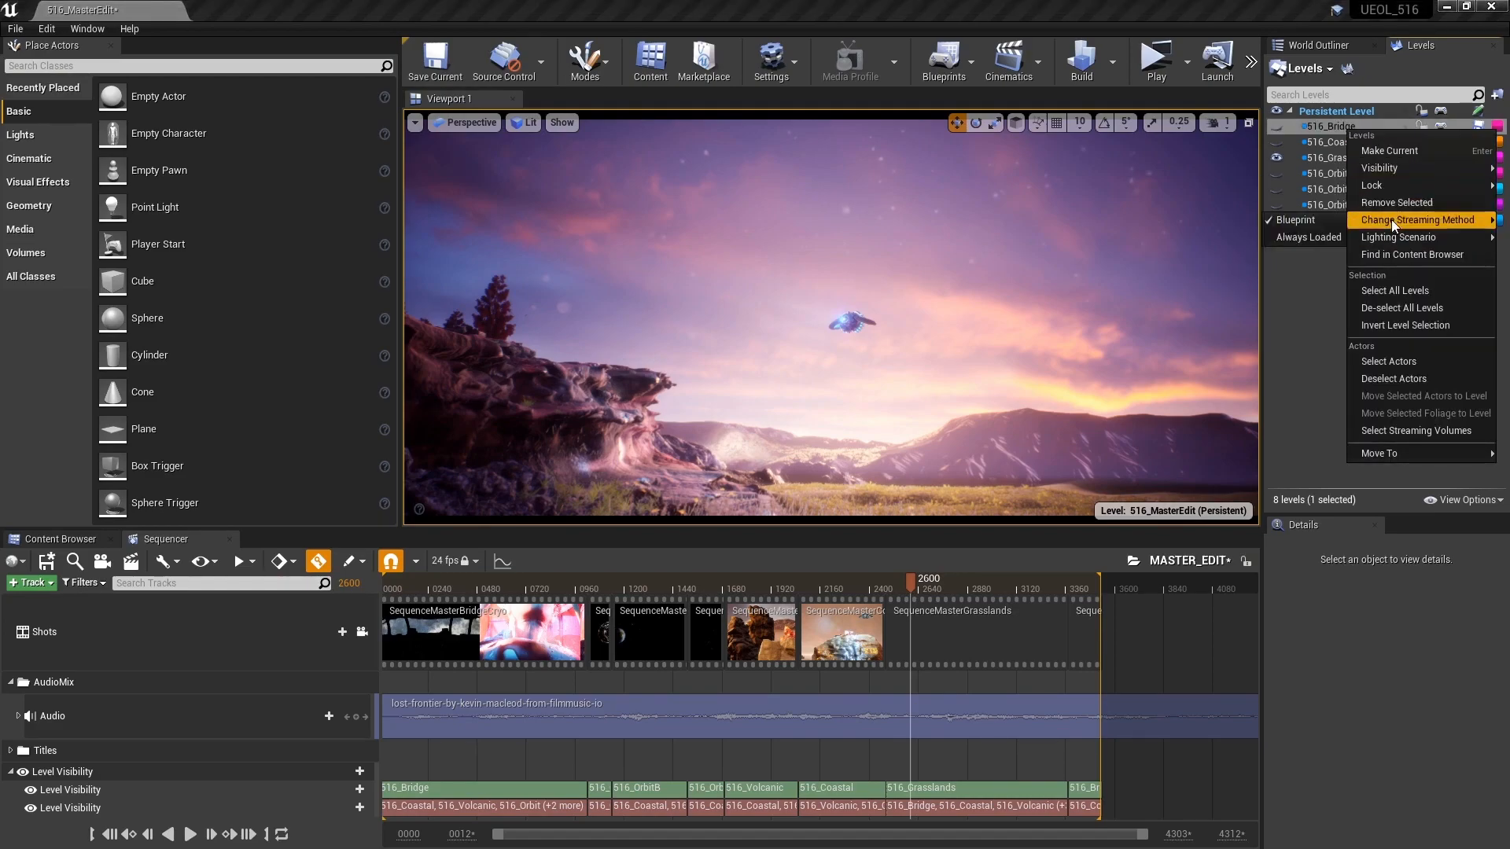
pyautogui.click(1288, 221)
pyautogui.click(1314, 342)
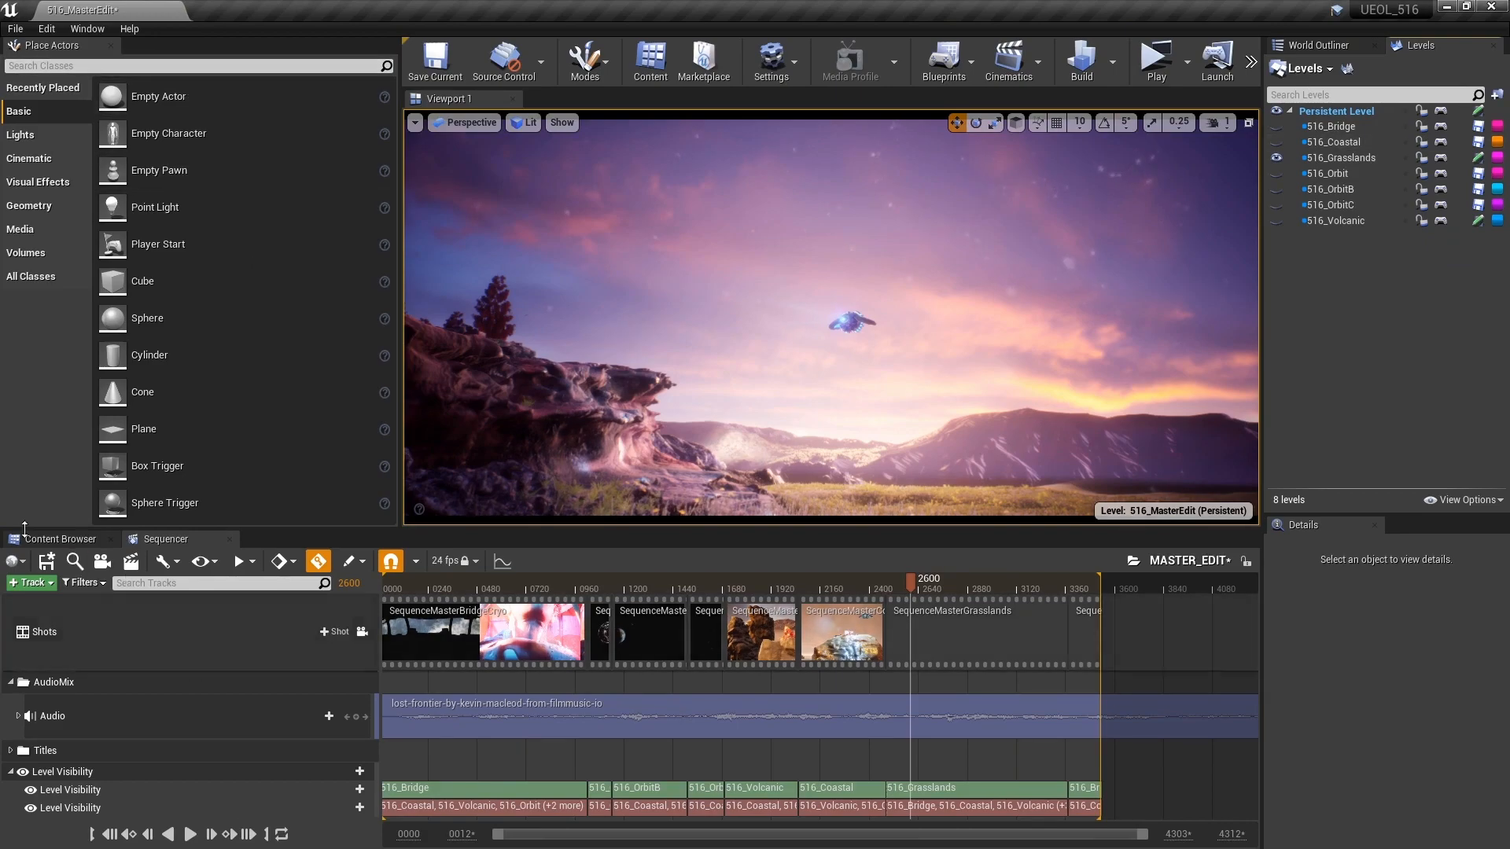
# Add the 516_Grasslands_Grayboxed map from the Maps folder as a sublevel of the persistent level.
pyautogui.click(63, 540)
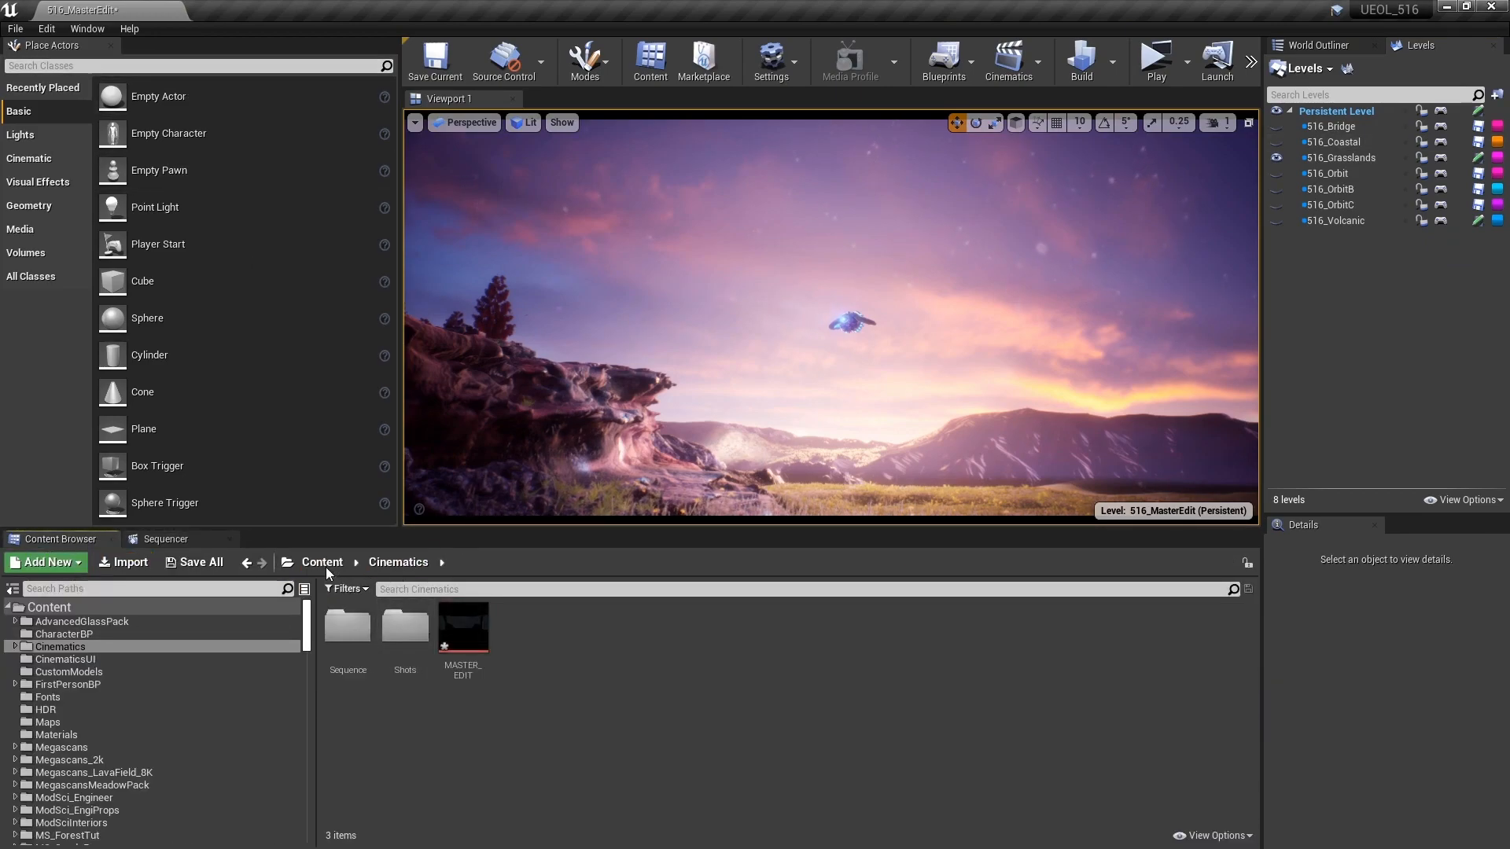
pyautogui.doubleClick(814, 633)
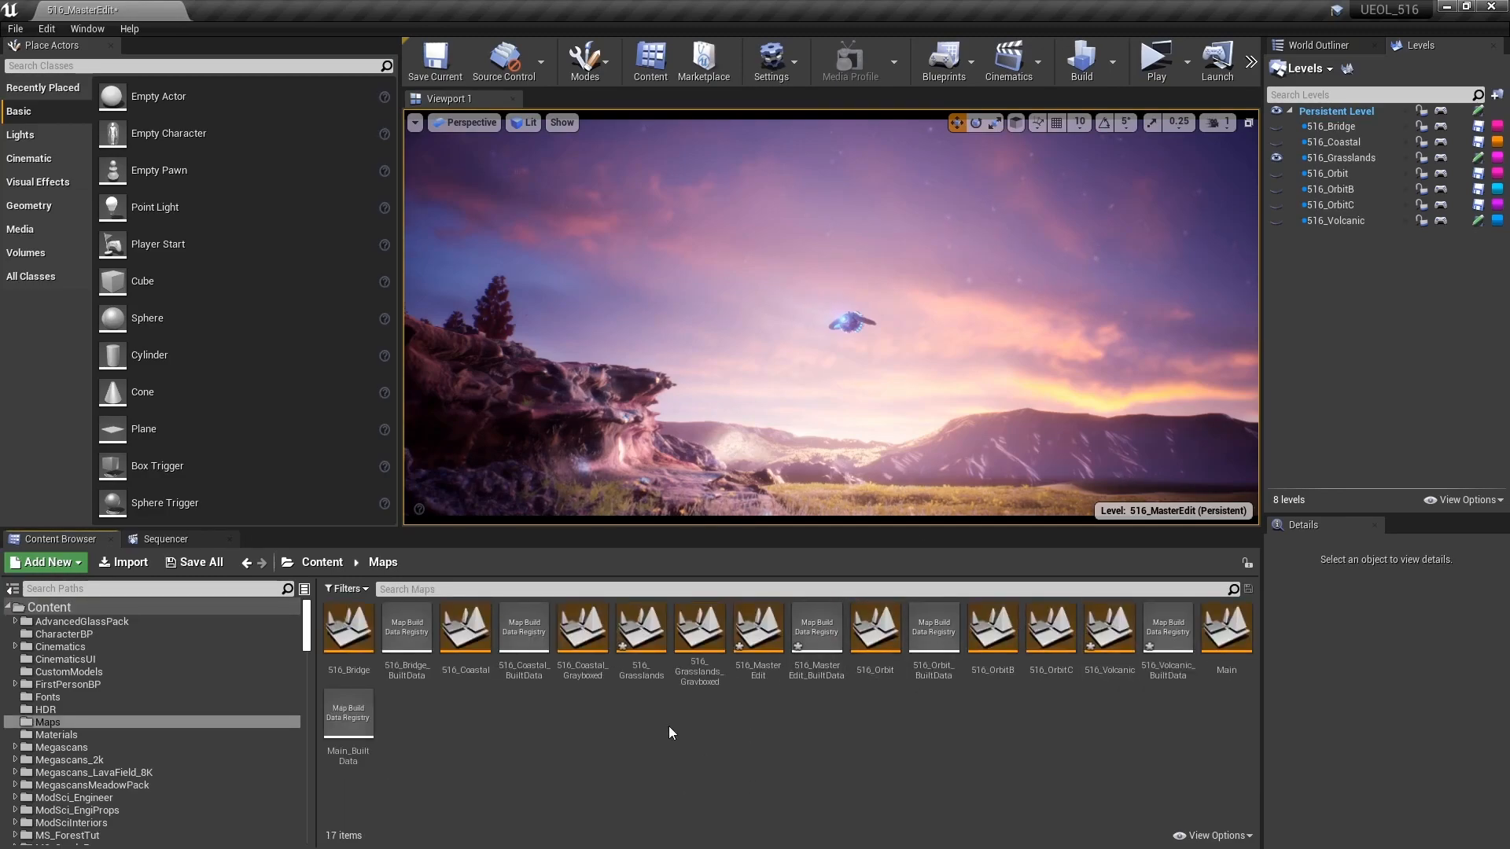
pyautogui.moveTo(699, 633); pyautogui.dragTo(1346, 301)
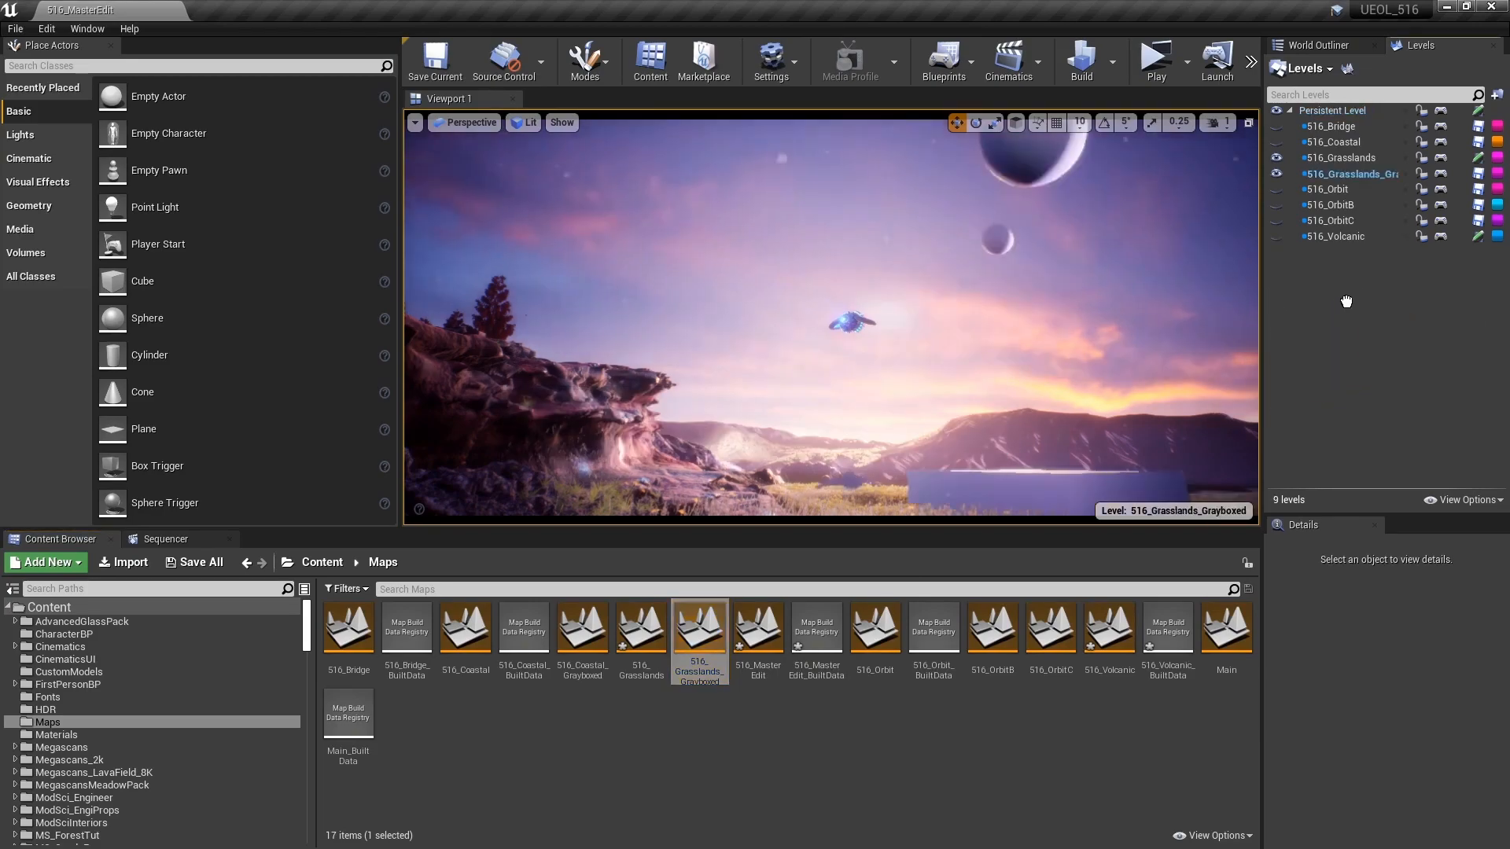
# Toggle the visibility of the grayboxed grasslands sublevel repeatedly to compare the scene, leaving it hidden.
pyautogui.click(1277, 174)
pyautogui.click(1277, 174)
pyautogui.click(1277, 174)
pyautogui.click(1277, 173)
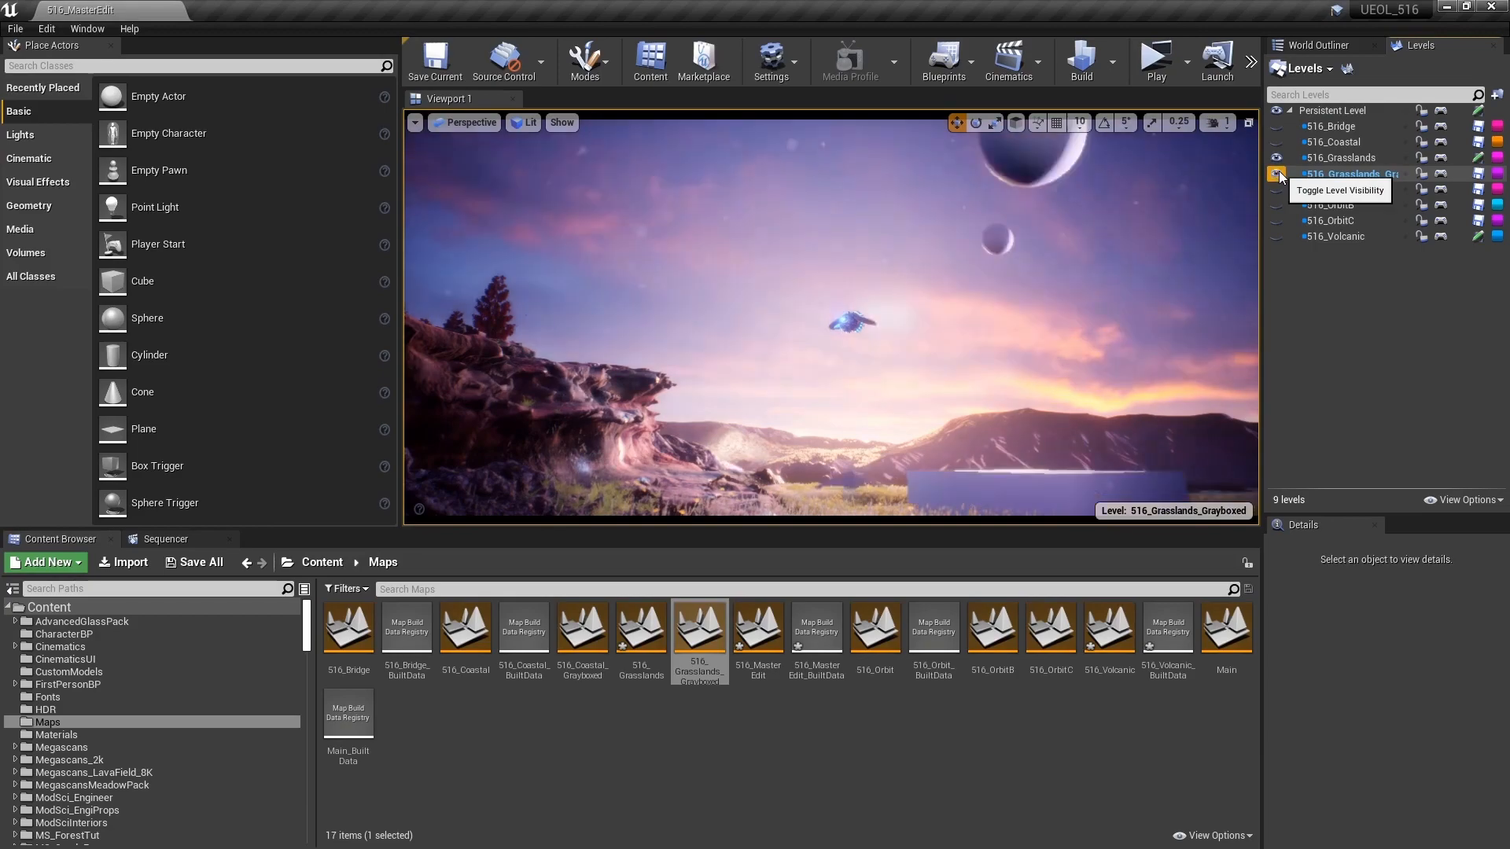
pyautogui.click(1277, 174)
pyautogui.click(1277, 173)
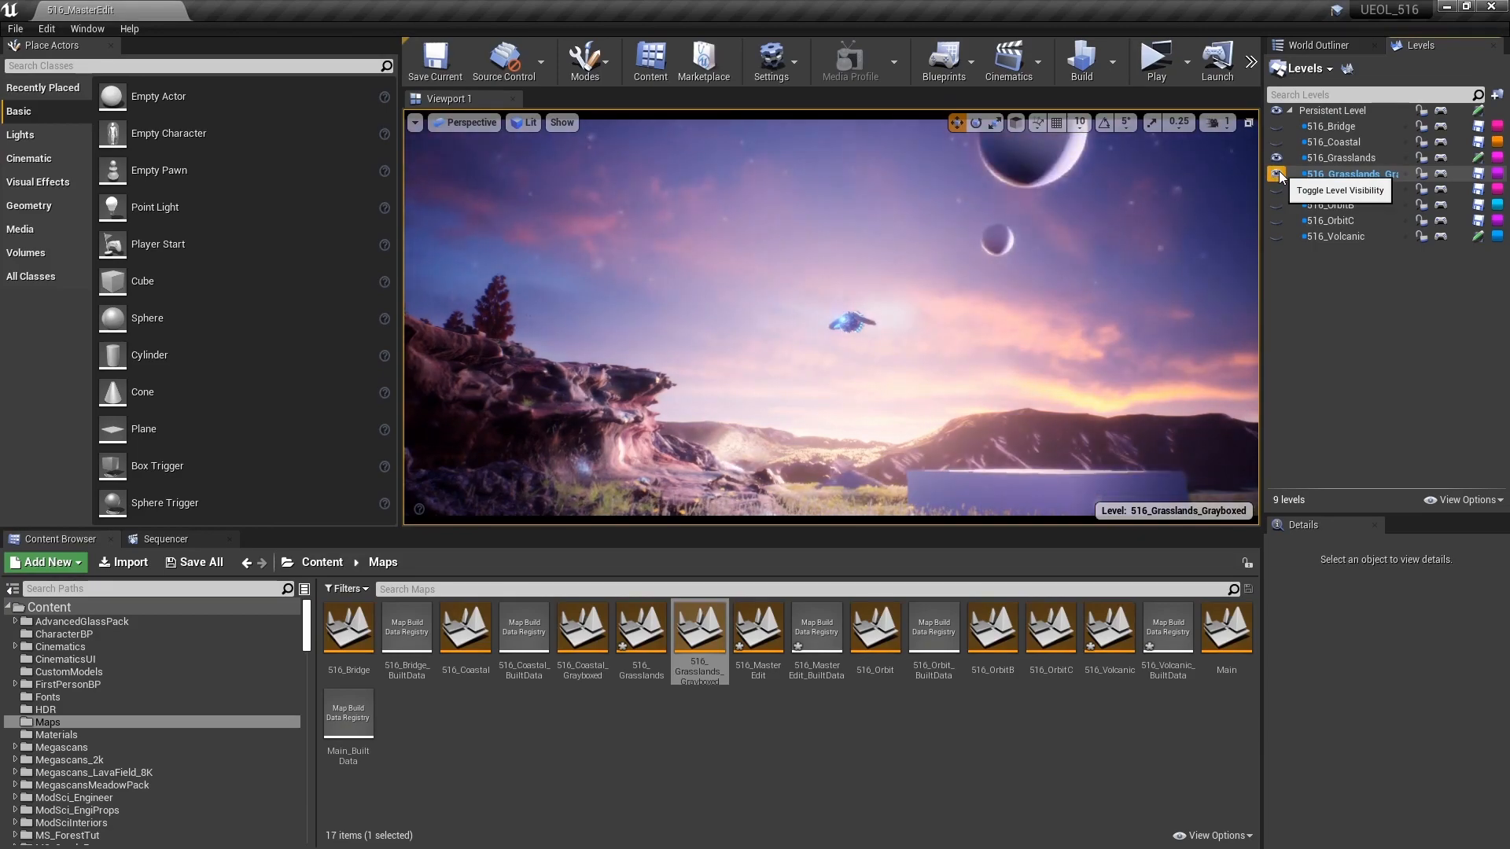
pyautogui.click(1277, 173)
pyautogui.click(1277, 173)
pyautogui.click(1277, 174)
# Remove the grayboxed grasslands sublevel from the persistent level.
pyautogui.click(1372, 176)
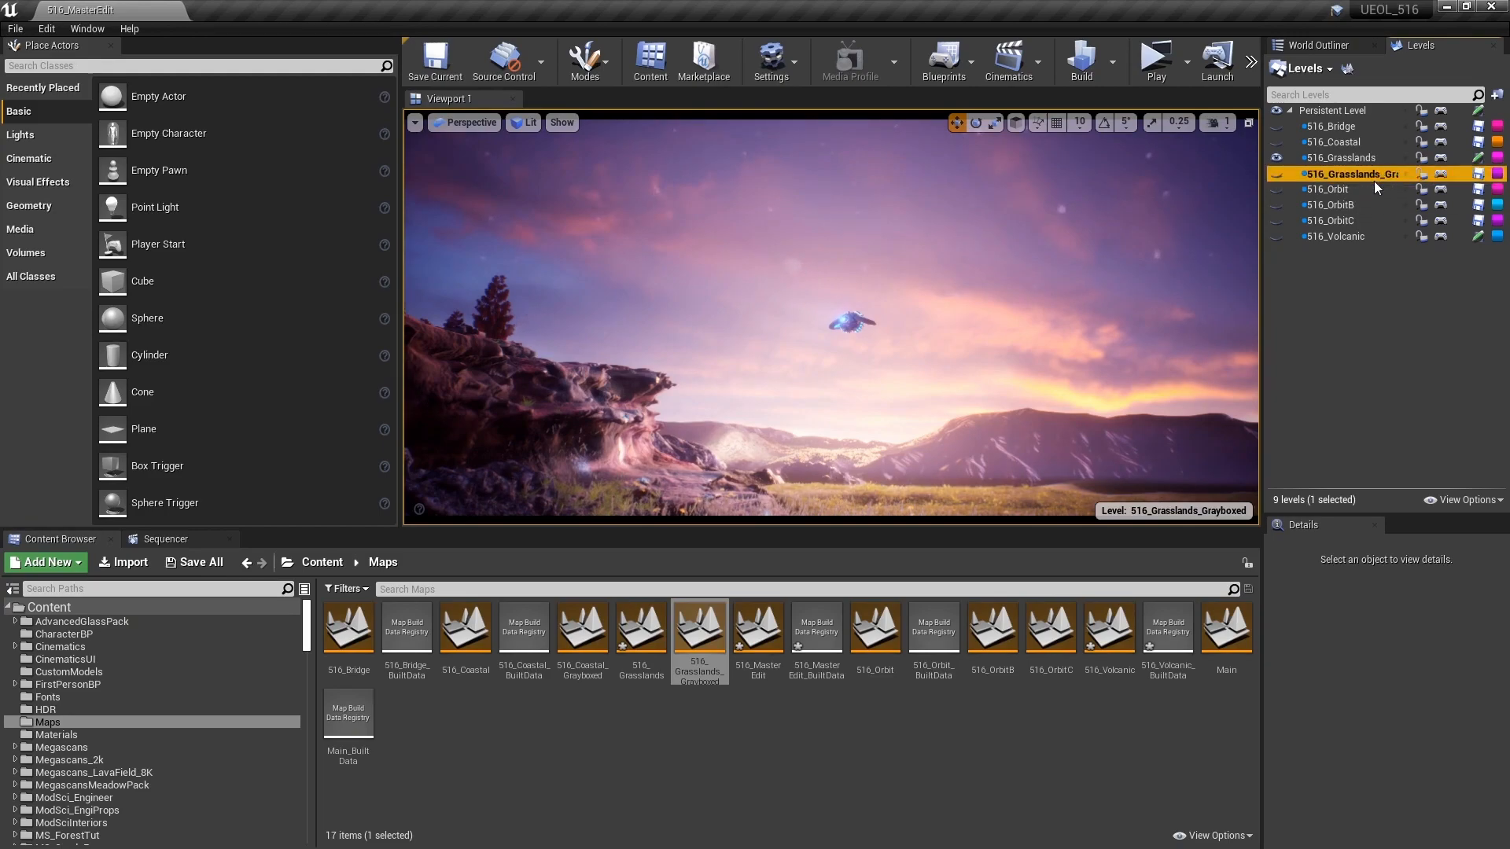
pyautogui.press('Delete')
pyautogui.click(831, 467)
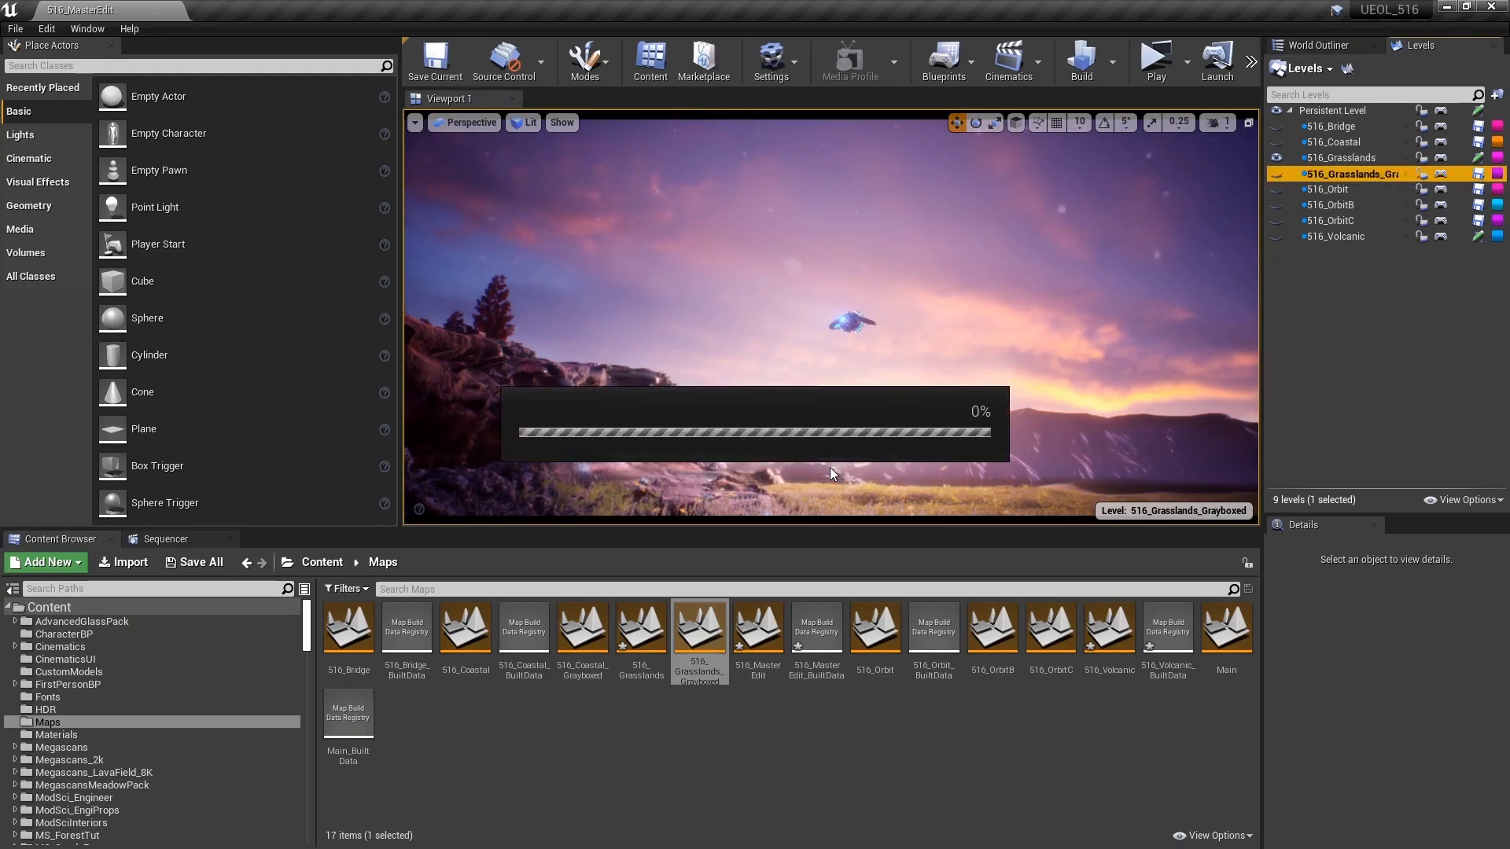
# Expand the 516_MasterEdit hierarchy in the World Outliner and collapse its CHAR and LIGHT folders.
pyautogui.click(1313, 45)
pyautogui.click(1292, 107)
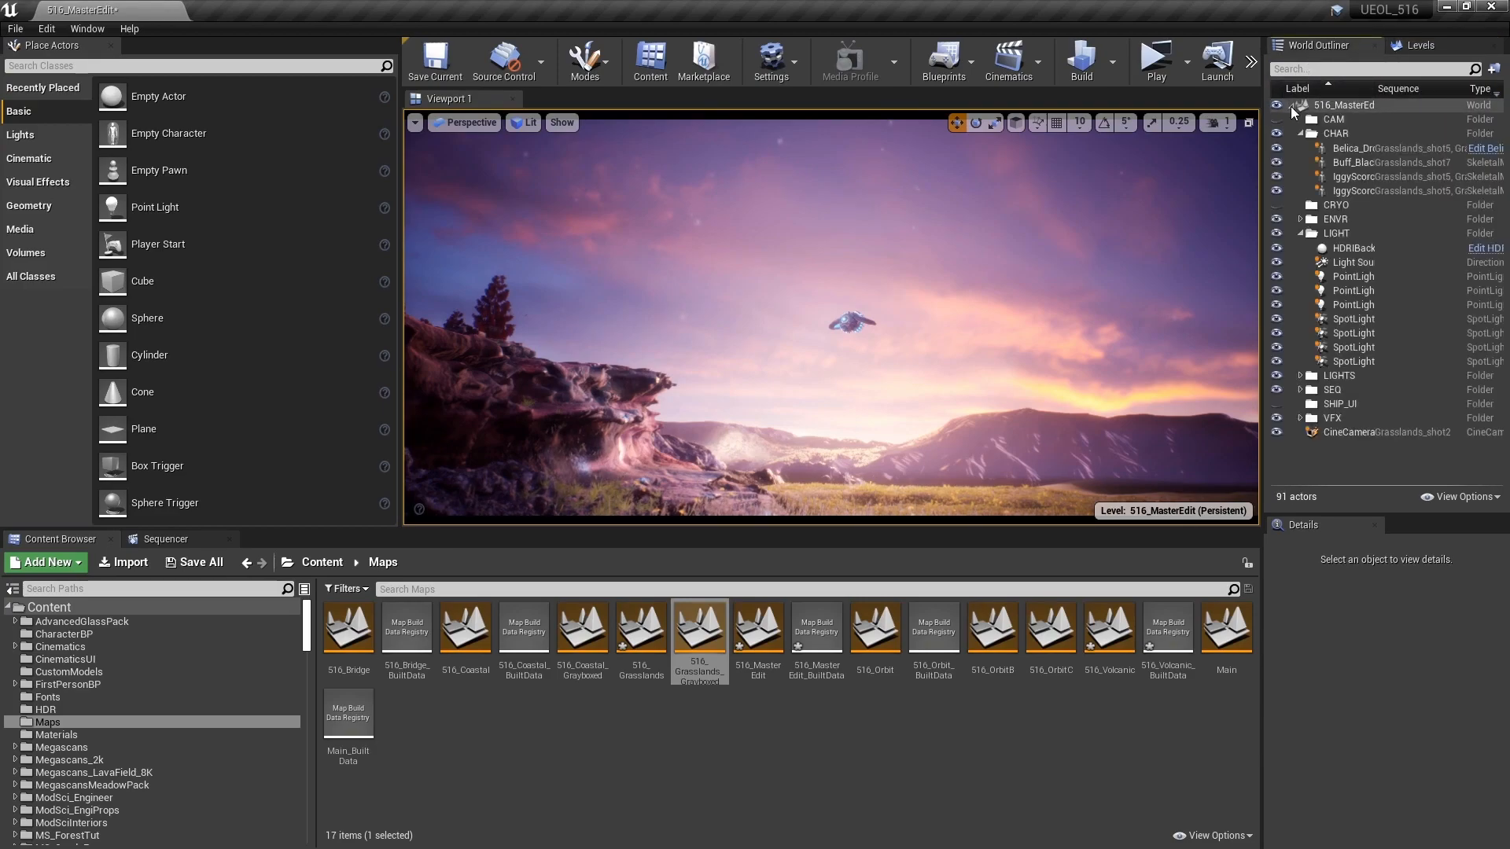
pyautogui.click(1301, 134)
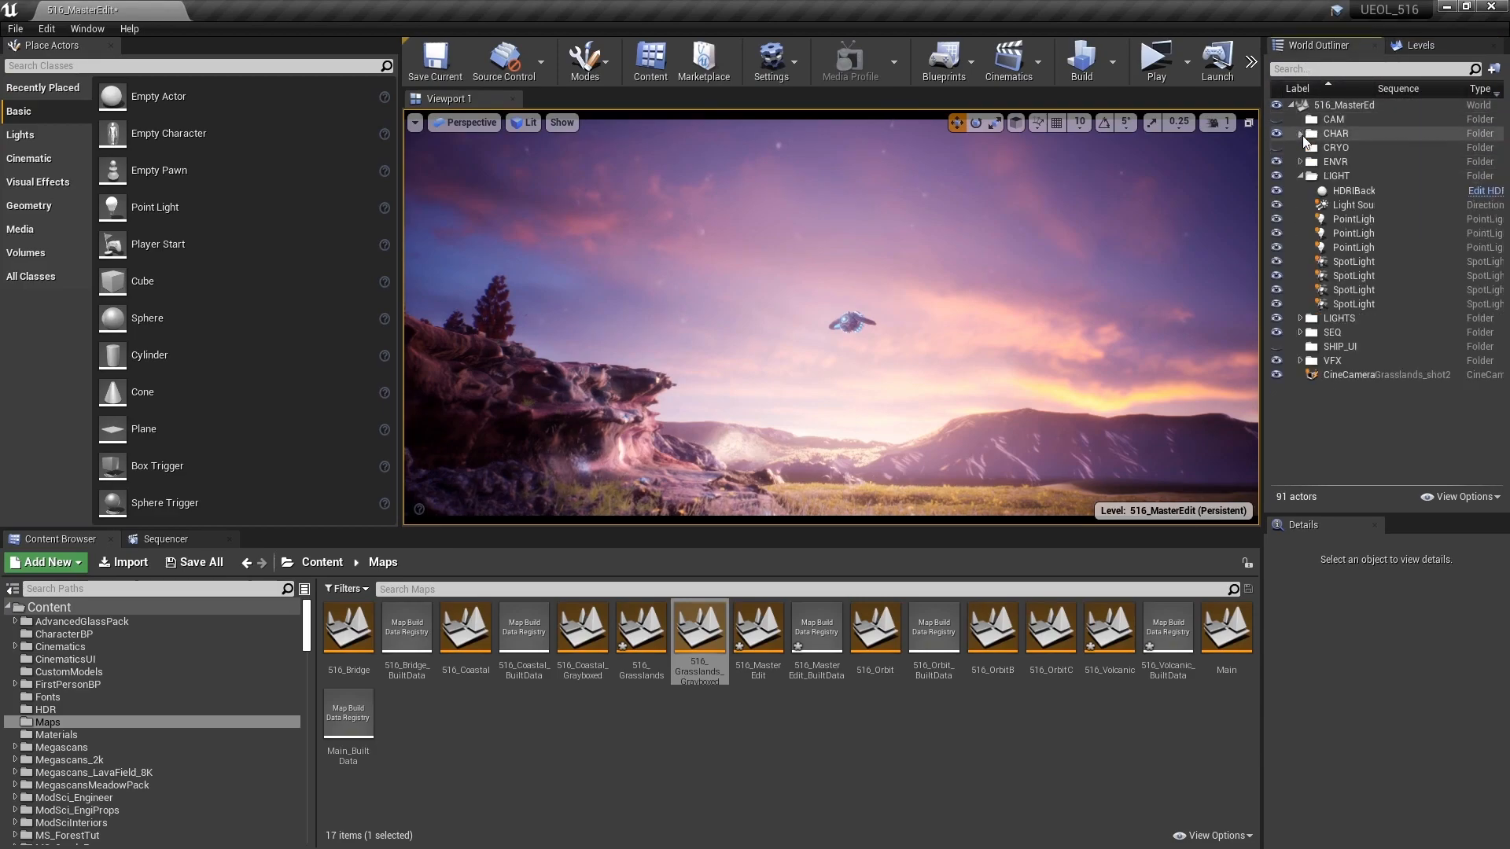
pyautogui.click(1300, 176)
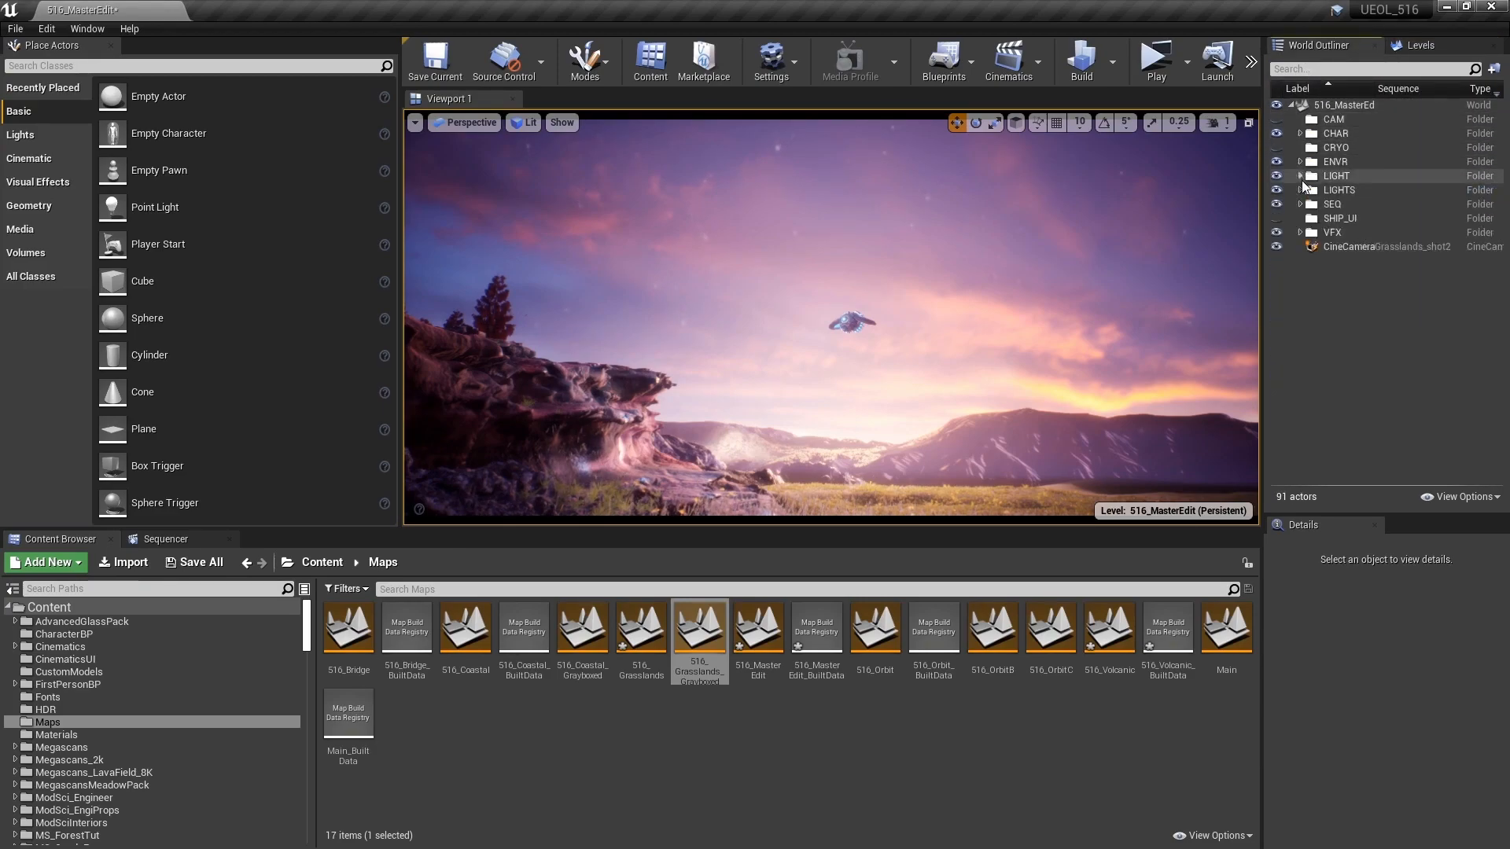
# View the master sequence at frames 245 and 1265, and expand the CHAR folder to examine its actors.
pyautogui.click(159, 536)
pyautogui.click(430, 590)
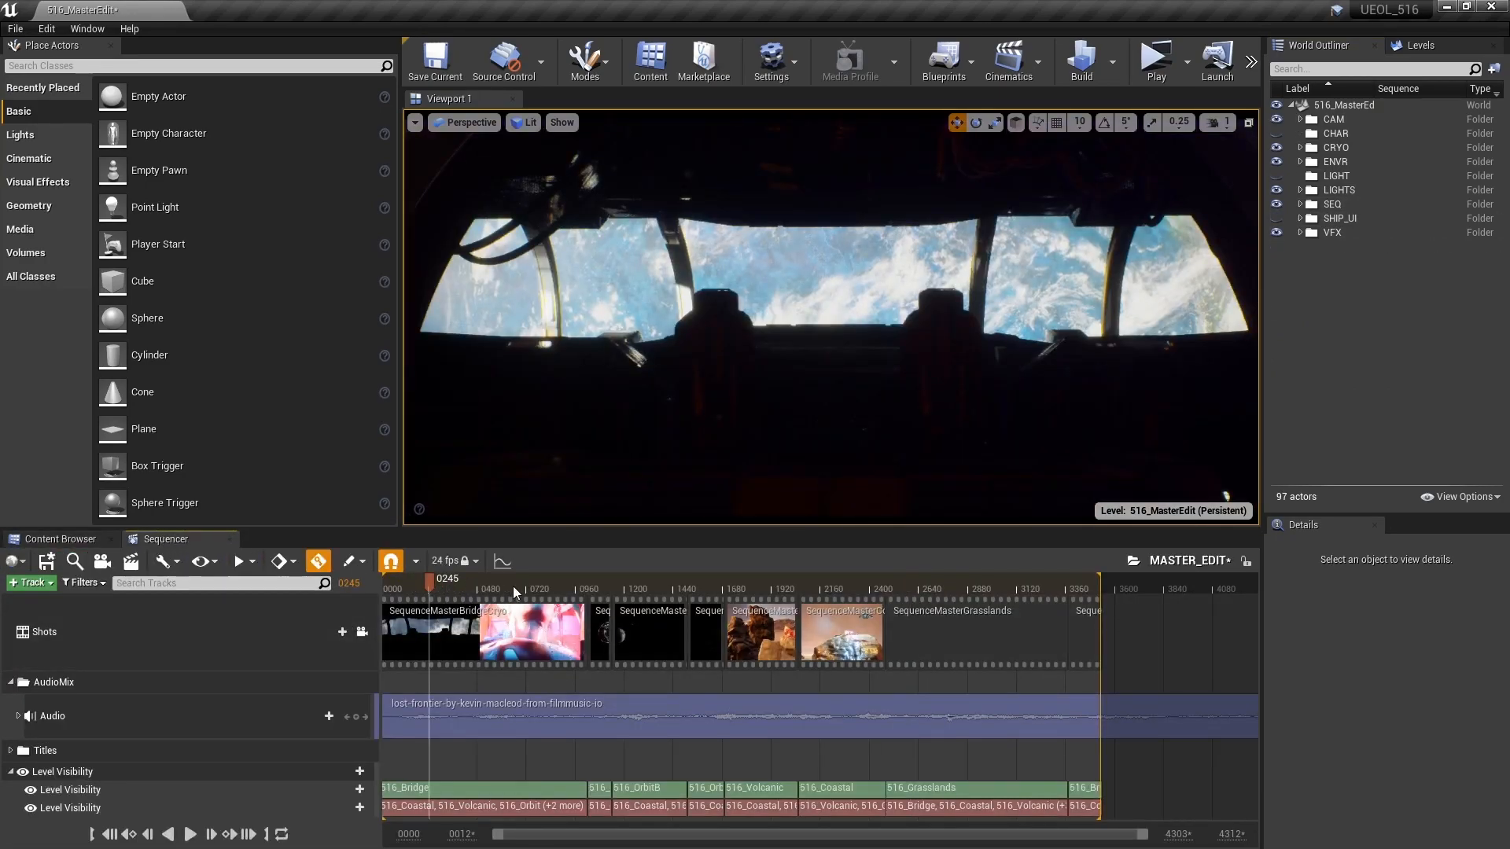
pyautogui.click(637, 587)
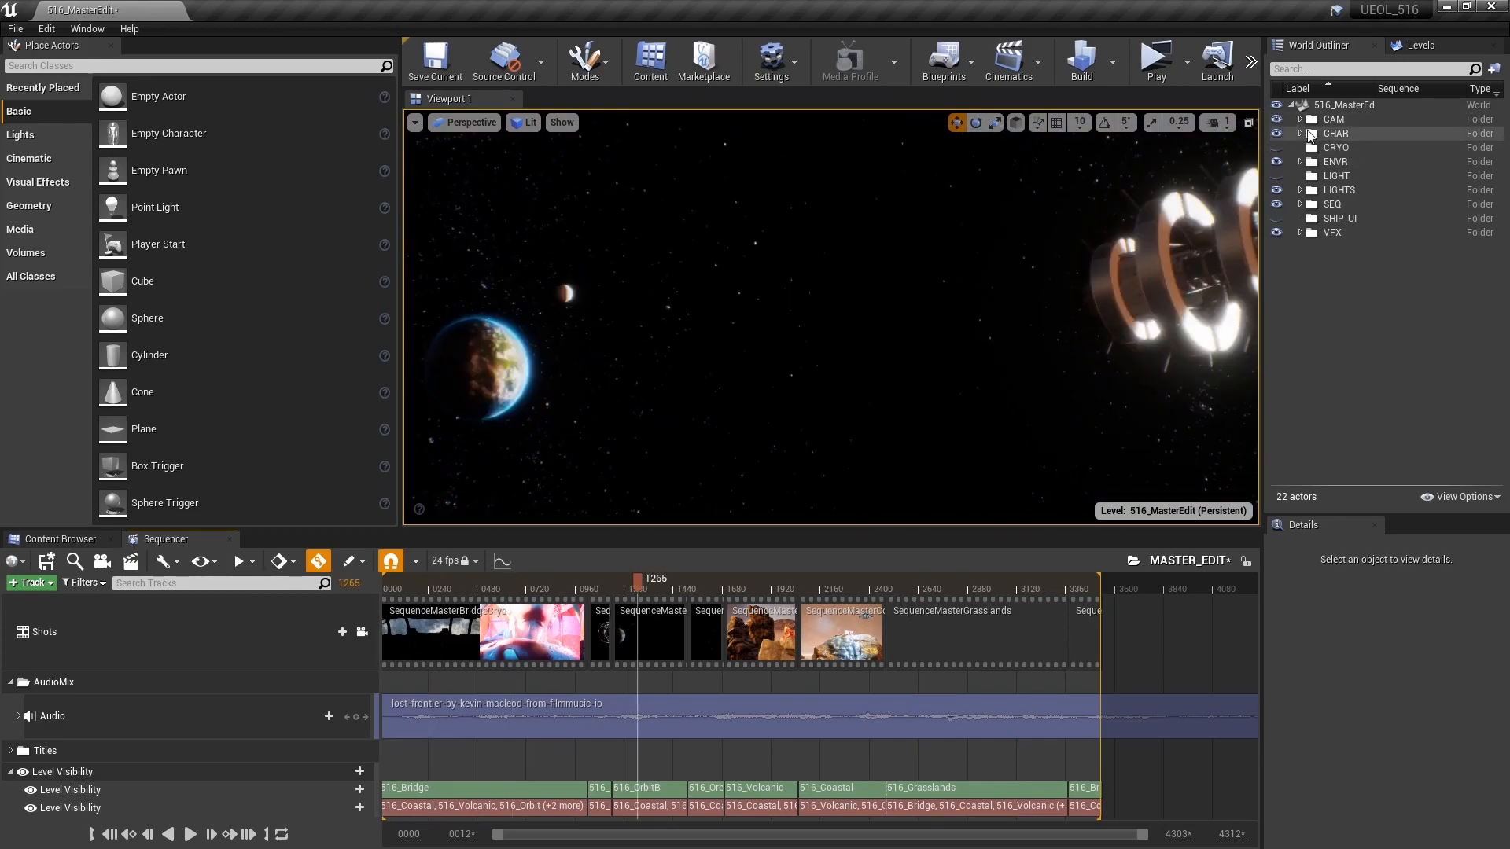
pyautogui.click(1299, 133)
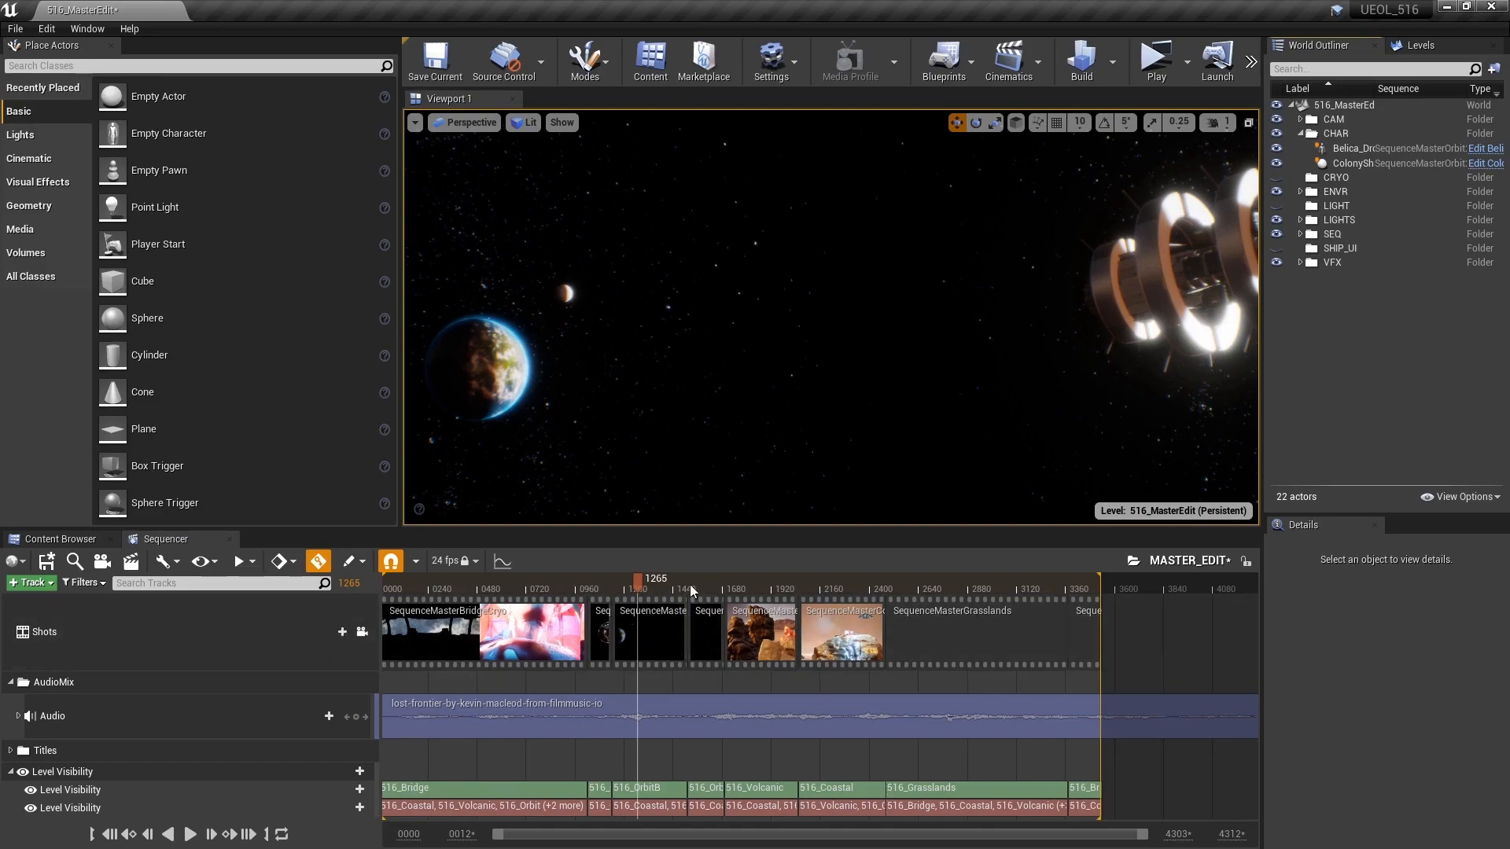
# Examine the shots along the timeline at frame 1819 in the volcanic sequence and frame 1362 in the orbit sequence.
pyautogui.moveTo(1139, 833); pyautogui.dragTo(788, 833)
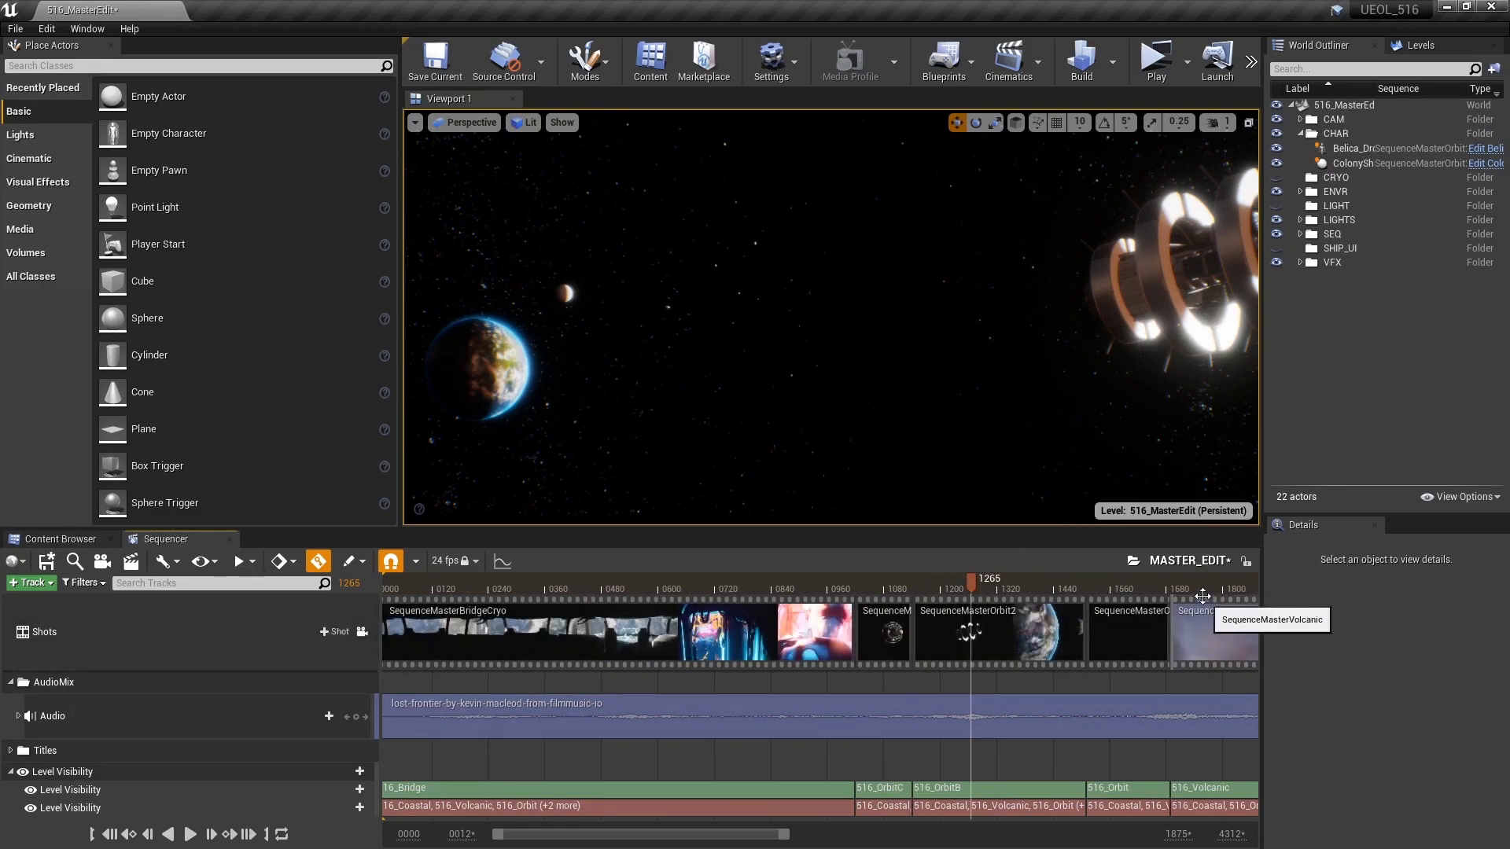
pyautogui.click(1233, 592)
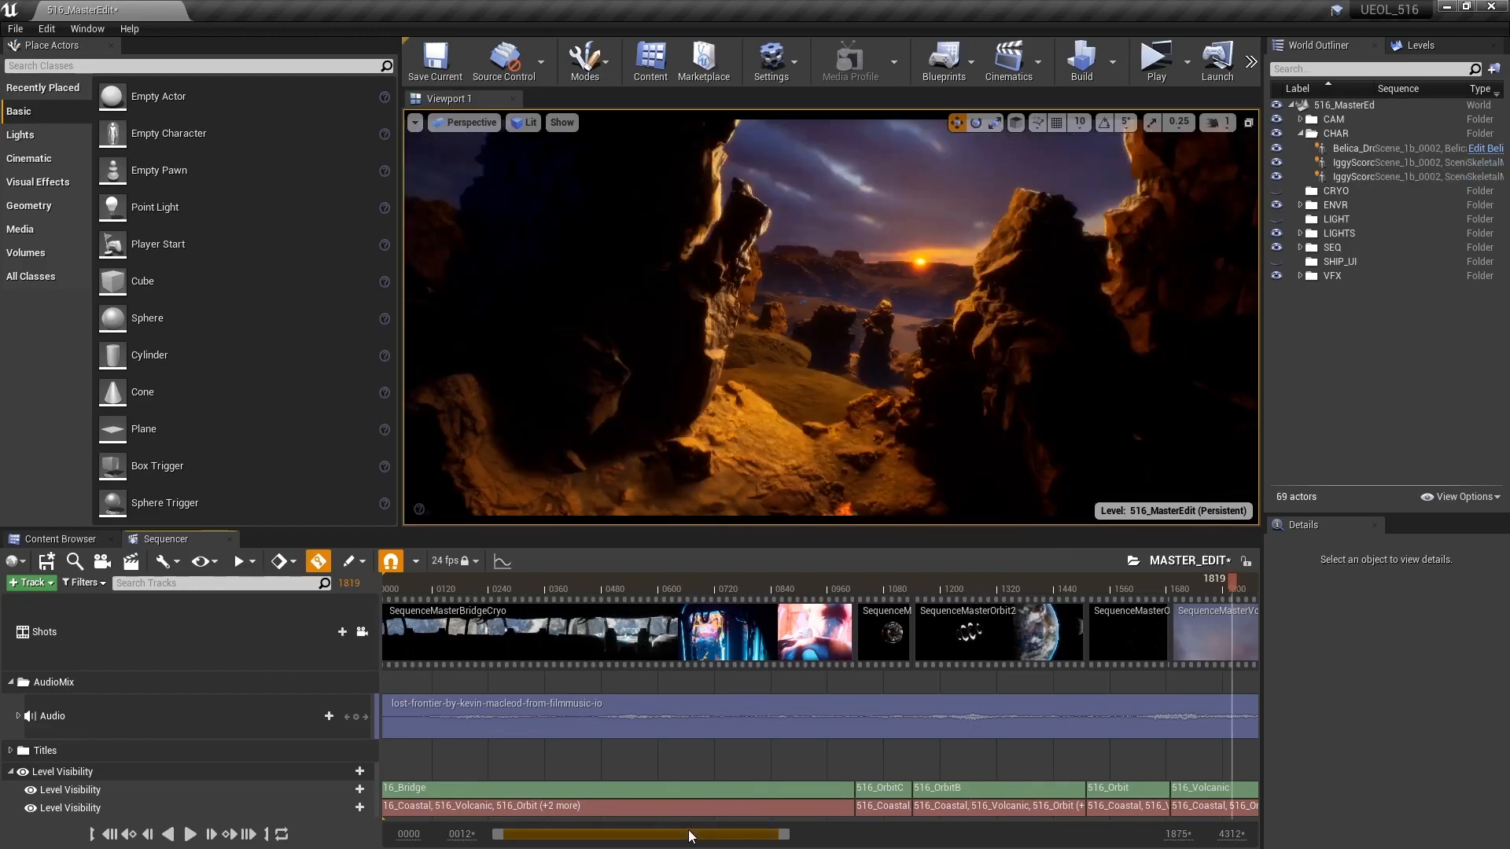
pyautogui.moveTo(691, 834); pyautogui.dragTo(774, 835)
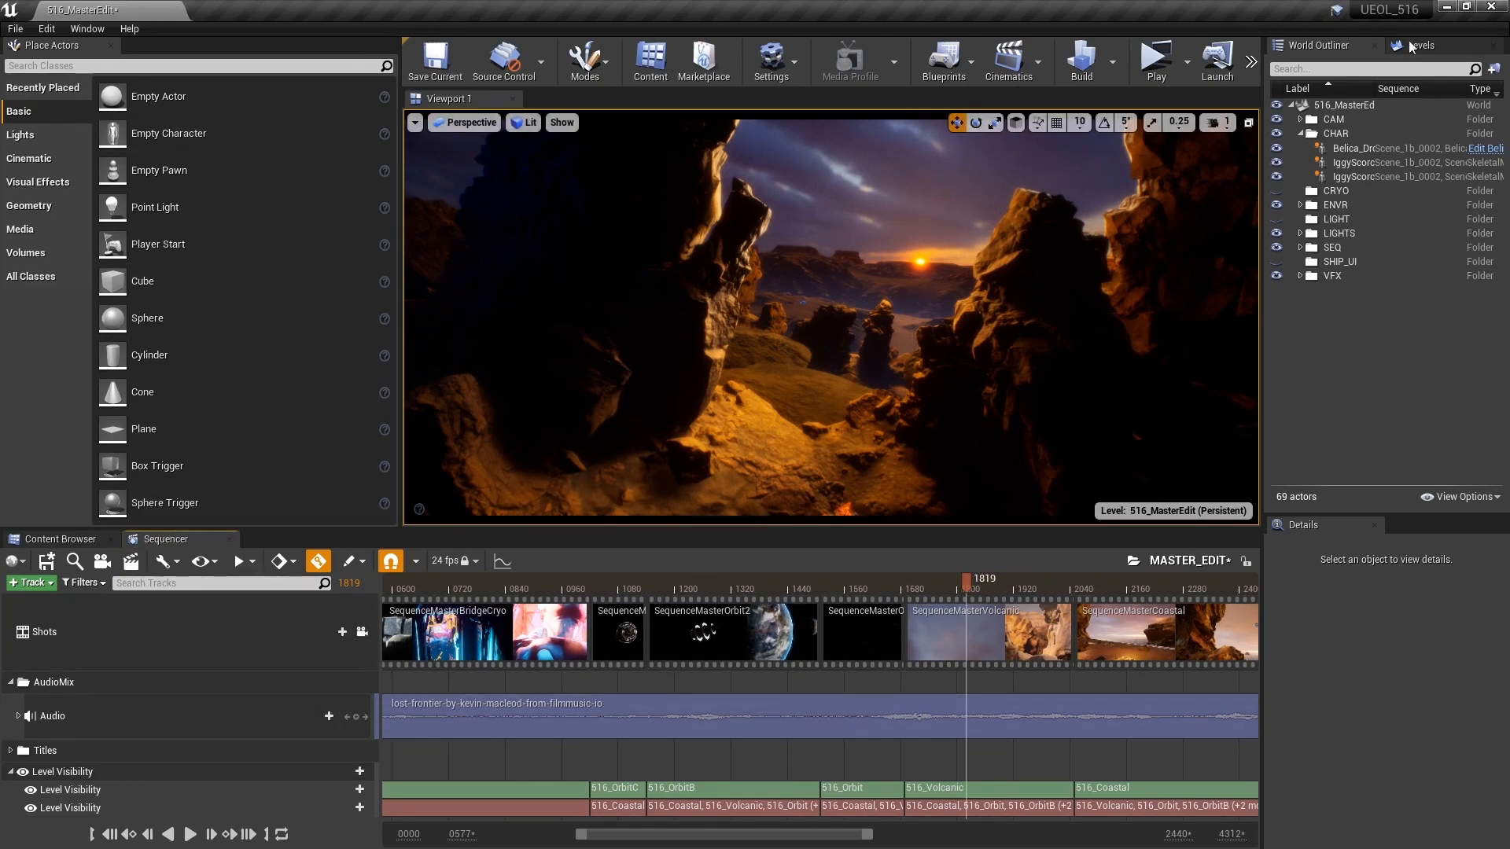
pyautogui.moveTo(867, 835); pyautogui.dragTo(966, 823)
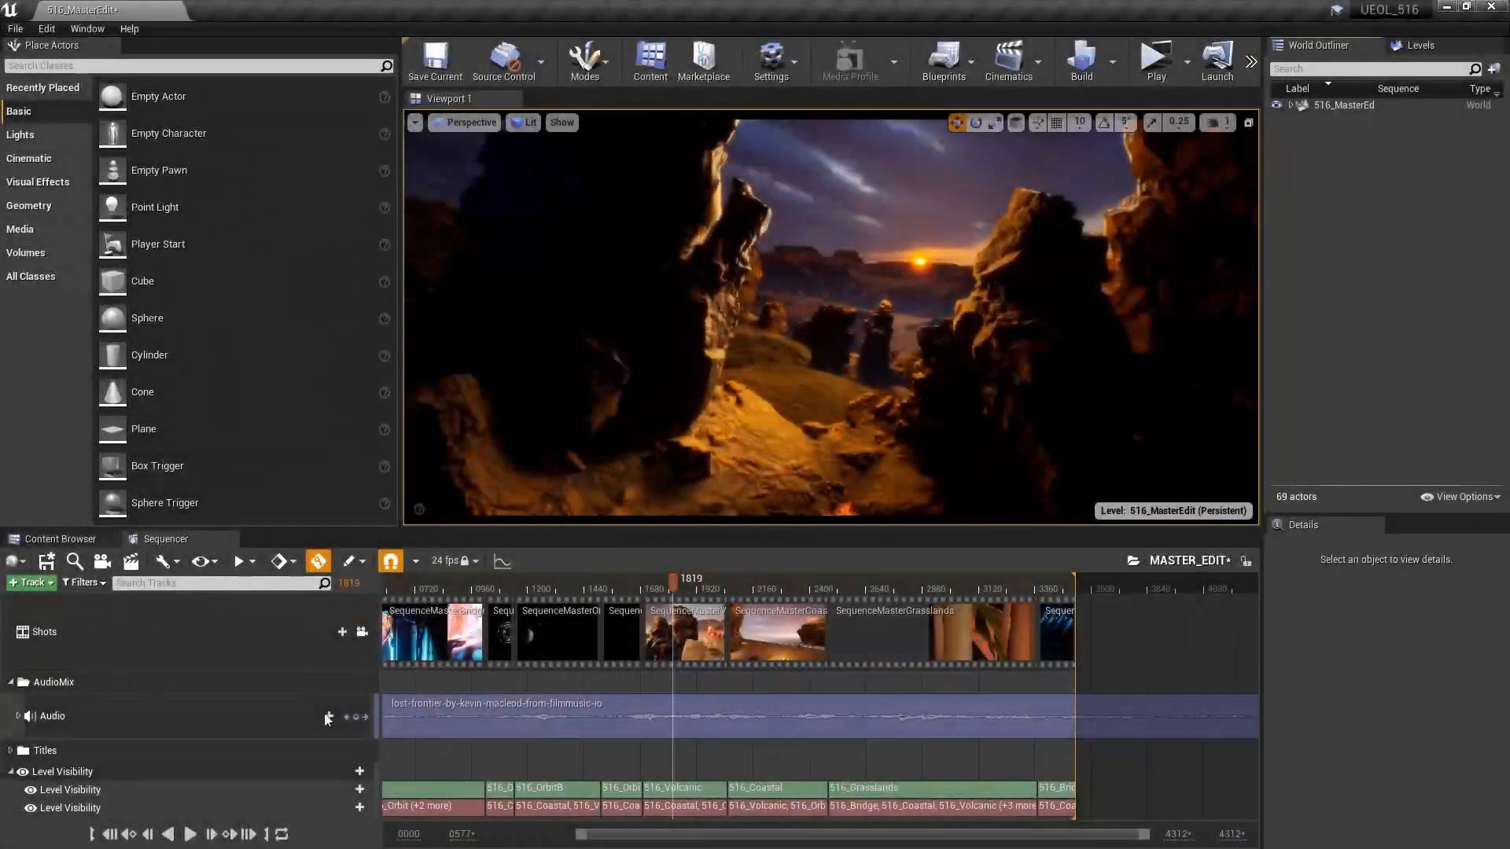
pyautogui.moveTo(676, 579); pyautogui.dragTo(577, 632)
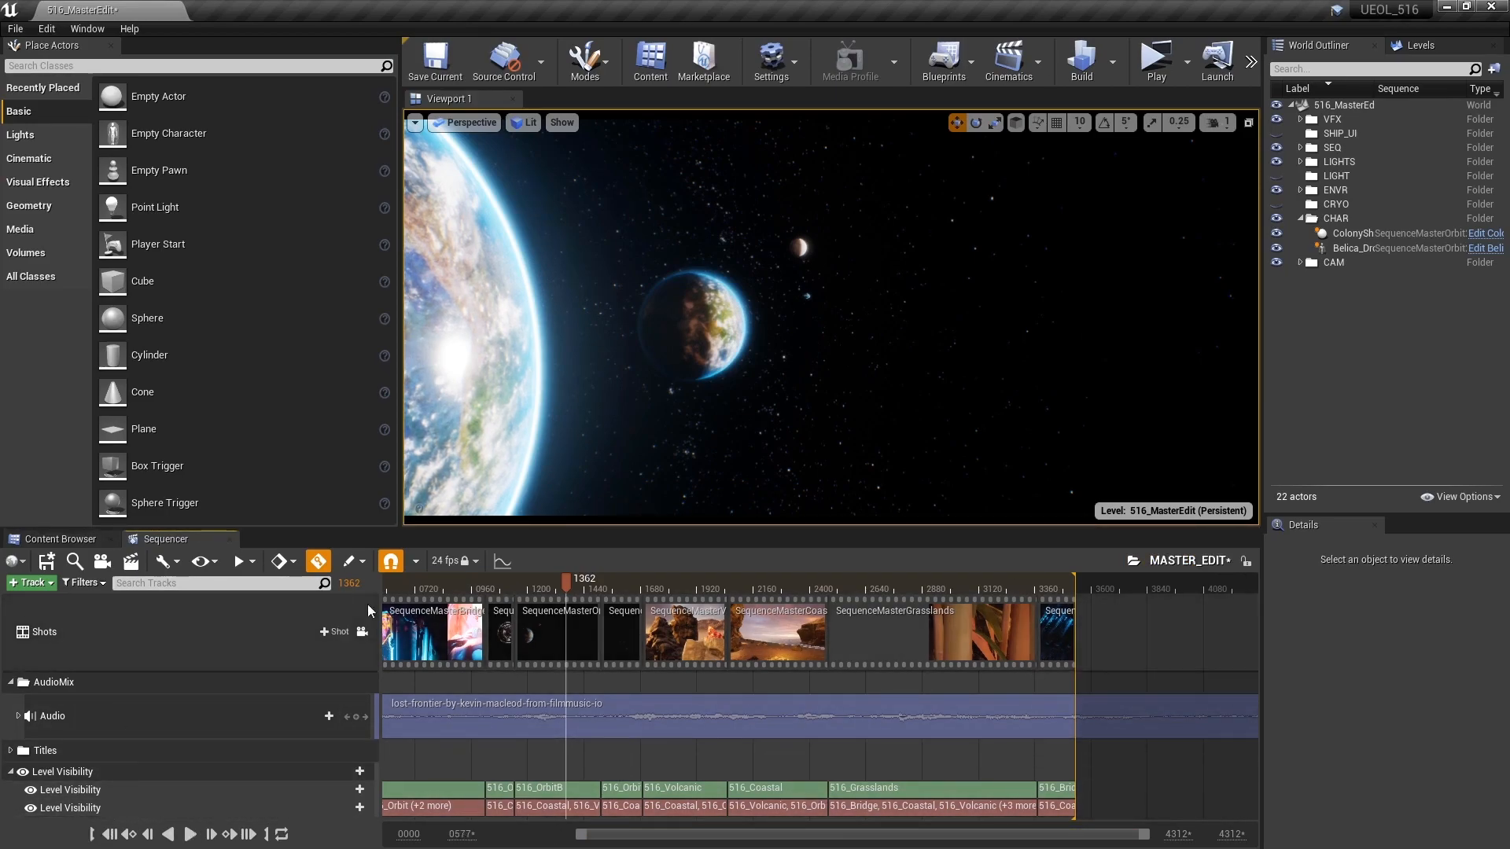
# Examine the Level Visibility track type and highlight the two existing Level Visibility rows across the full timeline.
pyautogui.click(43, 583)
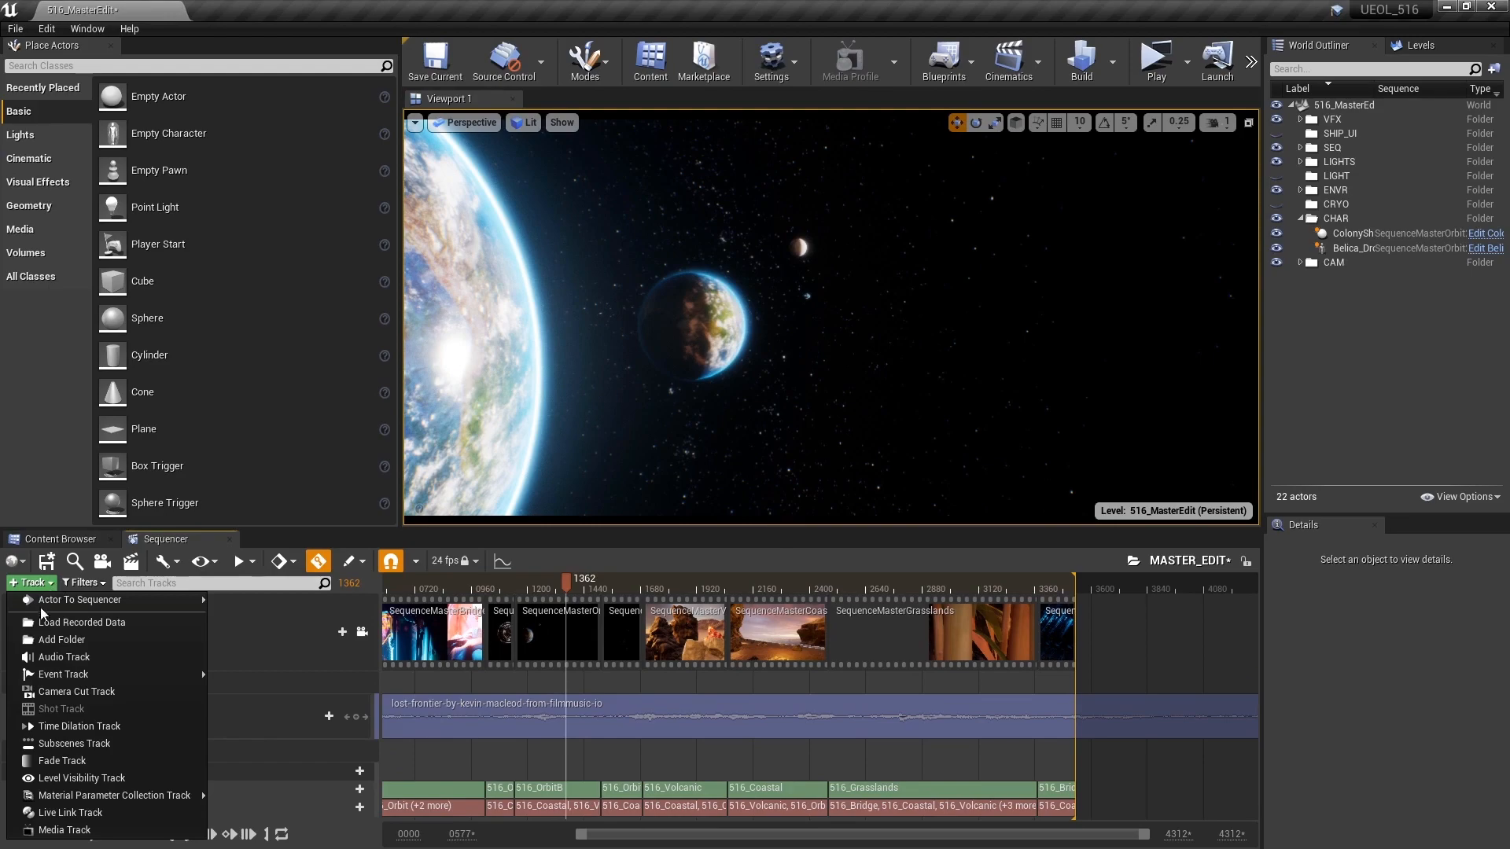
pyautogui.click(116, 779)
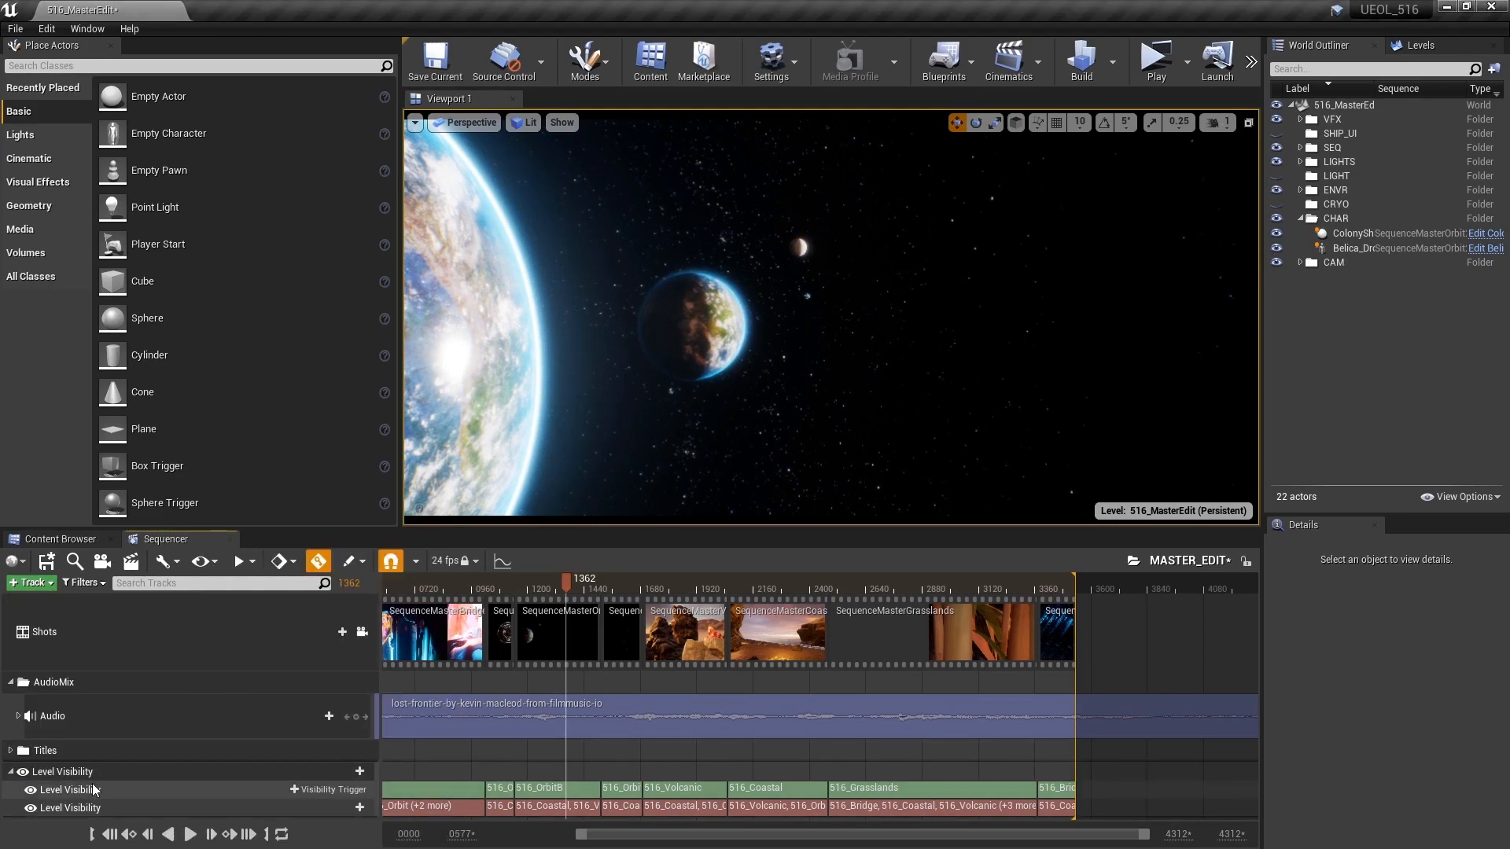
pyautogui.click(93, 786)
pyautogui.moveTo(604, 833); pyautogui.dragTo(388, 837)
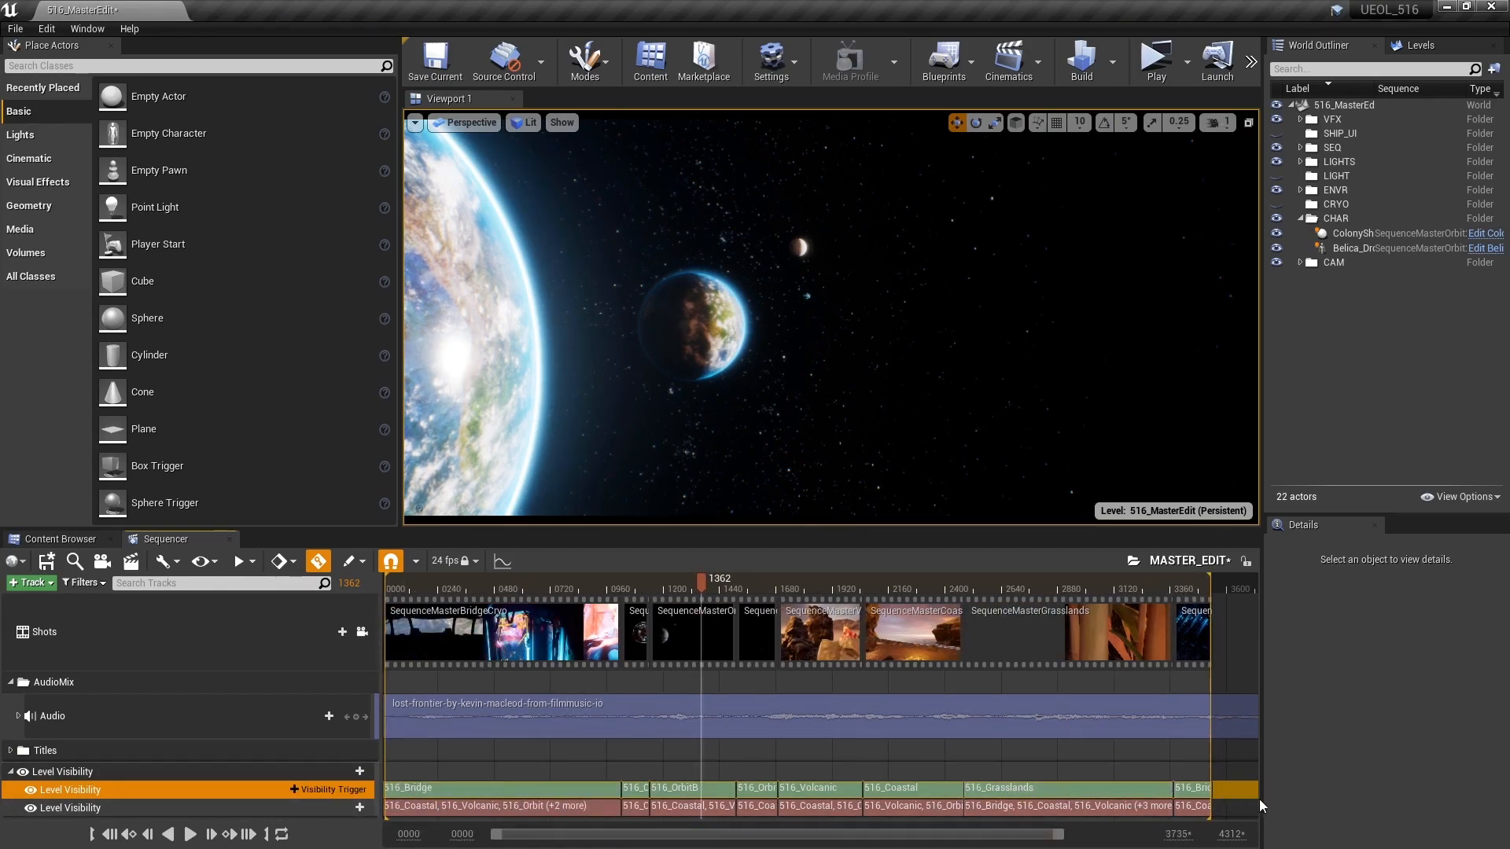
pyautogui.click(86, 809)
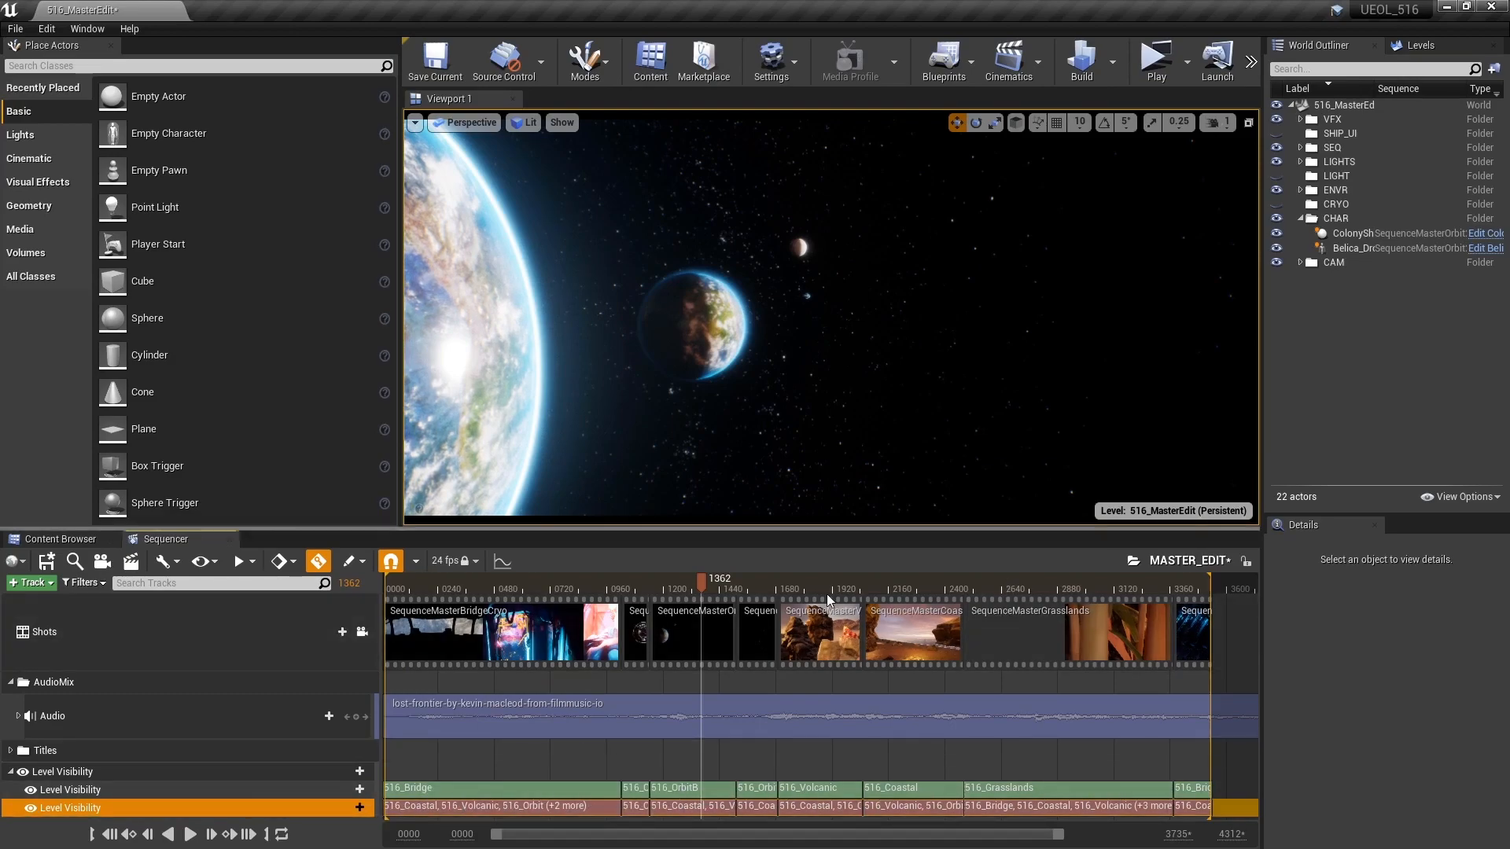
# View the bridge shot at frame 527 and browse the sequences available for the Shots track without adding one.
pyautogui.click(503, 607)
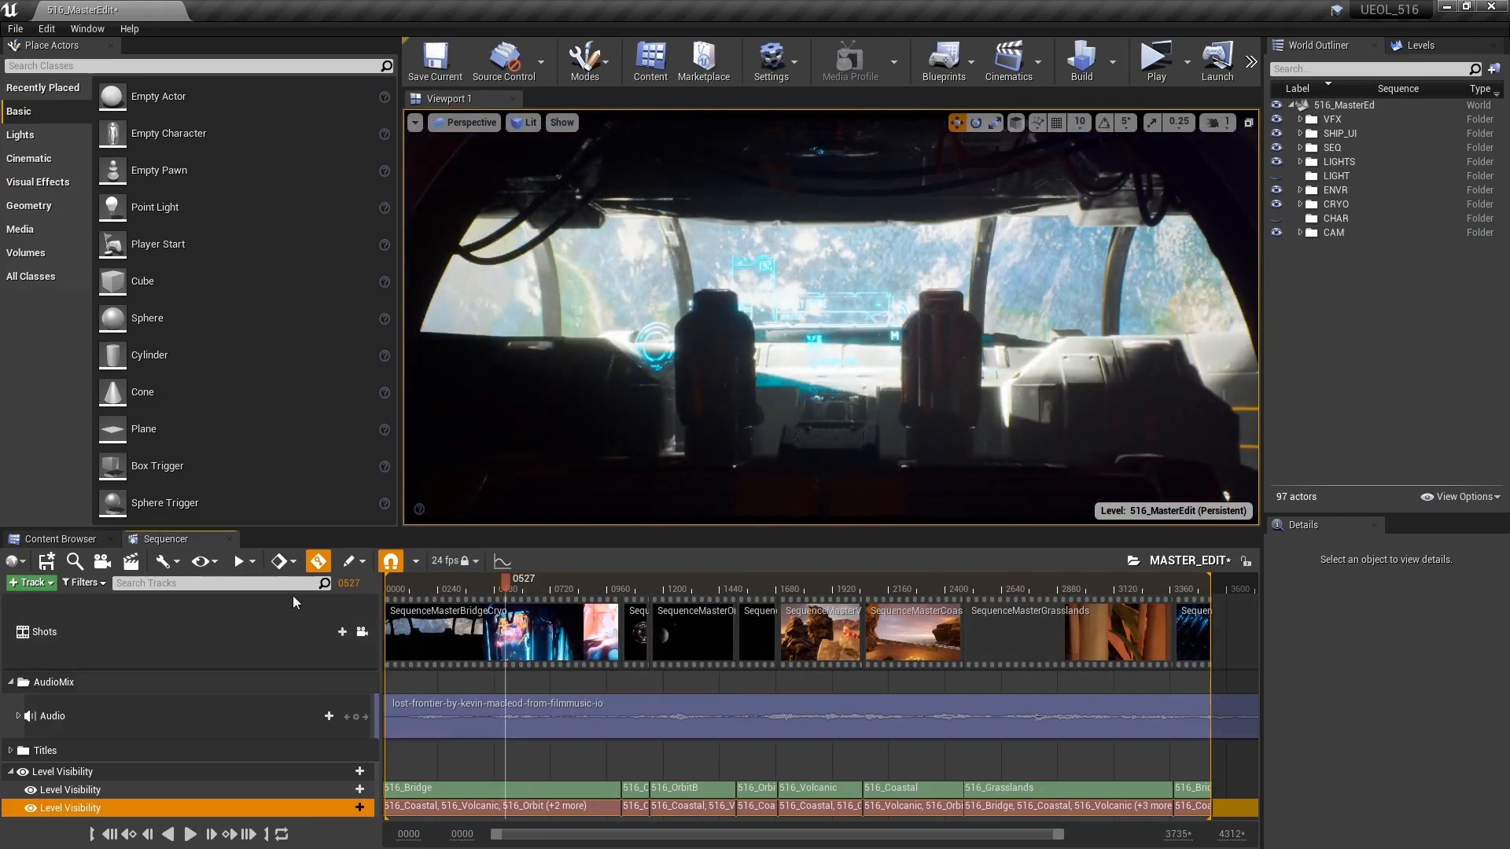
pyautogui.click(346, 631)
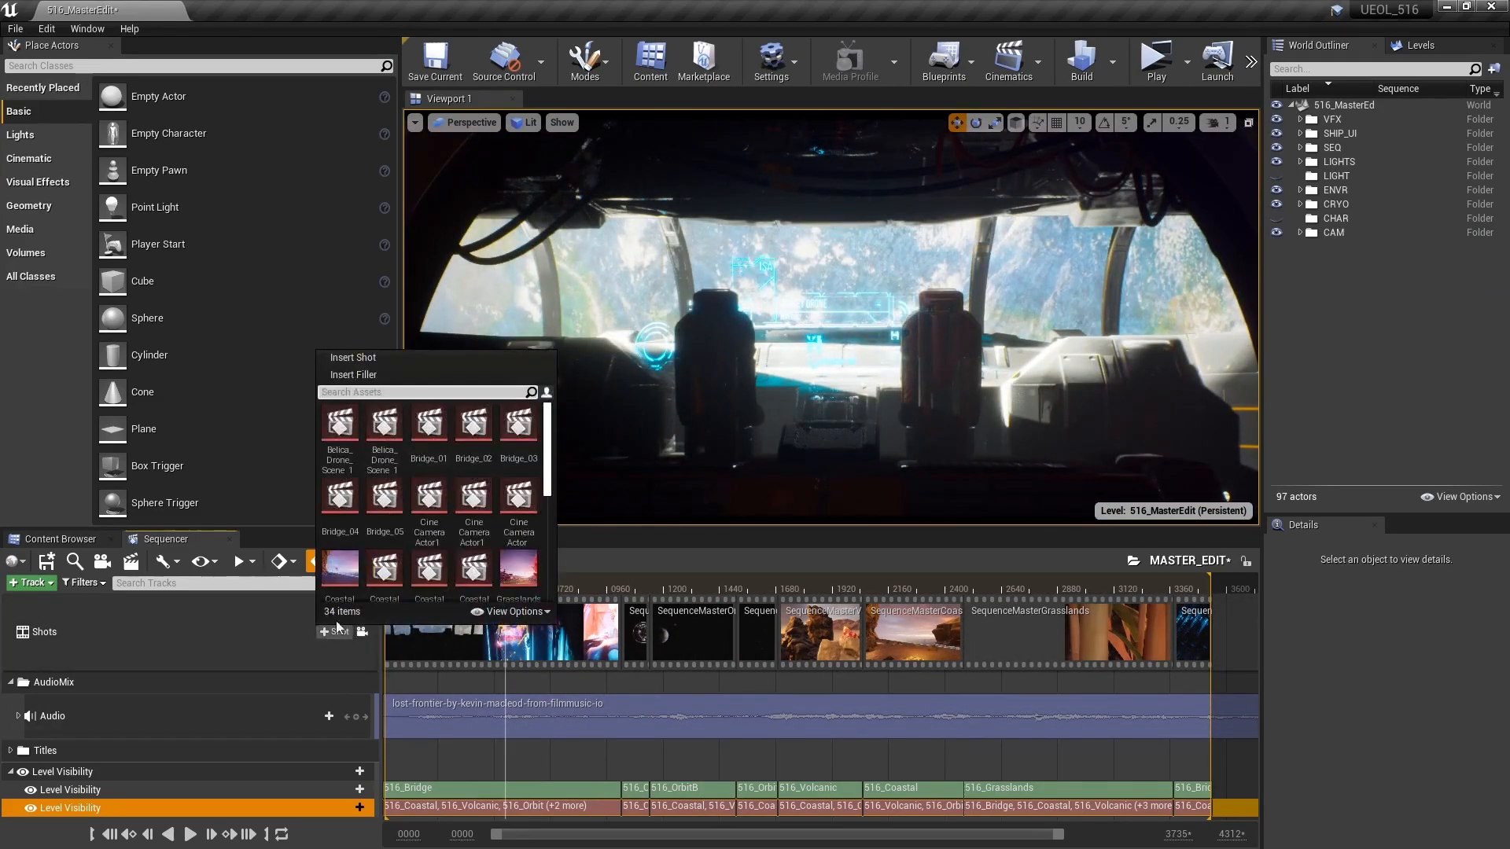
pyautogui.moveTo(550, 456); pyautogui.dragTo(558, 571)
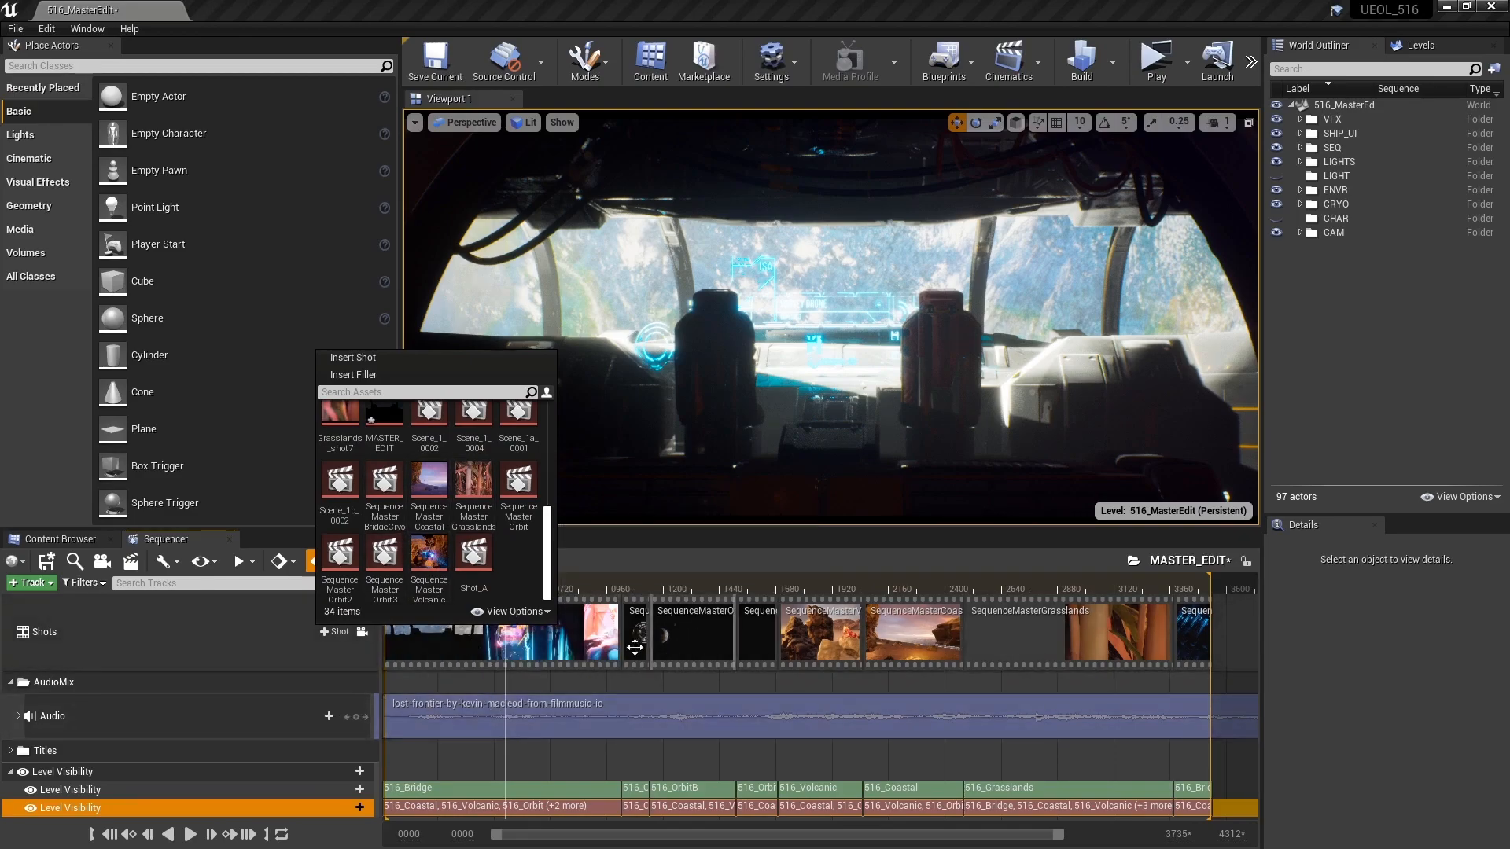
pyautogui.click(648, 701)
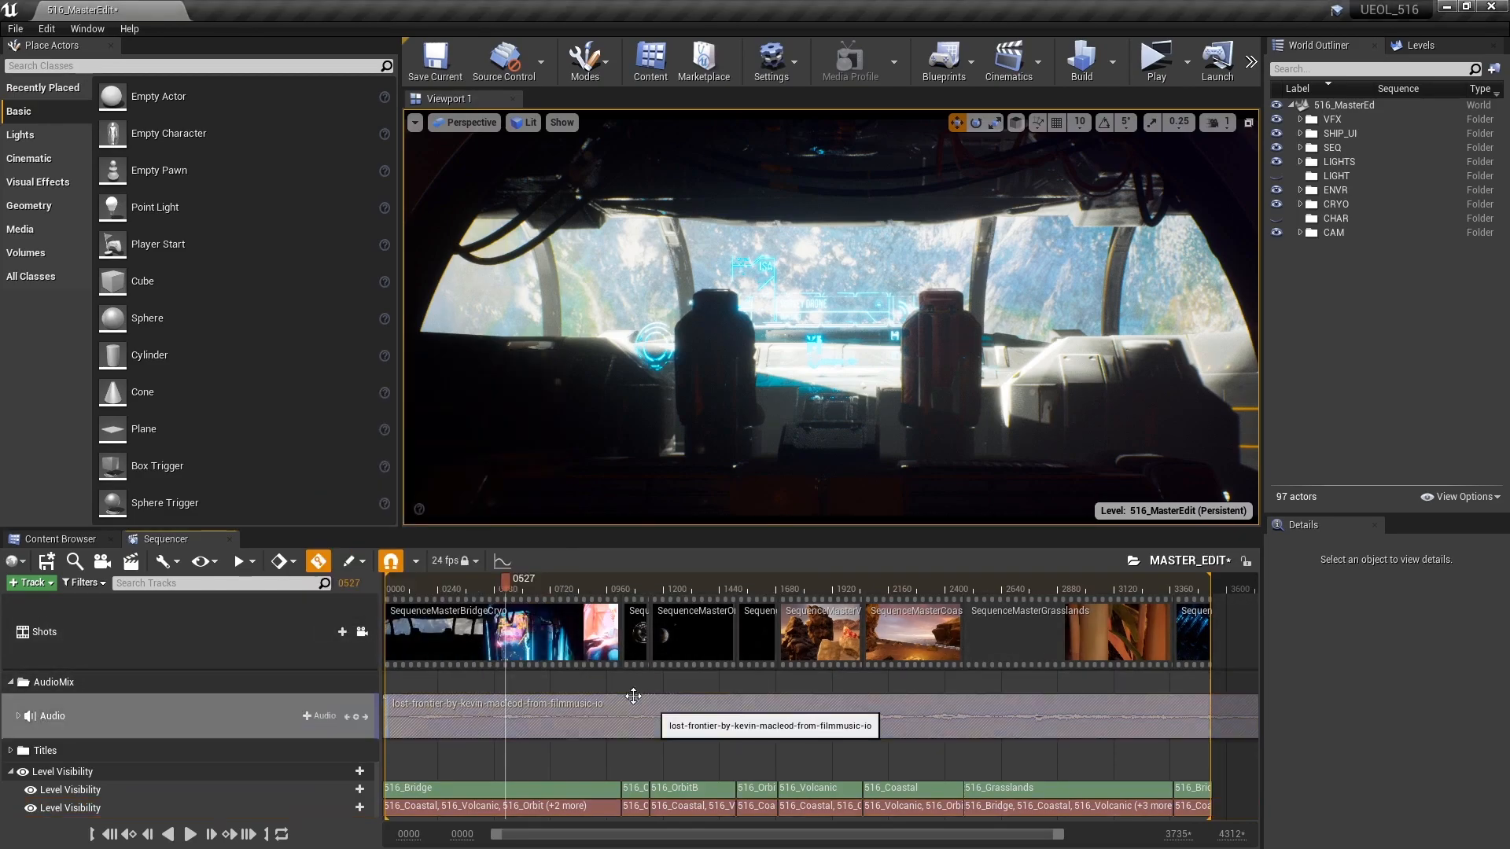
# Open SequenceMasterBridgeCryo and its Bridge_01 shot, view frames 509 and 272, and return to the master edit.
pyautogui.doubleClick(417, 643)
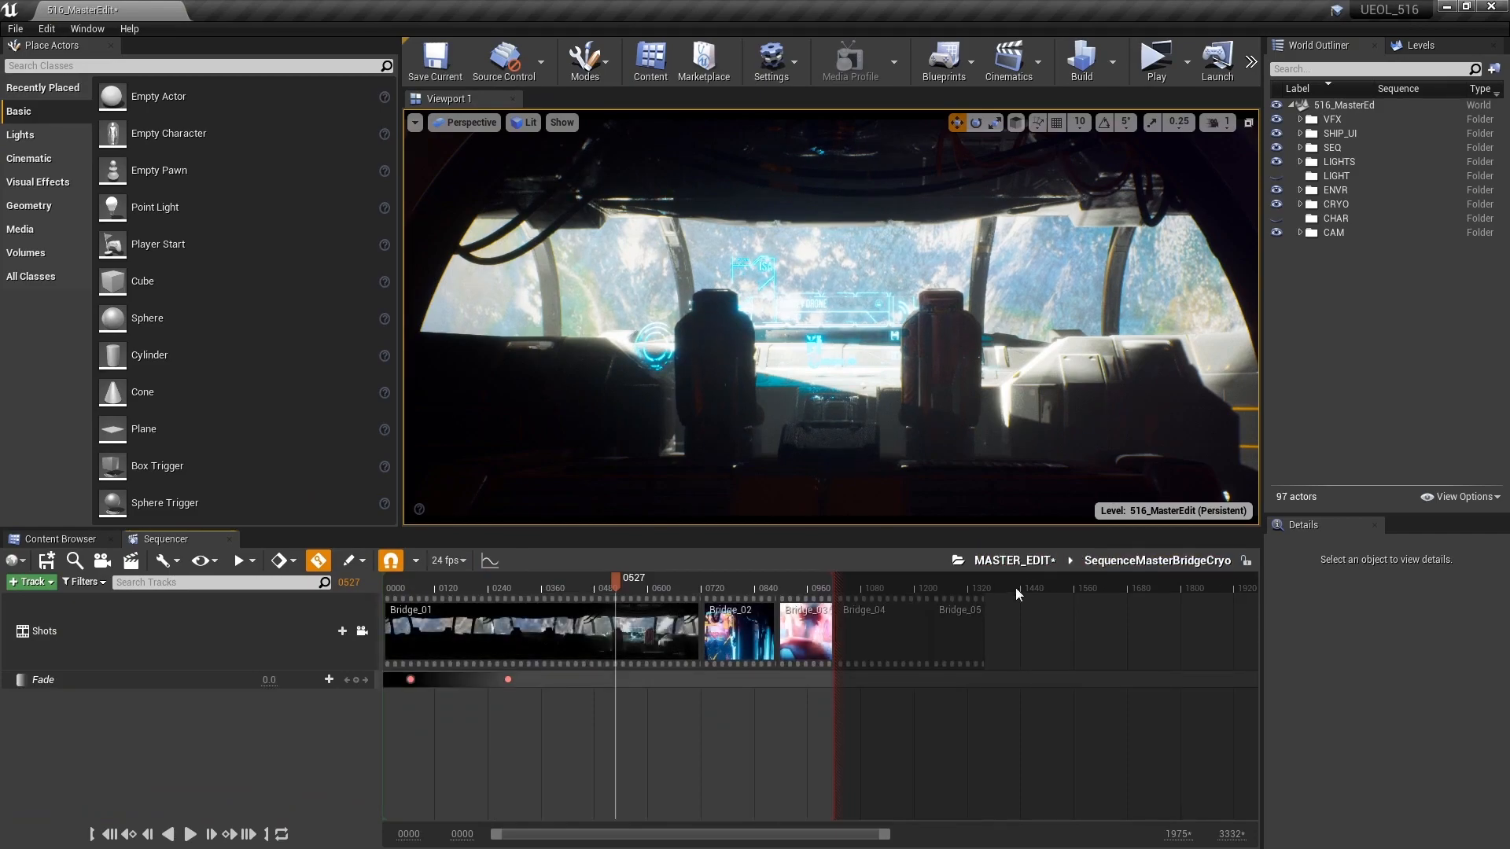
pyautogui.moveTo(634, 577); pyautogui.dragTo(607, 607)
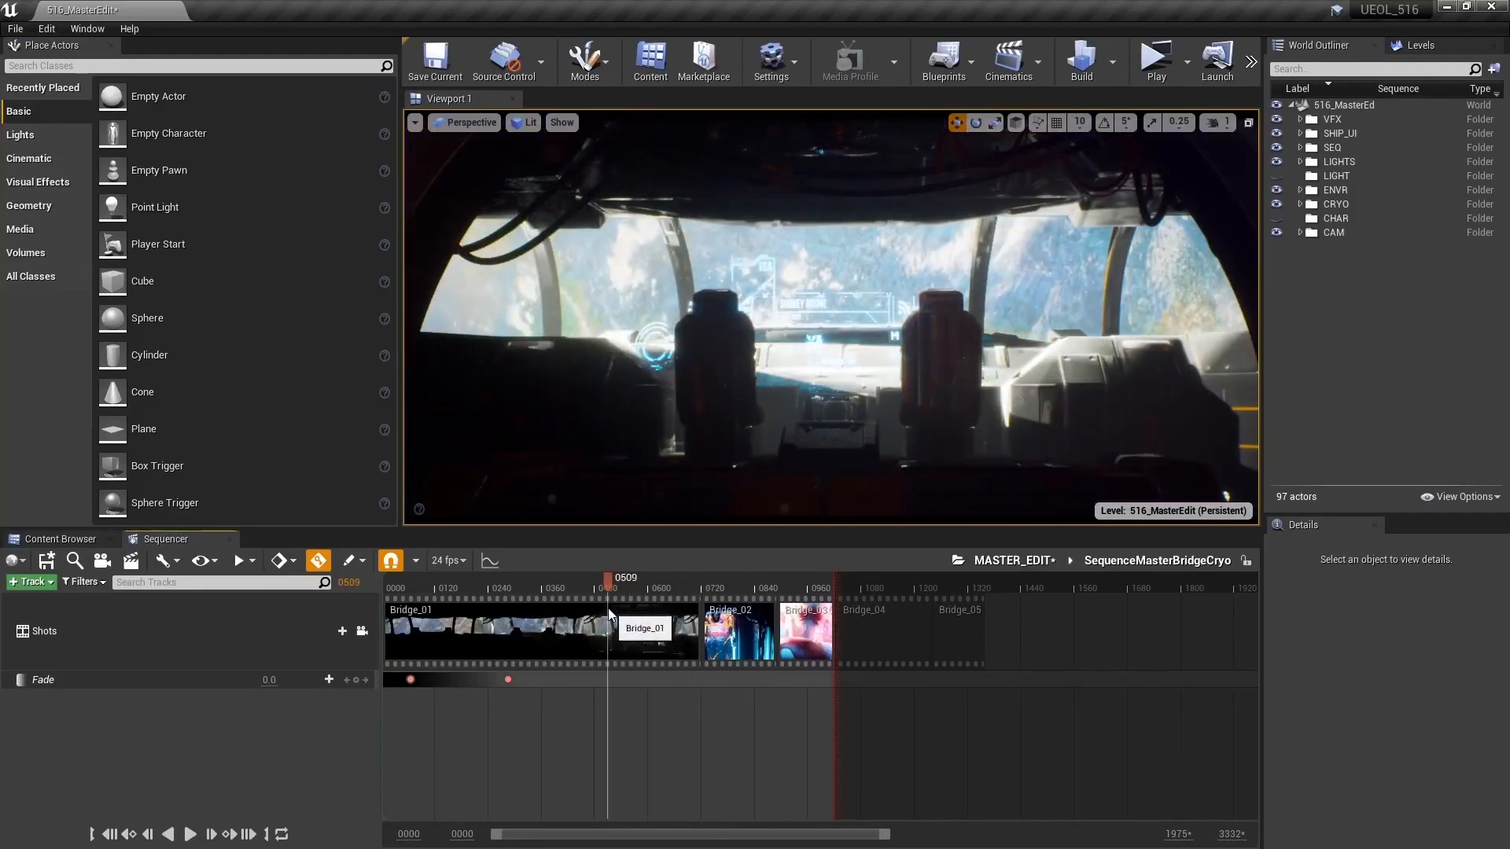
pyautogui.doubleClick(508, 643)
pyautogui.moveTo(869, 581); pyautogui.dragTo(676, 592)
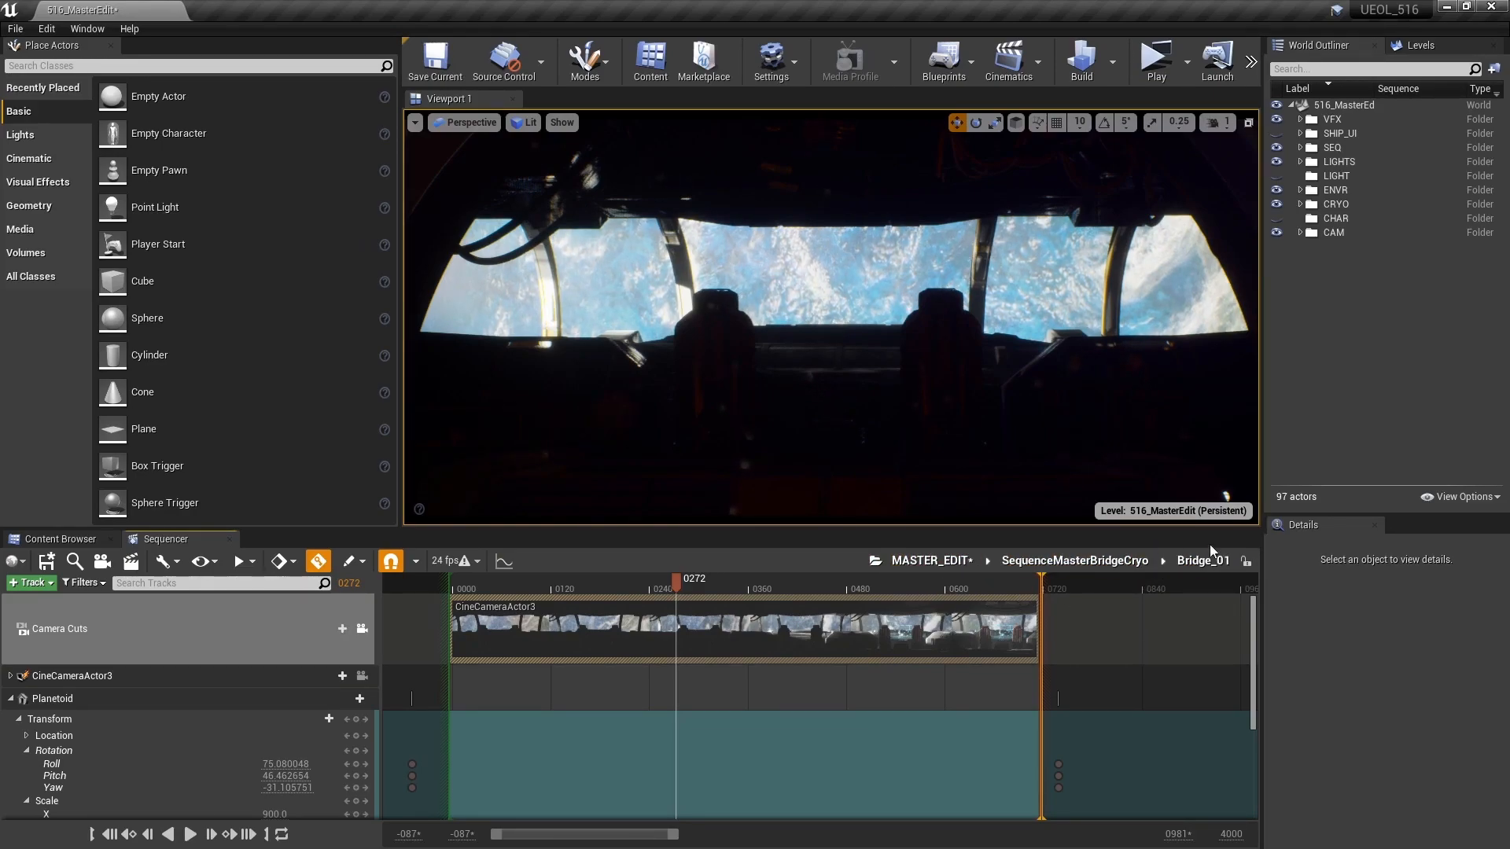
pyautogui.click(929, 560)
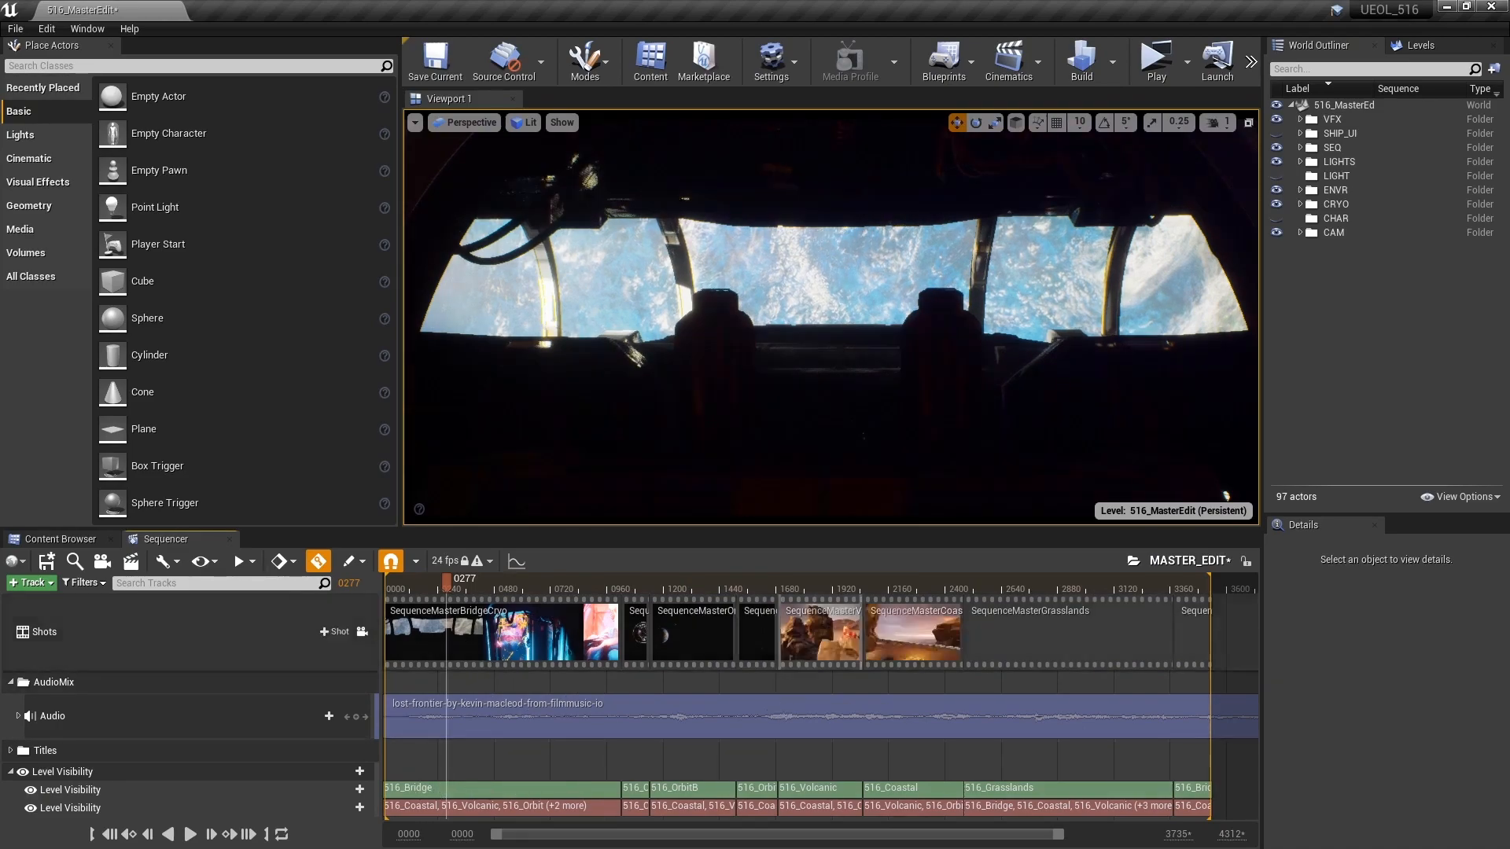
# Show the list of streamed levels and examine the properties and level names of the visible 516_Bridge section.
pyautogui.click(1420, 45)
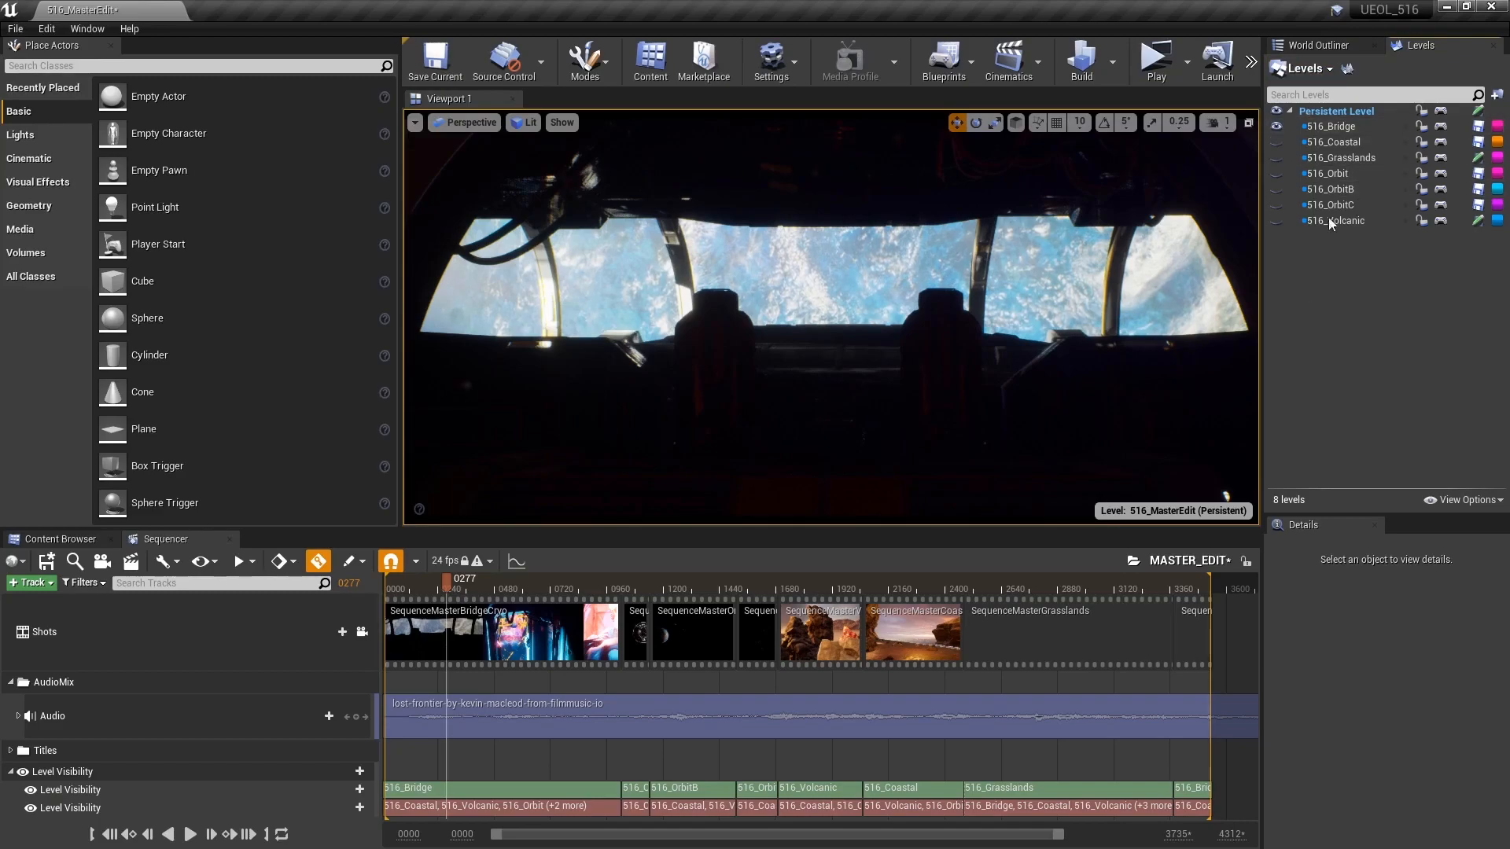
pyautogui.click(454, 811)
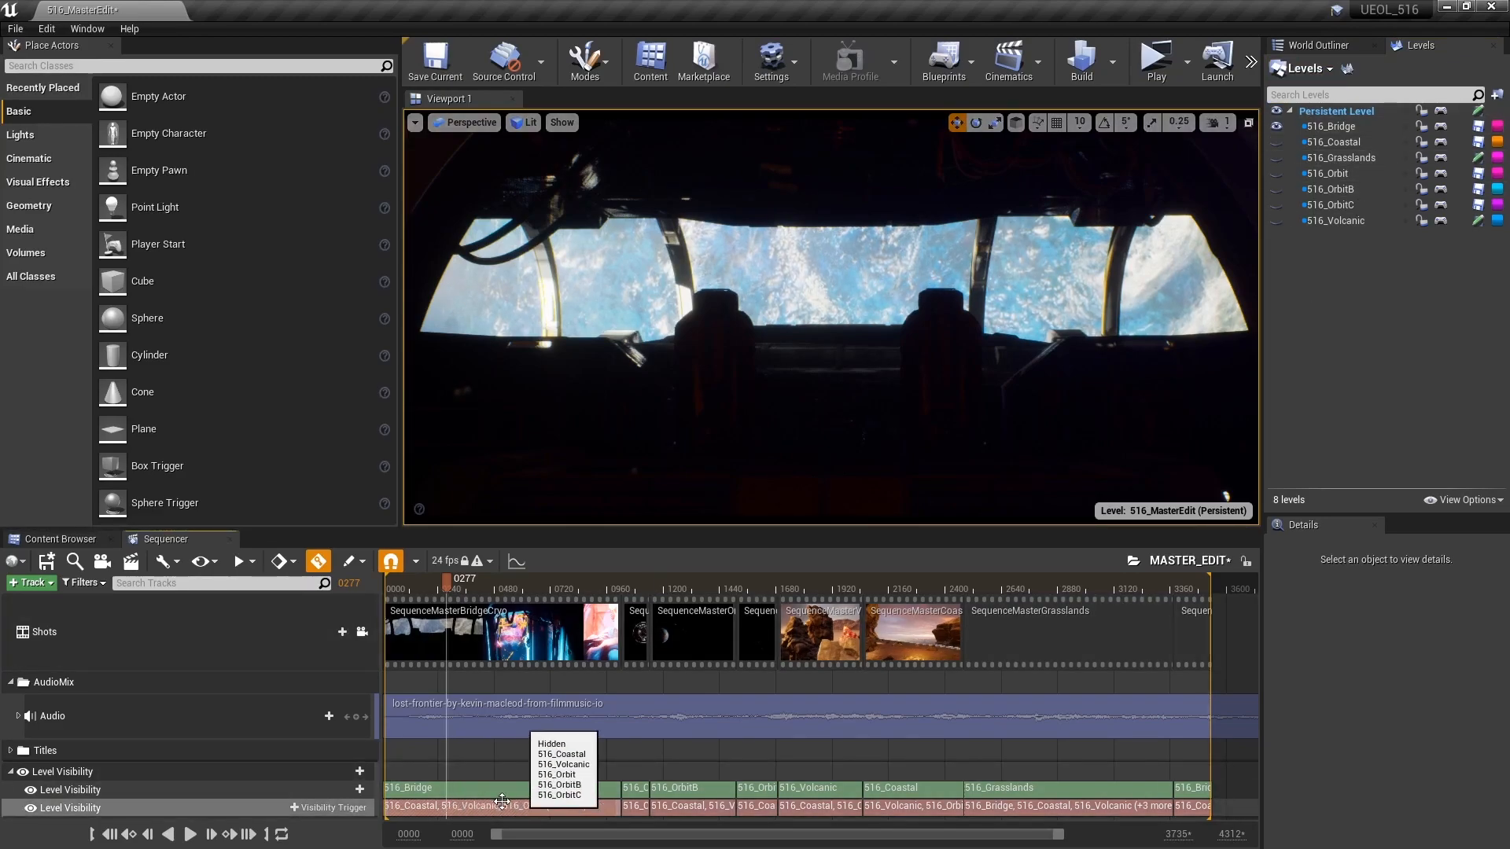
pyautogui.click(491, 795)
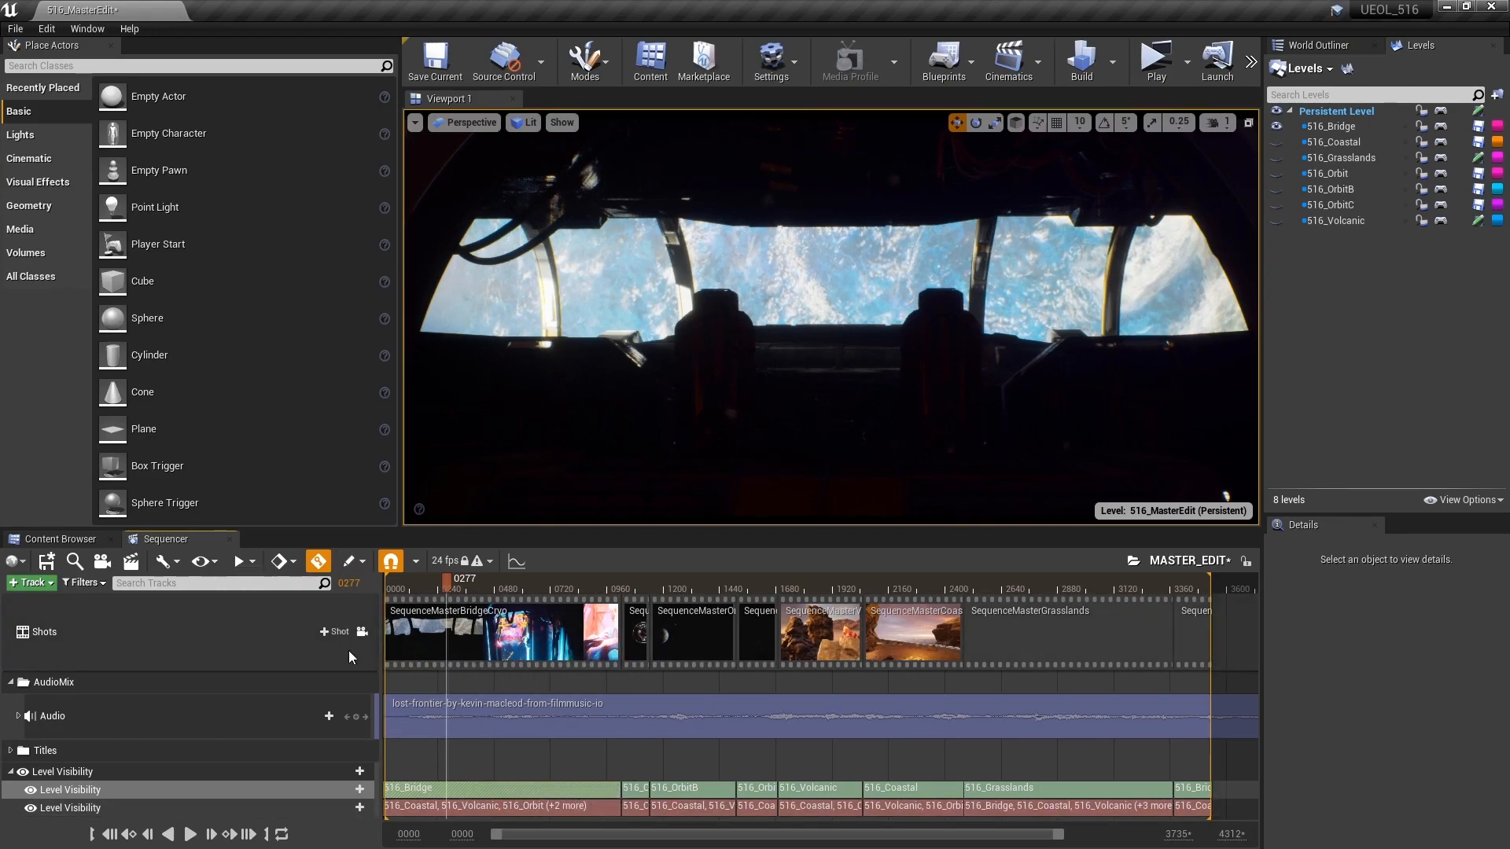
pyautogui.rightClick(469, 789)
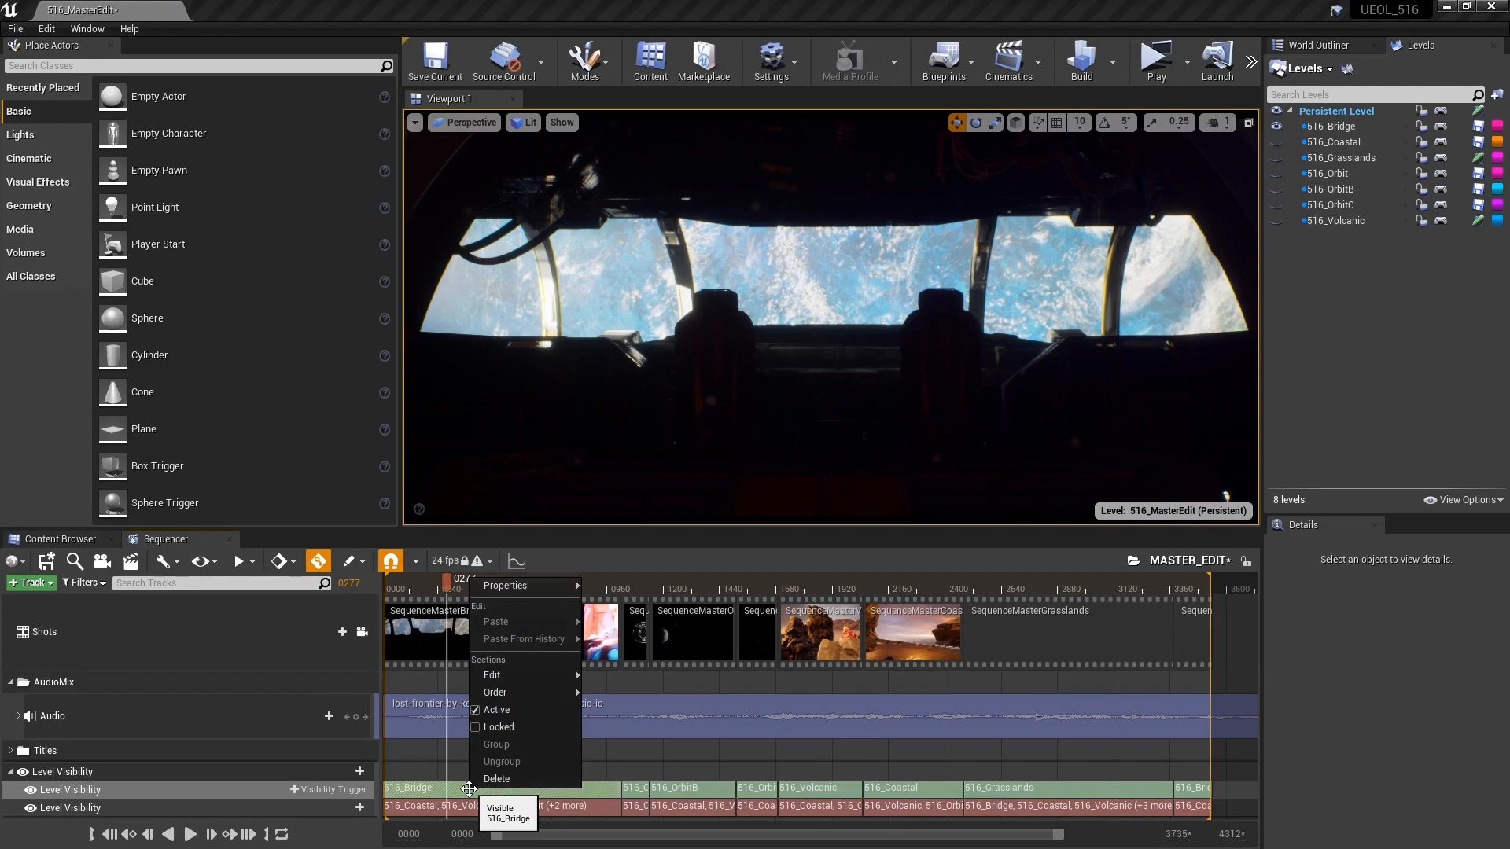
pyautogui.moveTo(498, 586)
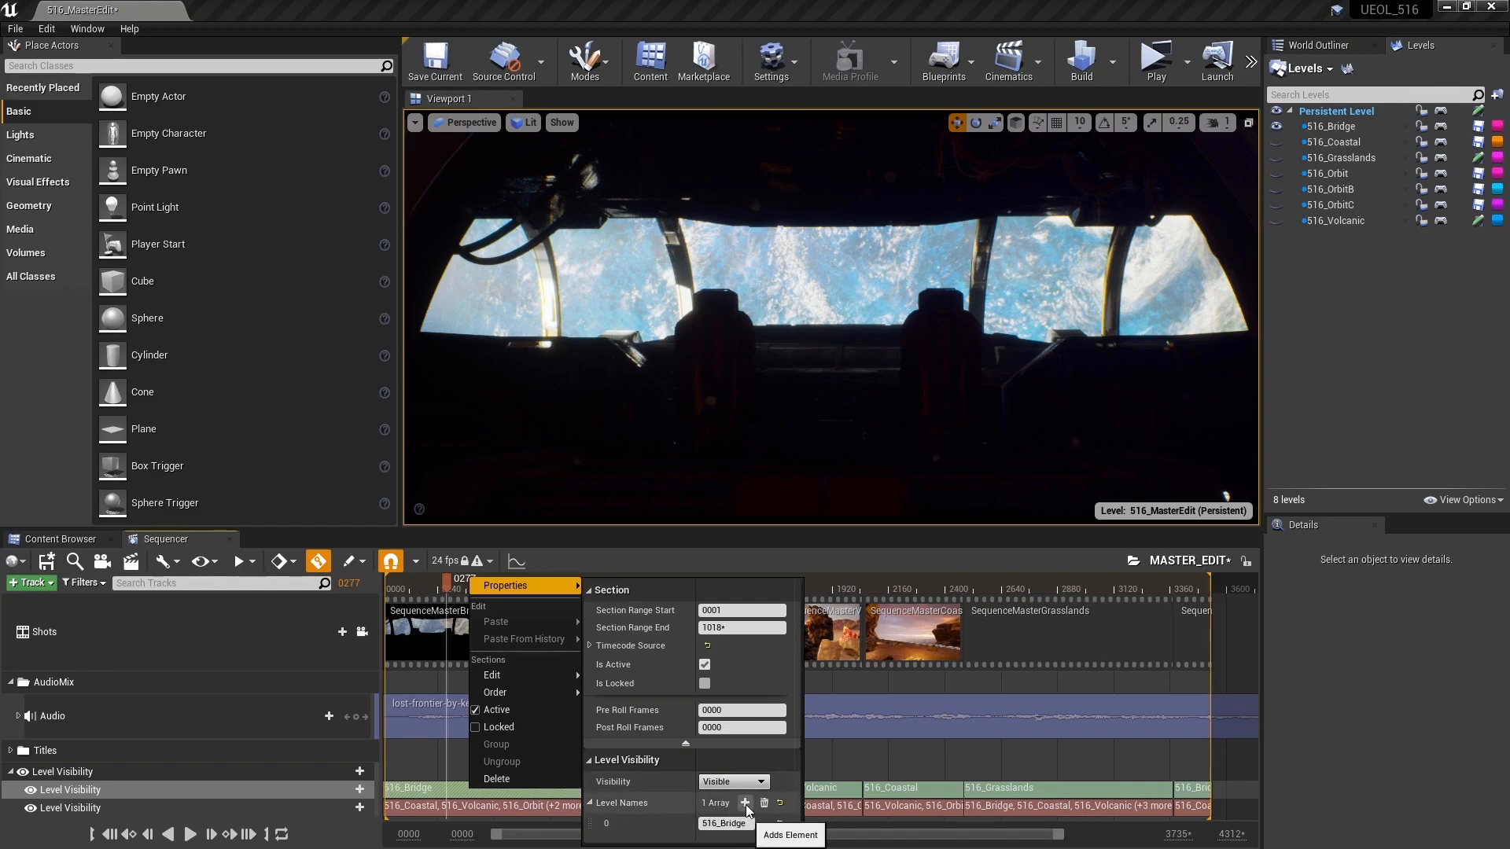
pyautogui.click(724, 824)
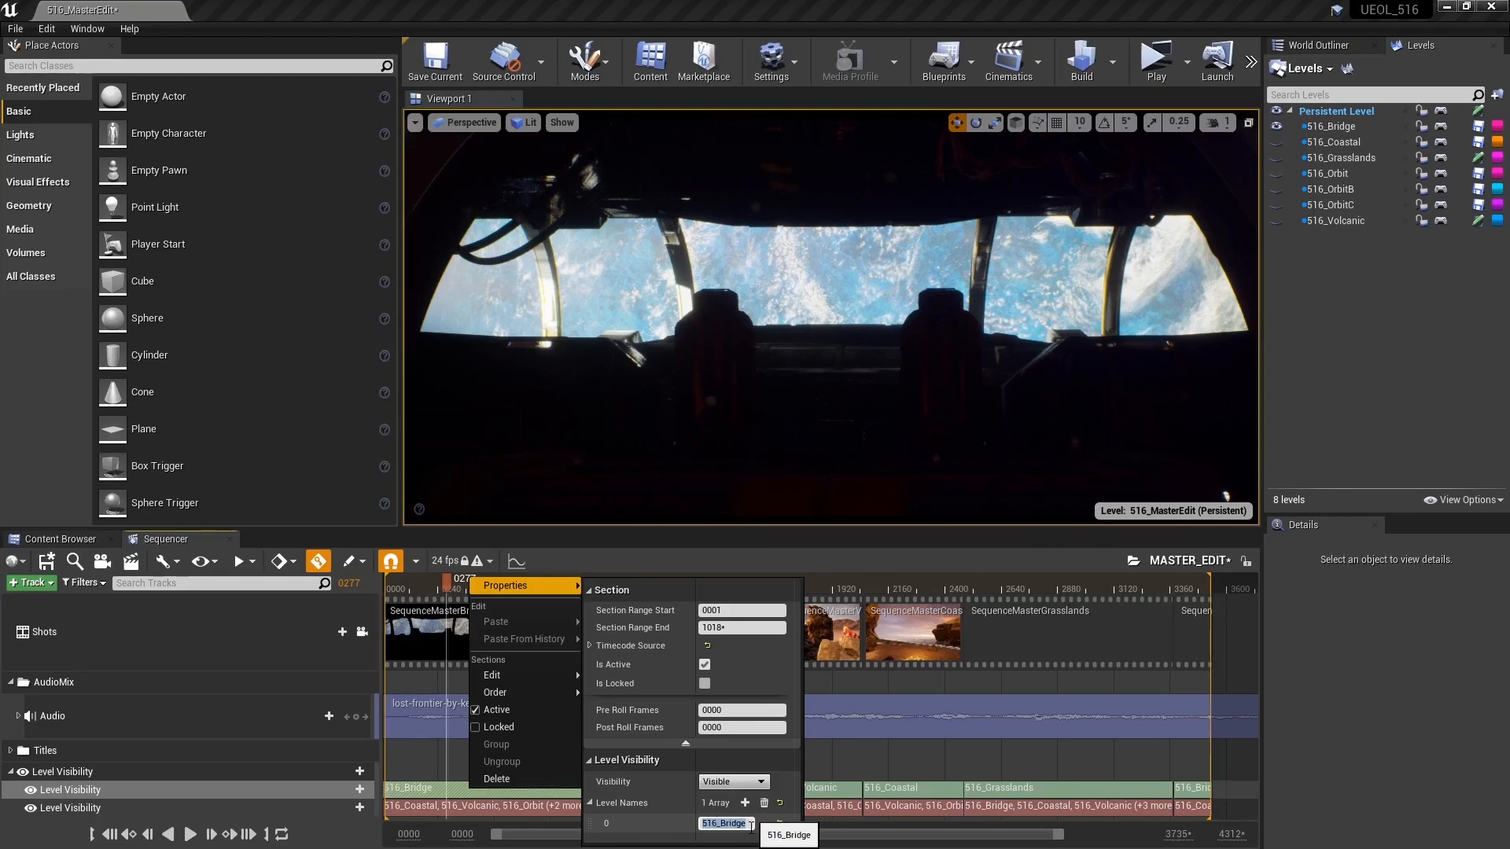
pyautogui.click(861, 768)
# View the bridge sequence at frames 547, 664 and 735, and examine the level names in the hidden section beneath 516_Bridge.
pyautogui.moveTo(446, 588); pyautogui.dragTo(510, 589)
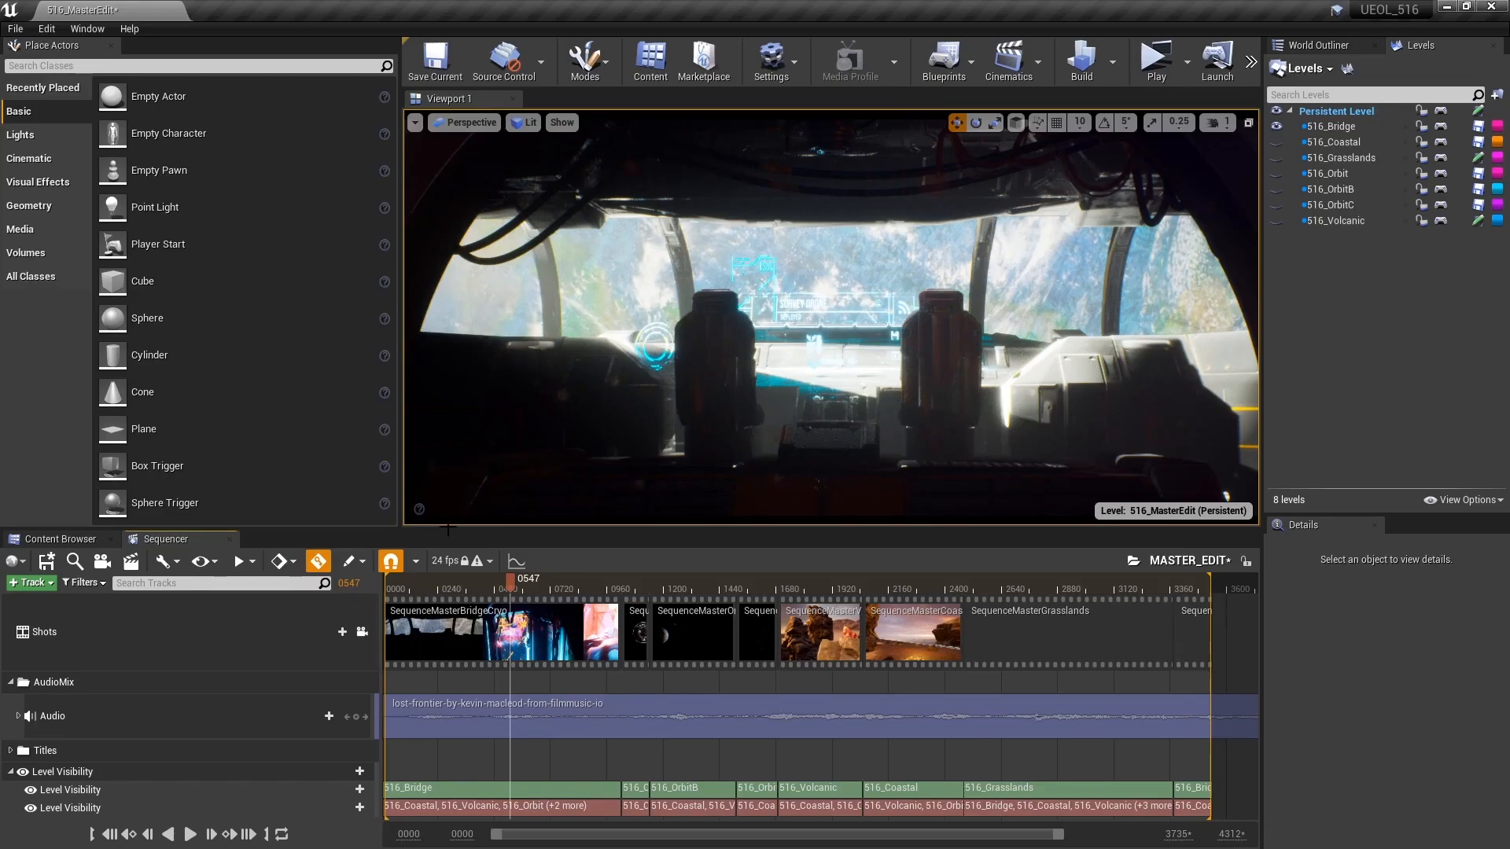
pyautogui.moveTo(515, 586)
pyautogui.mouseDown()
pyautogui.moveTo(564, 604)
pyautogui.moveTo(538, 604)
pyautogui.mouseUp()
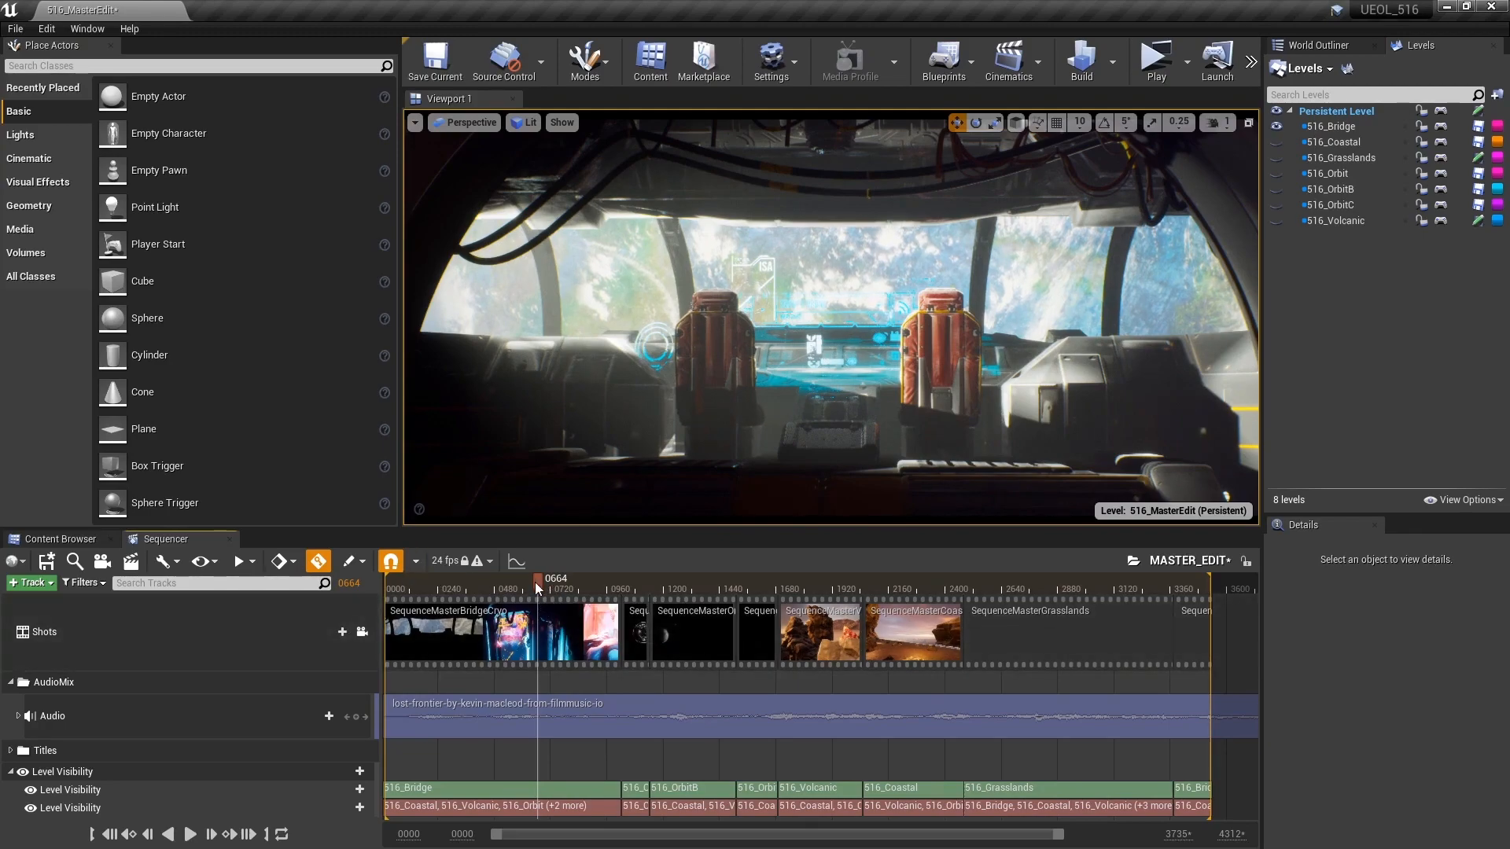
pyautogui.moveTo(538, 583); pyautogui.dragTo(556, 583)
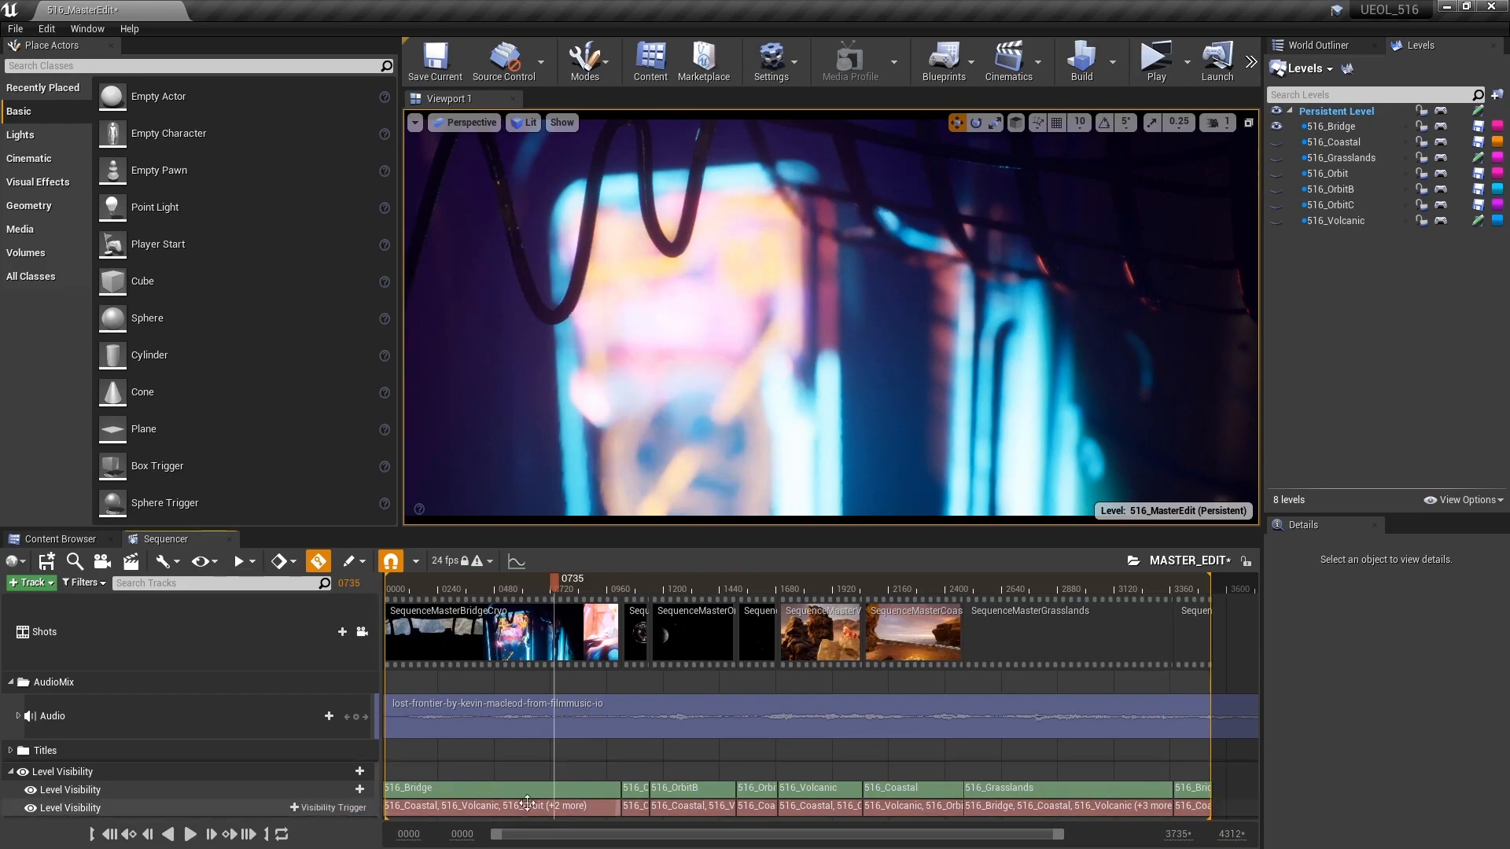
pyautogui.rightClick(507, 803)
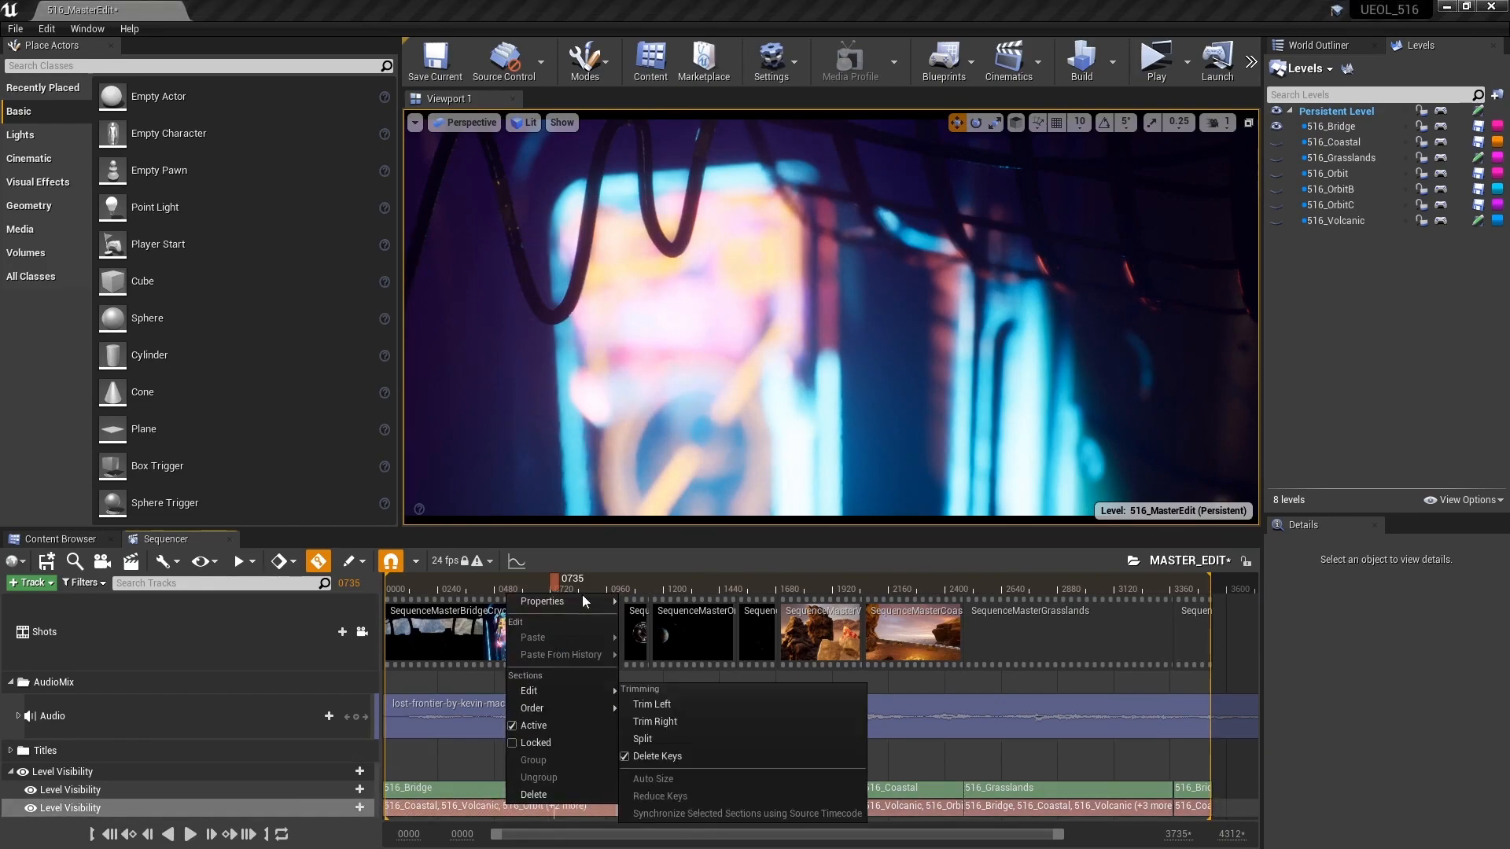
pyautogui.moveTo(575, 601)
pyautogui.moveTo(542, 691)
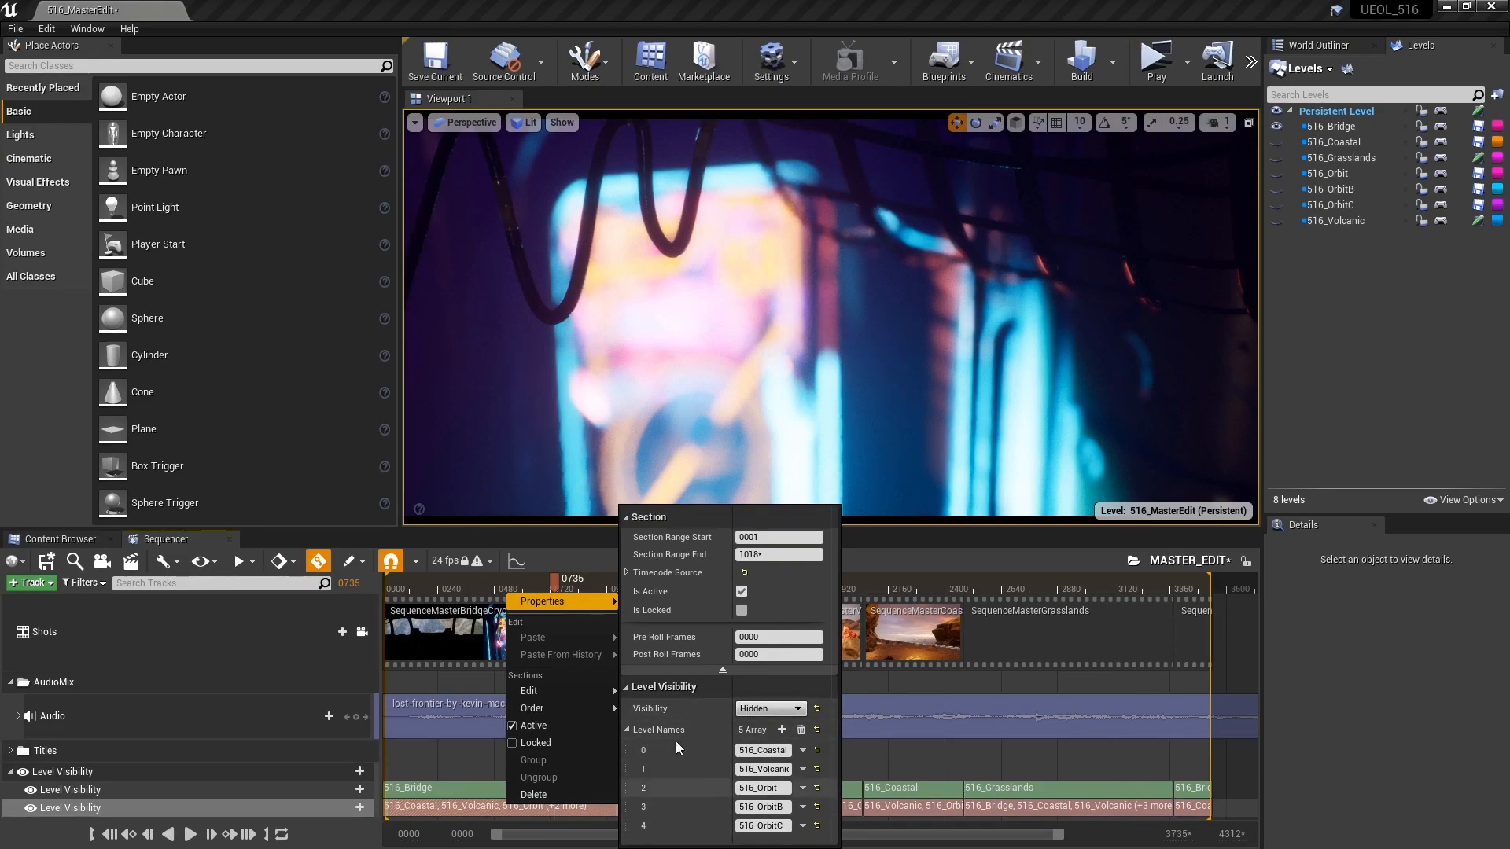
pyautogui.click(463, 770)
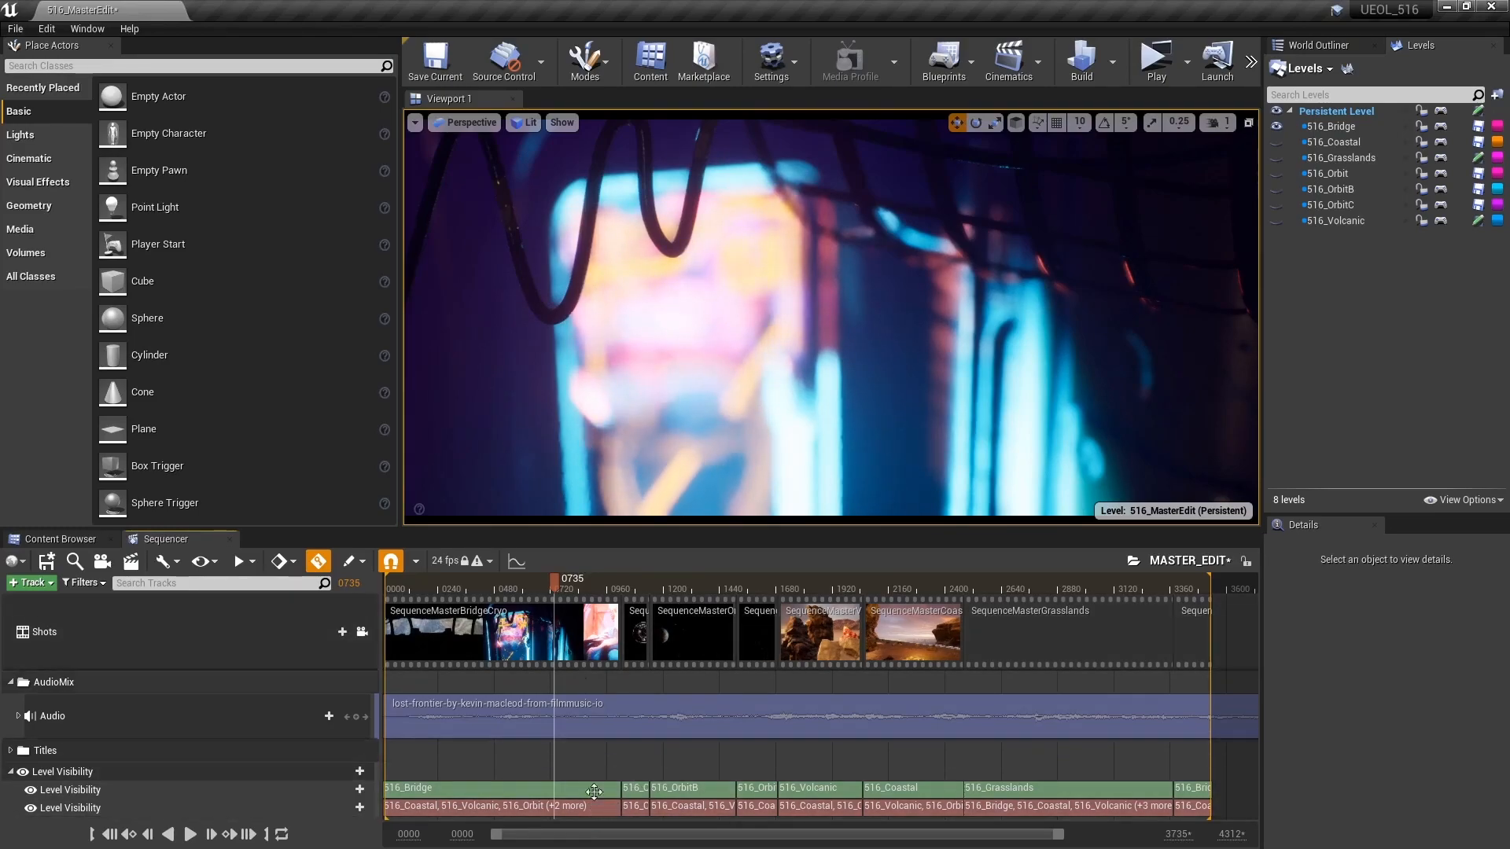
# Select the SequenceMasterBridgeCryo shot and view the change from orbit to volcanic at frames 1636, 1687 and 1821.
pyautogui.moveTo(548, 584); pyautogui.dragTo(558, 639)
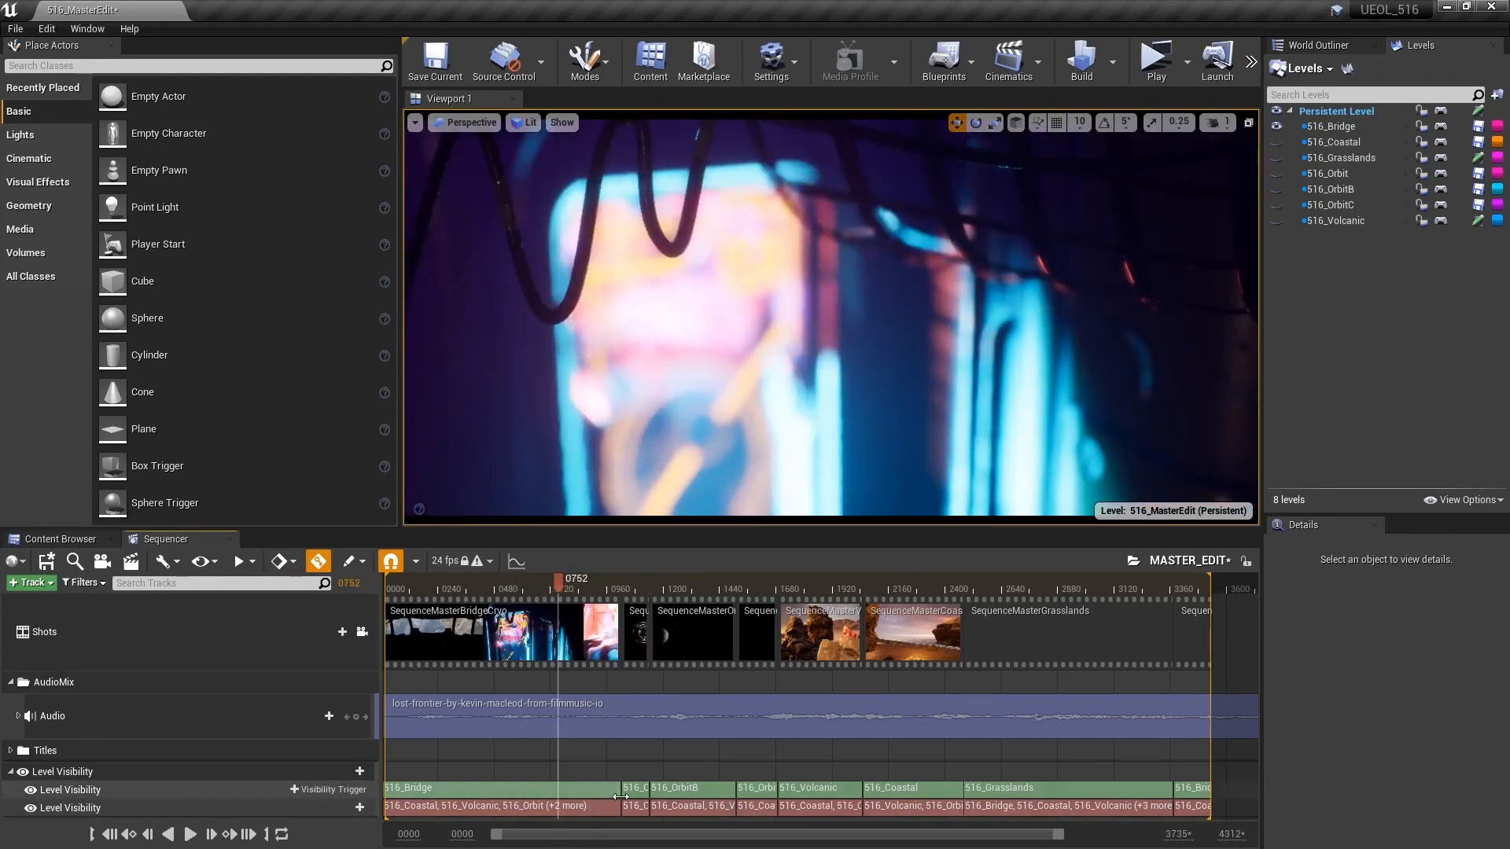
pyautogui.click(620, 605)
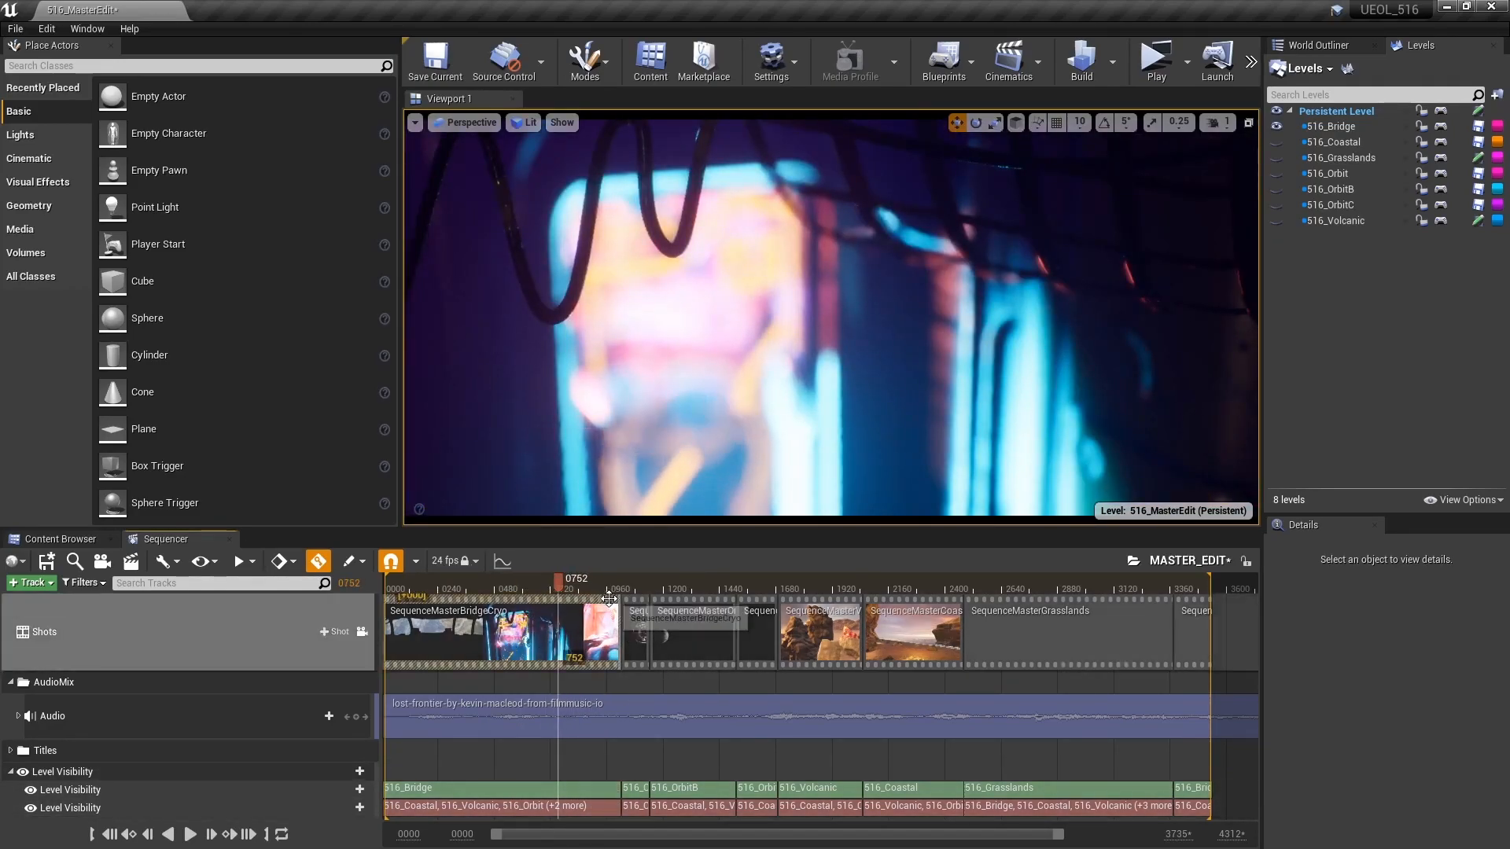
pyautogui.moveTo(611, 587); pyautogui.dragTo(767, 598)
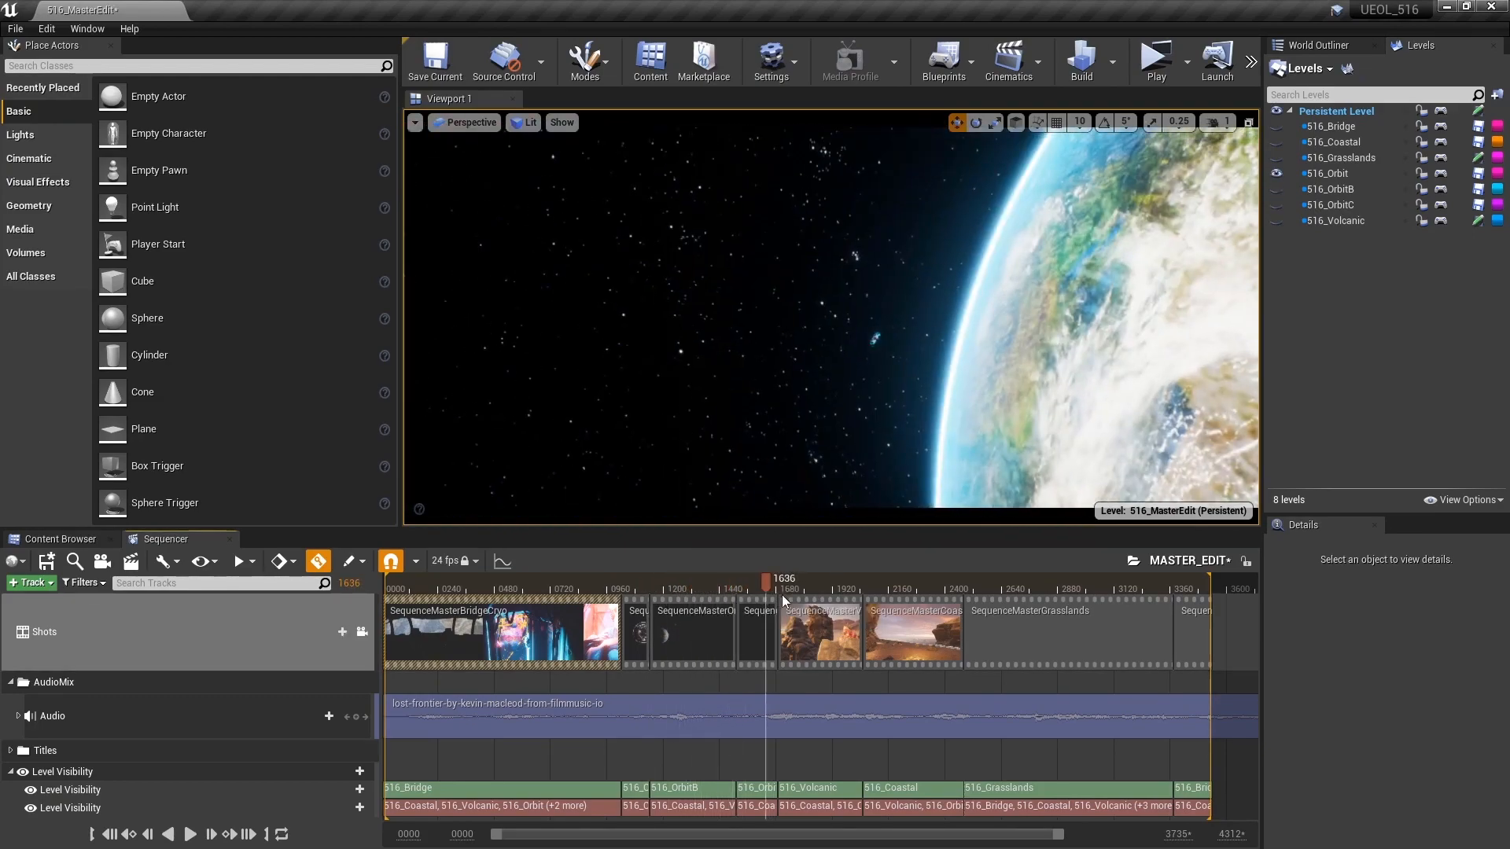
pyautogui.moveTo(1059, 835); pyautogui.dragTo(751, 834)
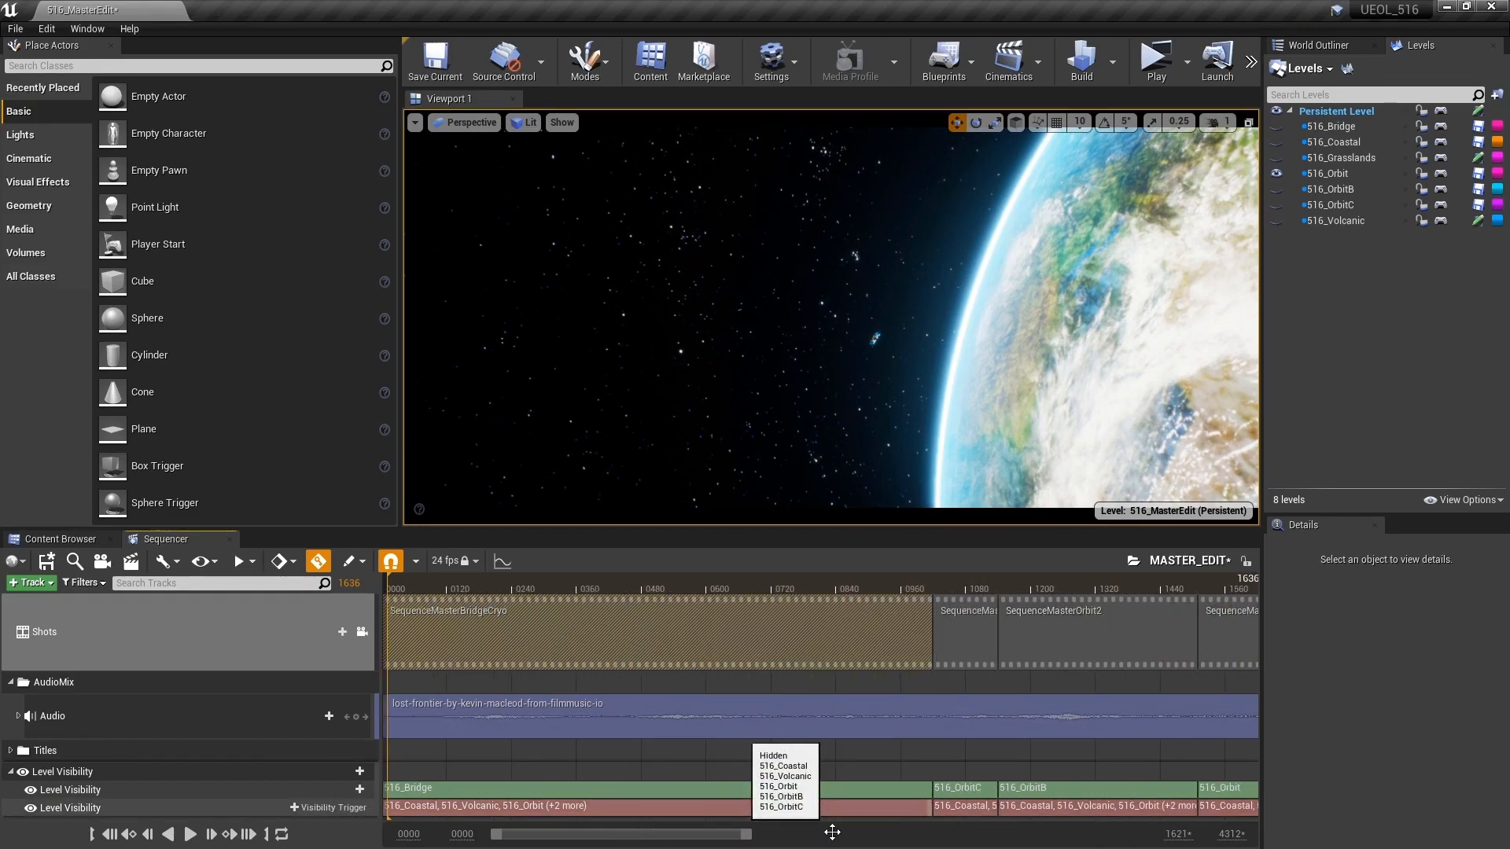
pyautogui.moveTo(660, 833); pyautogui.dragTo(818, 839)
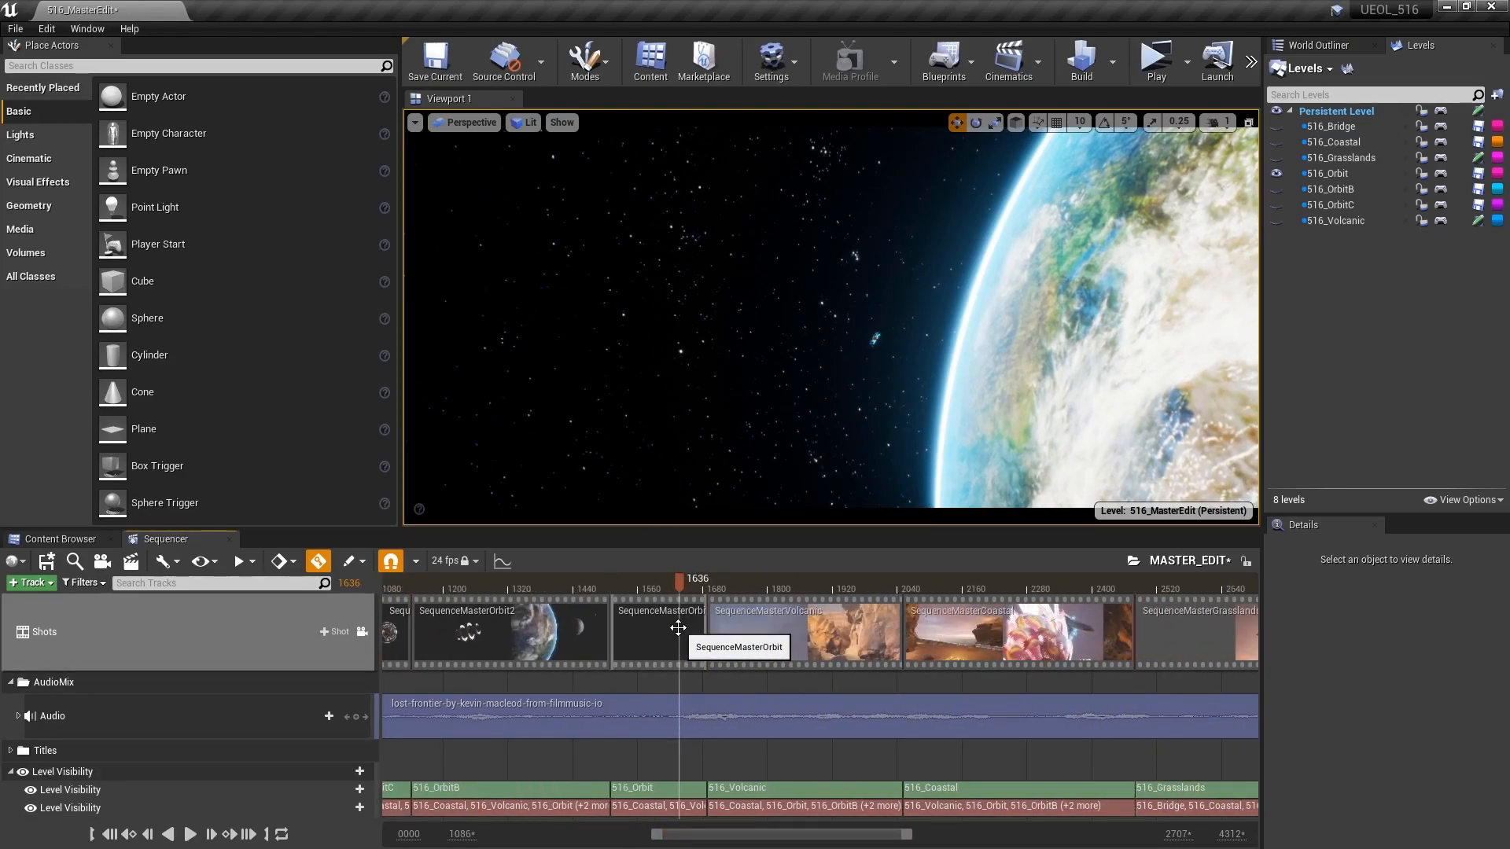
pyautogui.moveTo(677, 586)
pyautogui.mouseDown()
pyautogui.moveTo(720, 587)
pyautogui.moveTo(706, 583)
pyautogui.mouseUp()
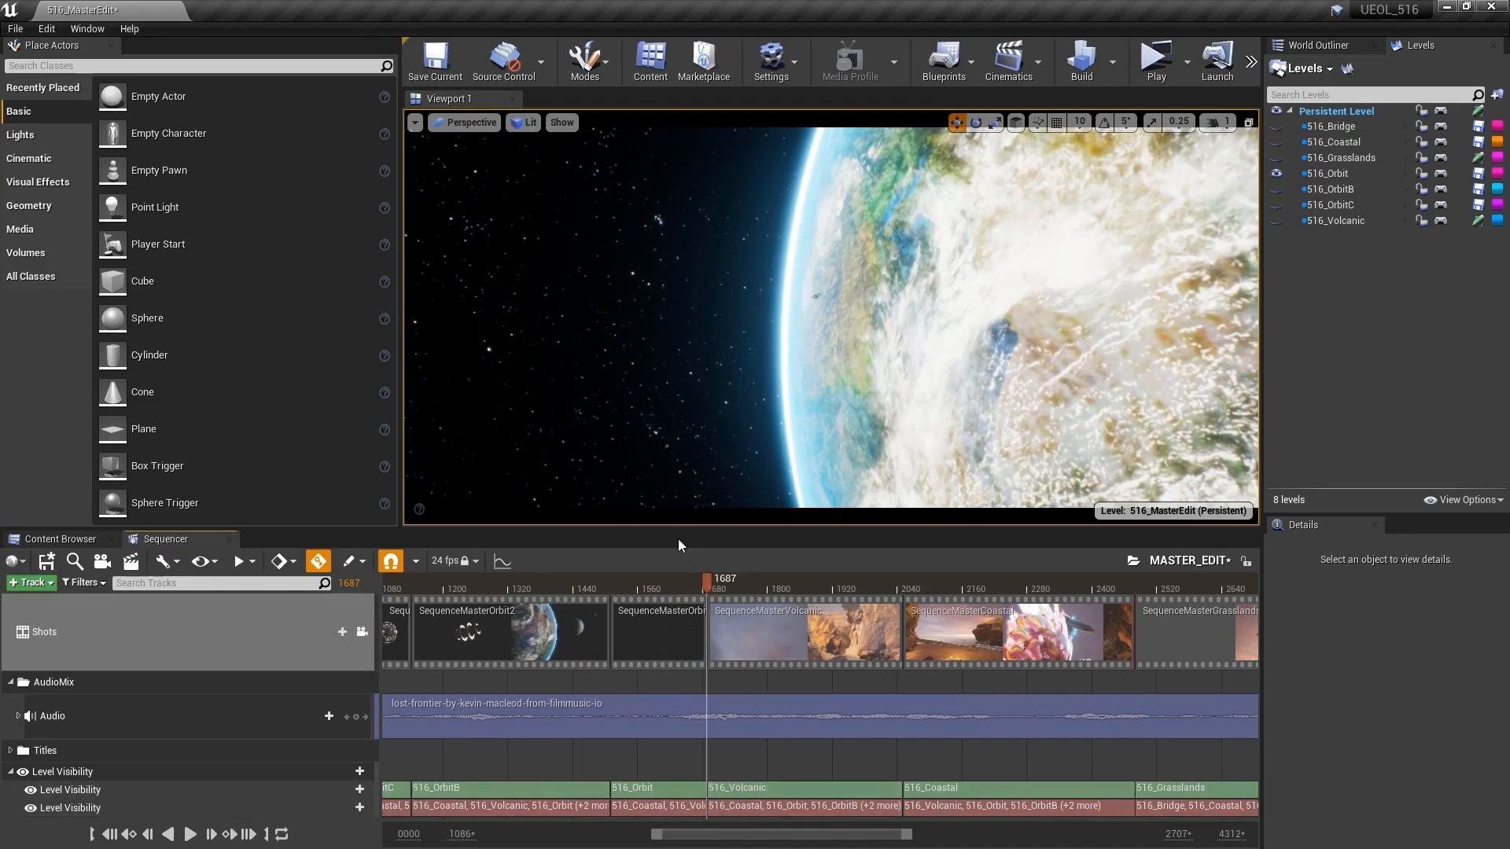
pyautogui.click(778, 593)
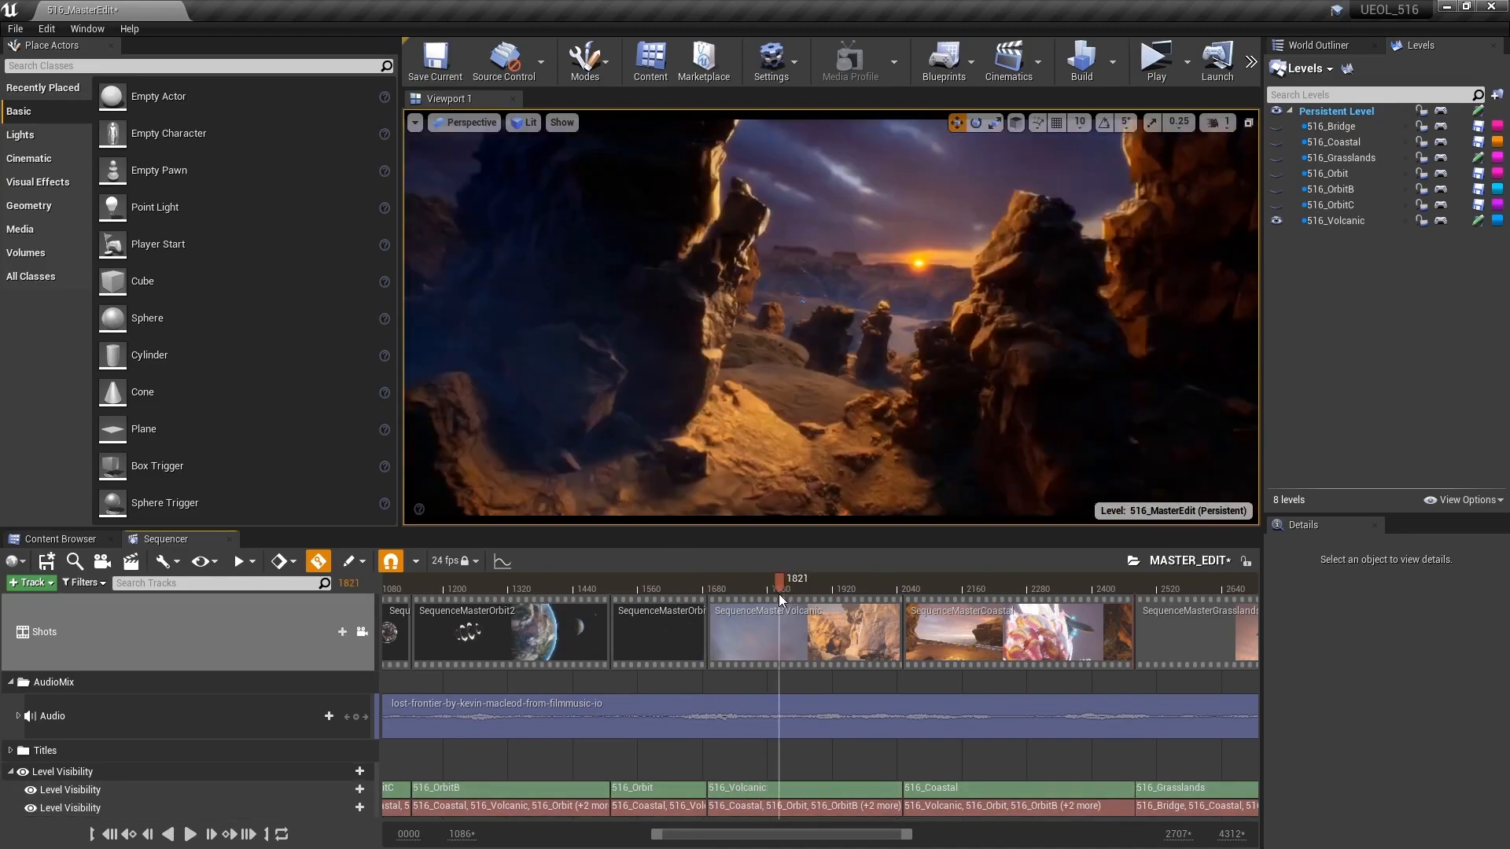
# Examine the trim and split options for the visible 516_Volcanic section without applying any, and view frame 1902.
pyautogui.rightClick(779, 787)
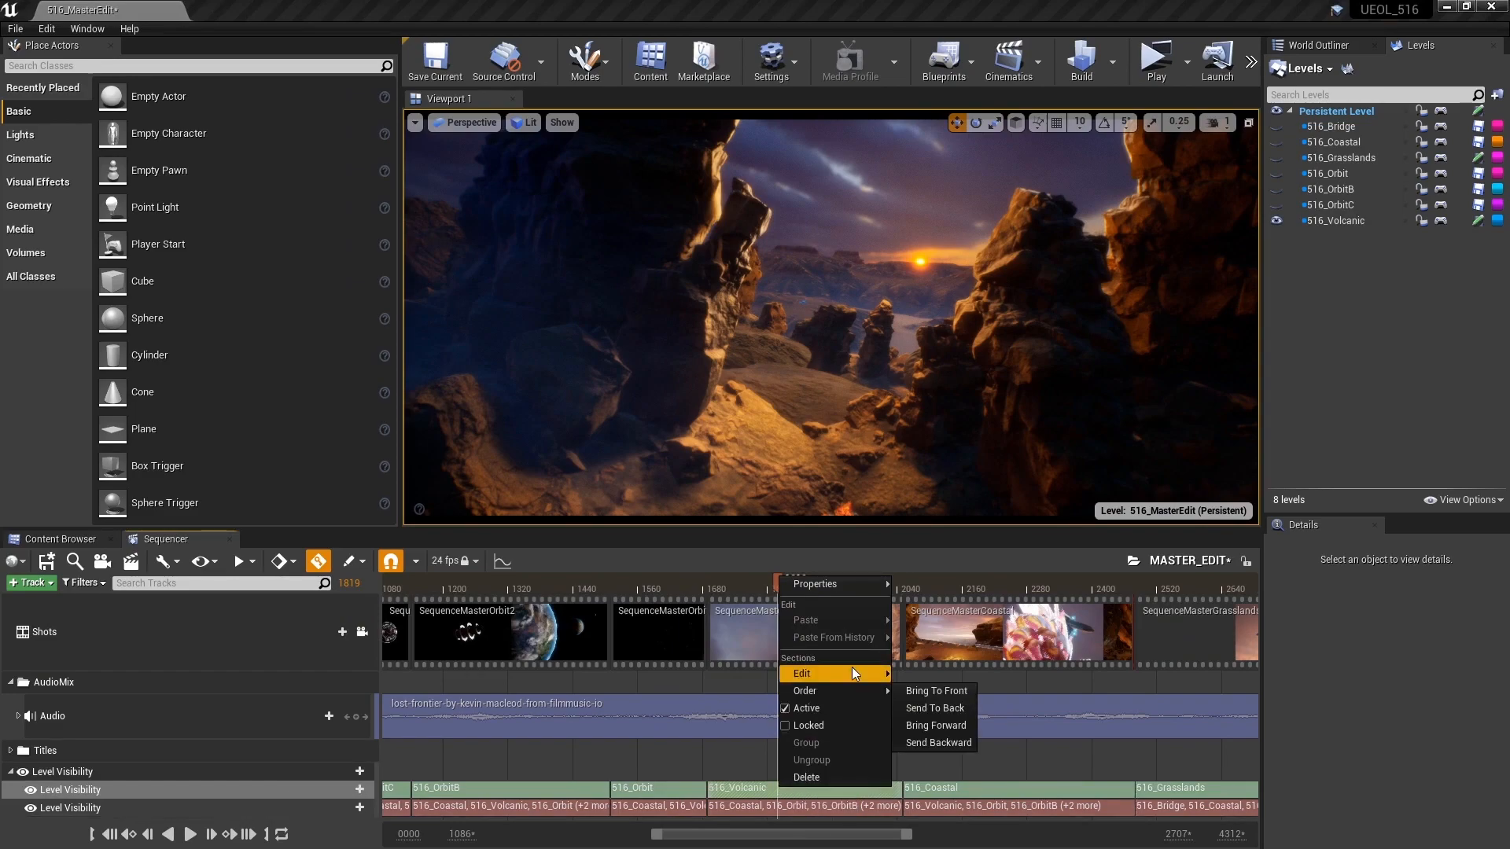
pyautogui.moveTo(851, 670)
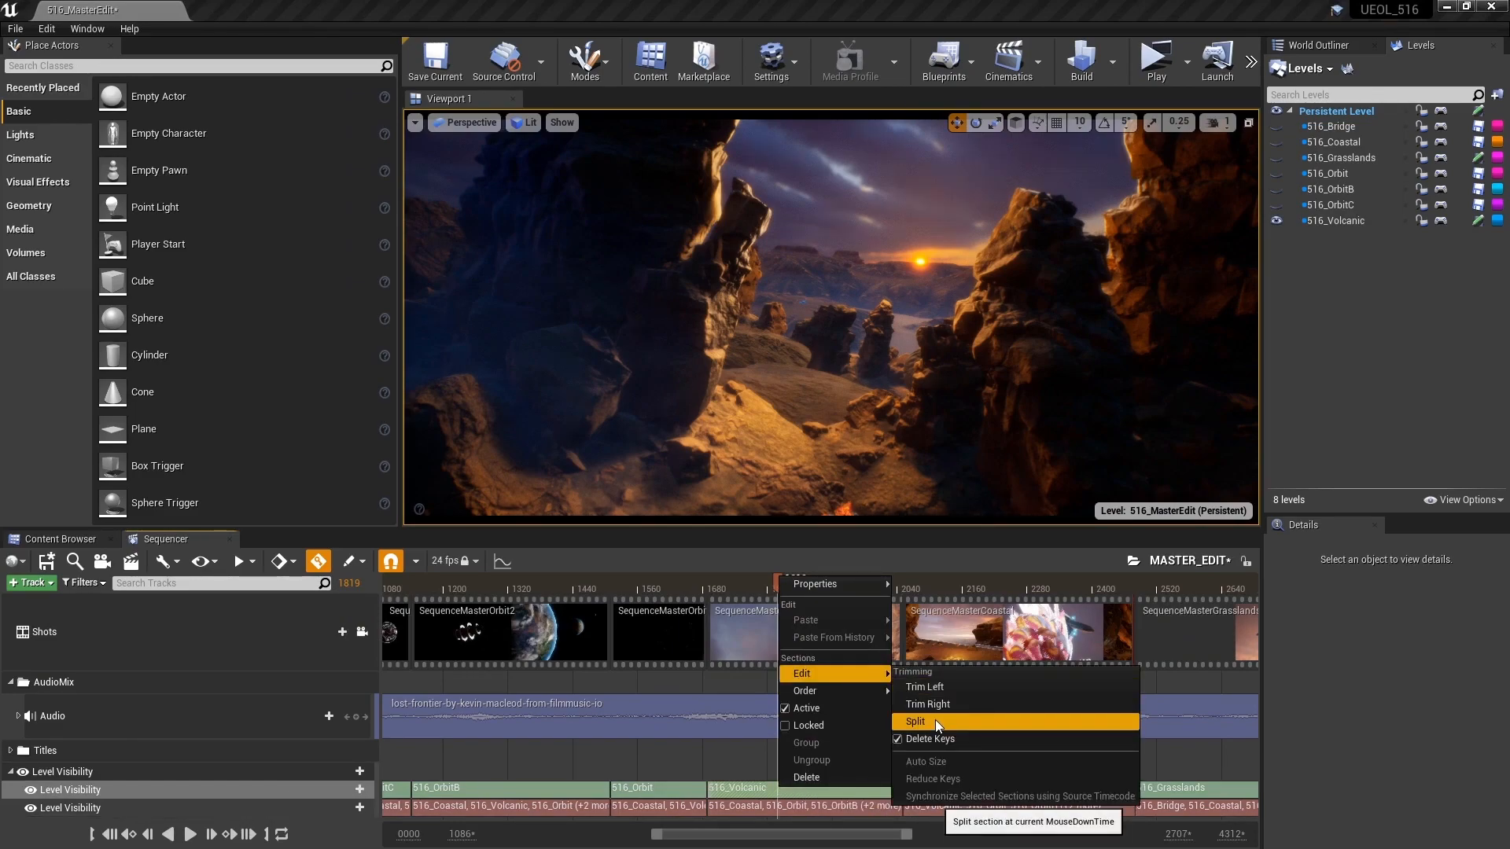
pyautogui.click(774, 585)
pyautogui.moveTo(773, 587); pyautogui.dragTo(822, 616)
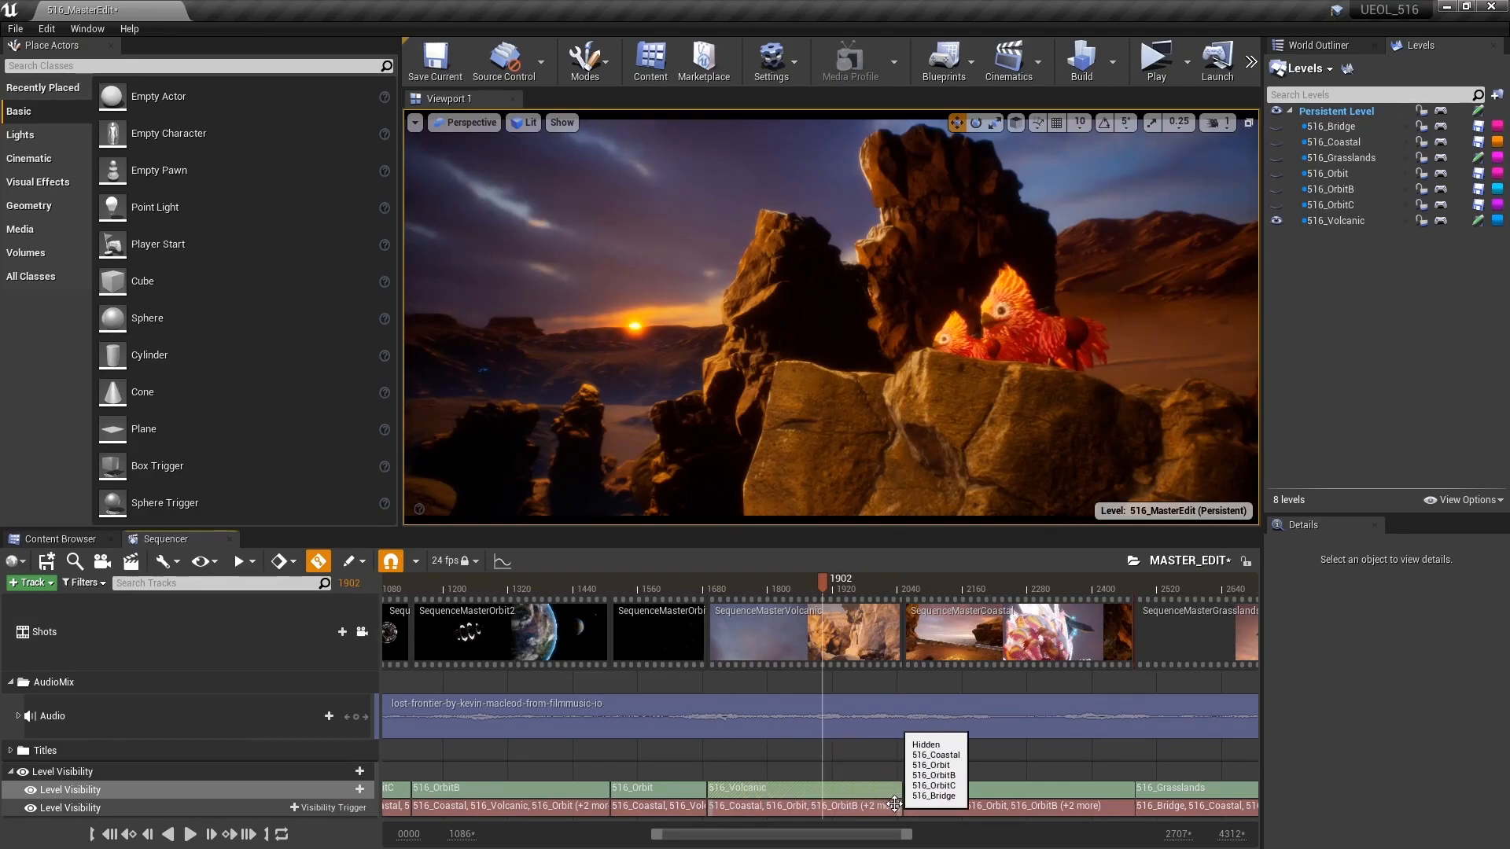
# View the grasslands shots at frames 3227 and 2546 and the bridge shot at frame 380 along the full timeline.
pyautogui.moveTo(882, 834); pyautogui.dragTo(1067, 833)
pyautogui.moveTo(662, 614); pyautogui.dragTo(859, 606)
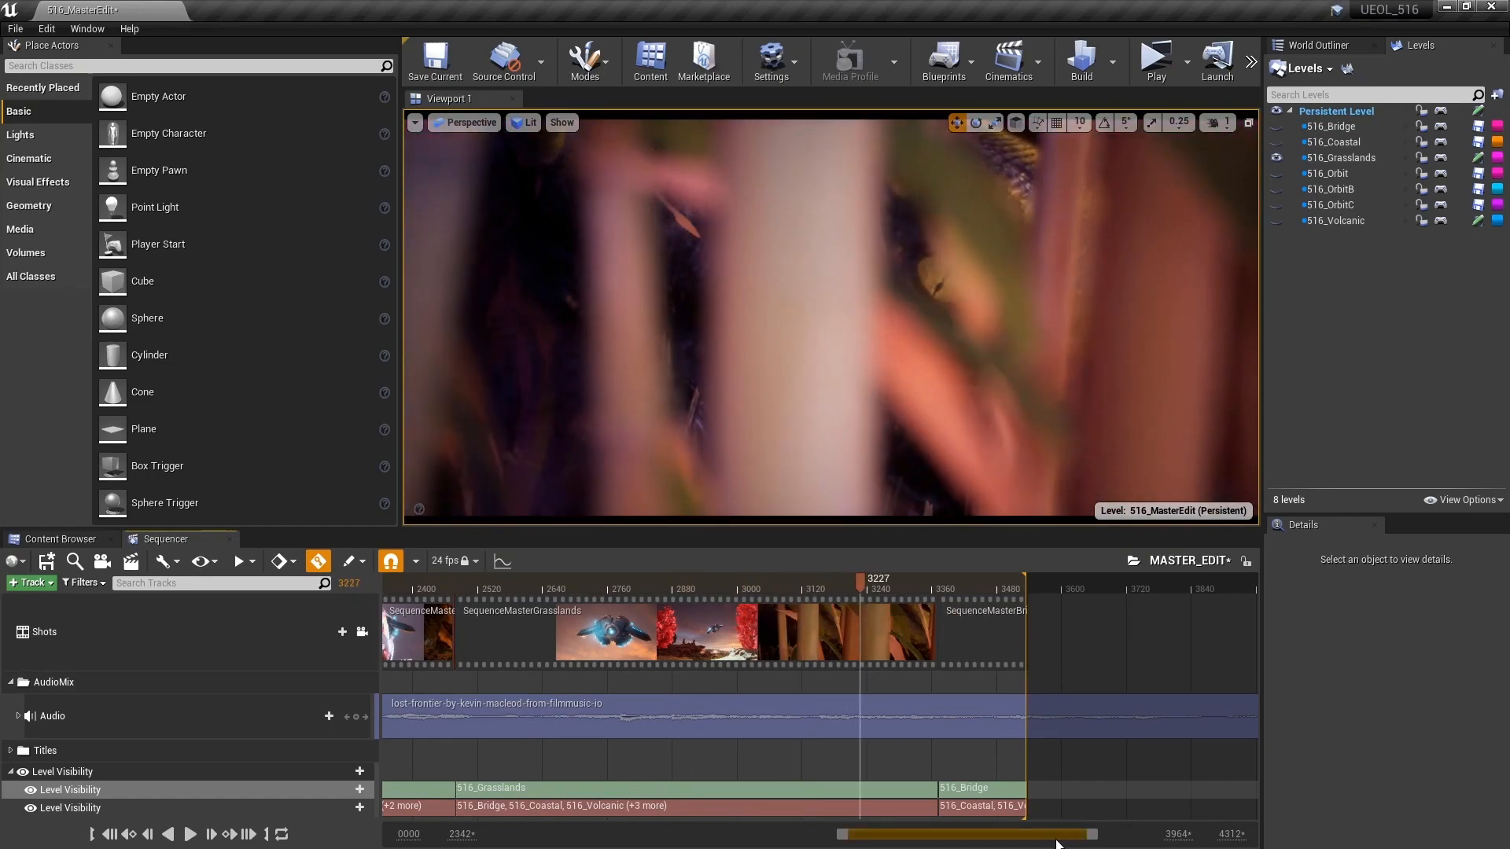
pyautogui.moveTo(1096, 835); pyautogui.dragTo(751, 838)
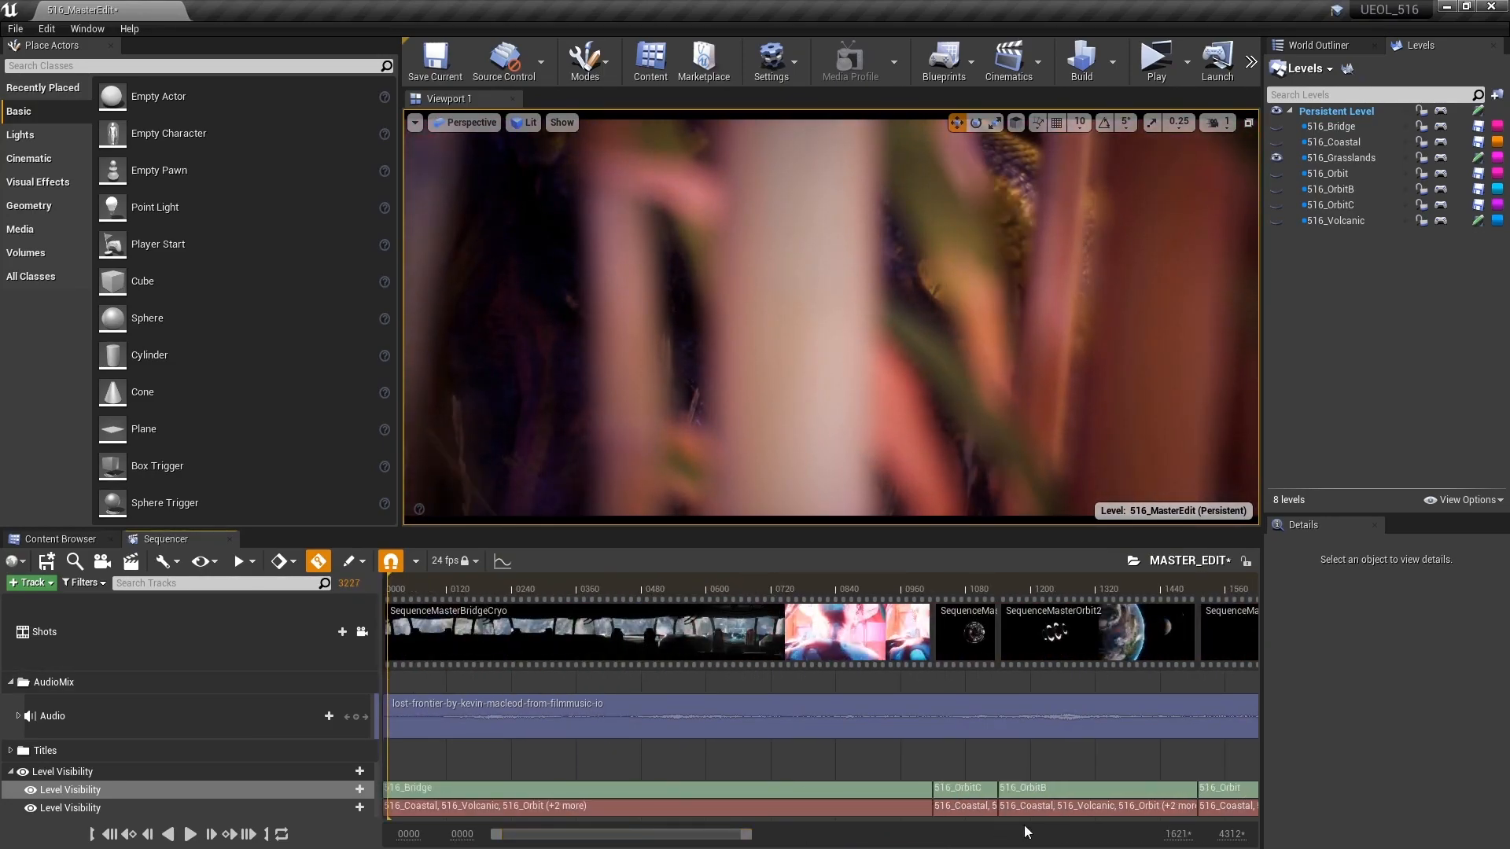
pyautogui.moveTo(747, 835); pyautogui.dragTo(1299, 832)
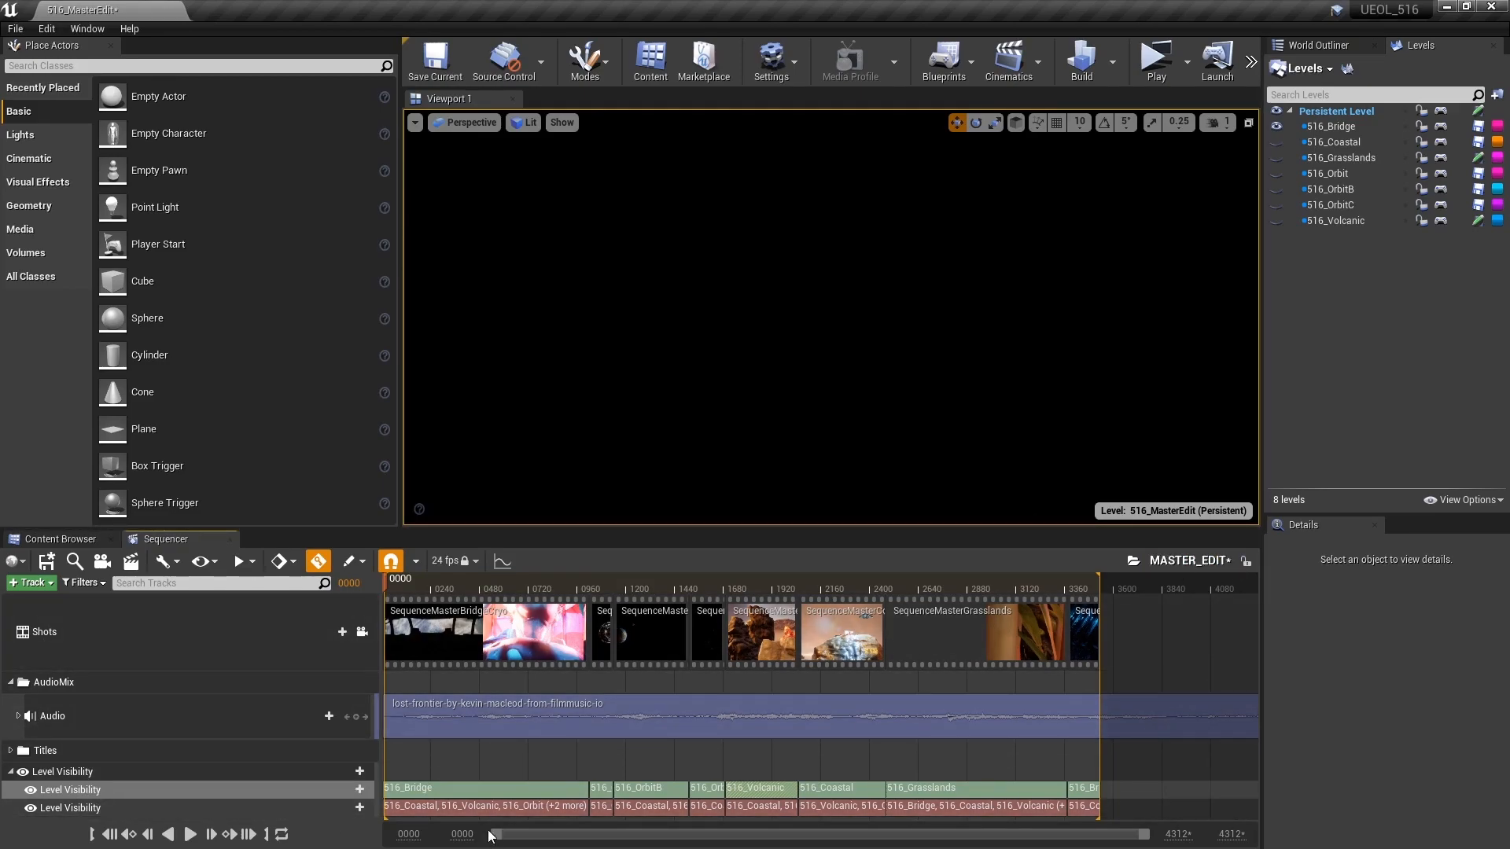
pyautogui.click(900, 584)
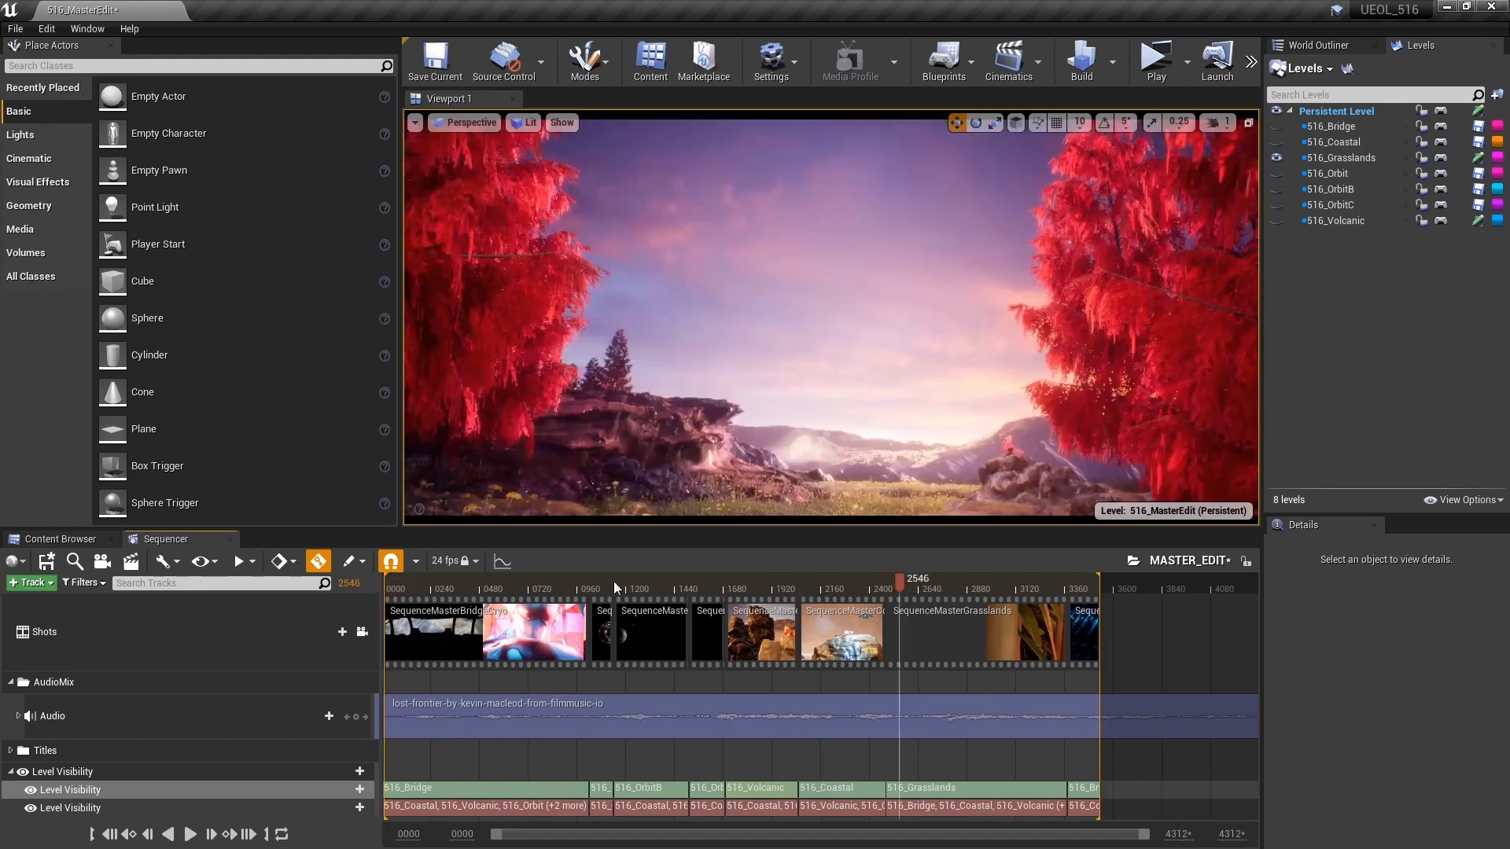
pyautogui.click(460, 583)
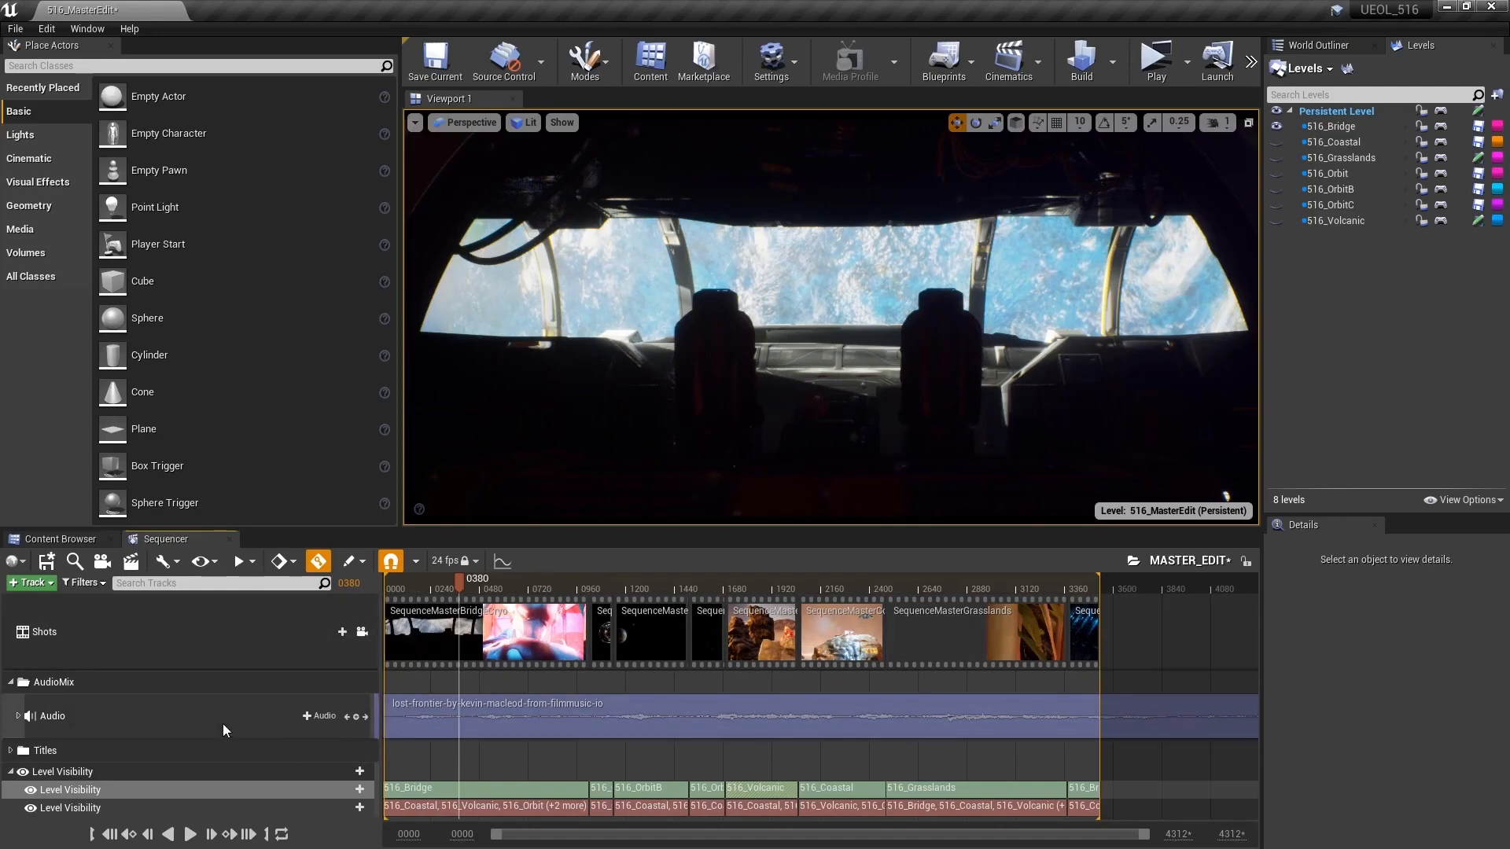
# Browse the available track types without adding one, and view the orbit and bridge shots at frames 1119, 288 and 1382.
pyautogui.click(31, 583)
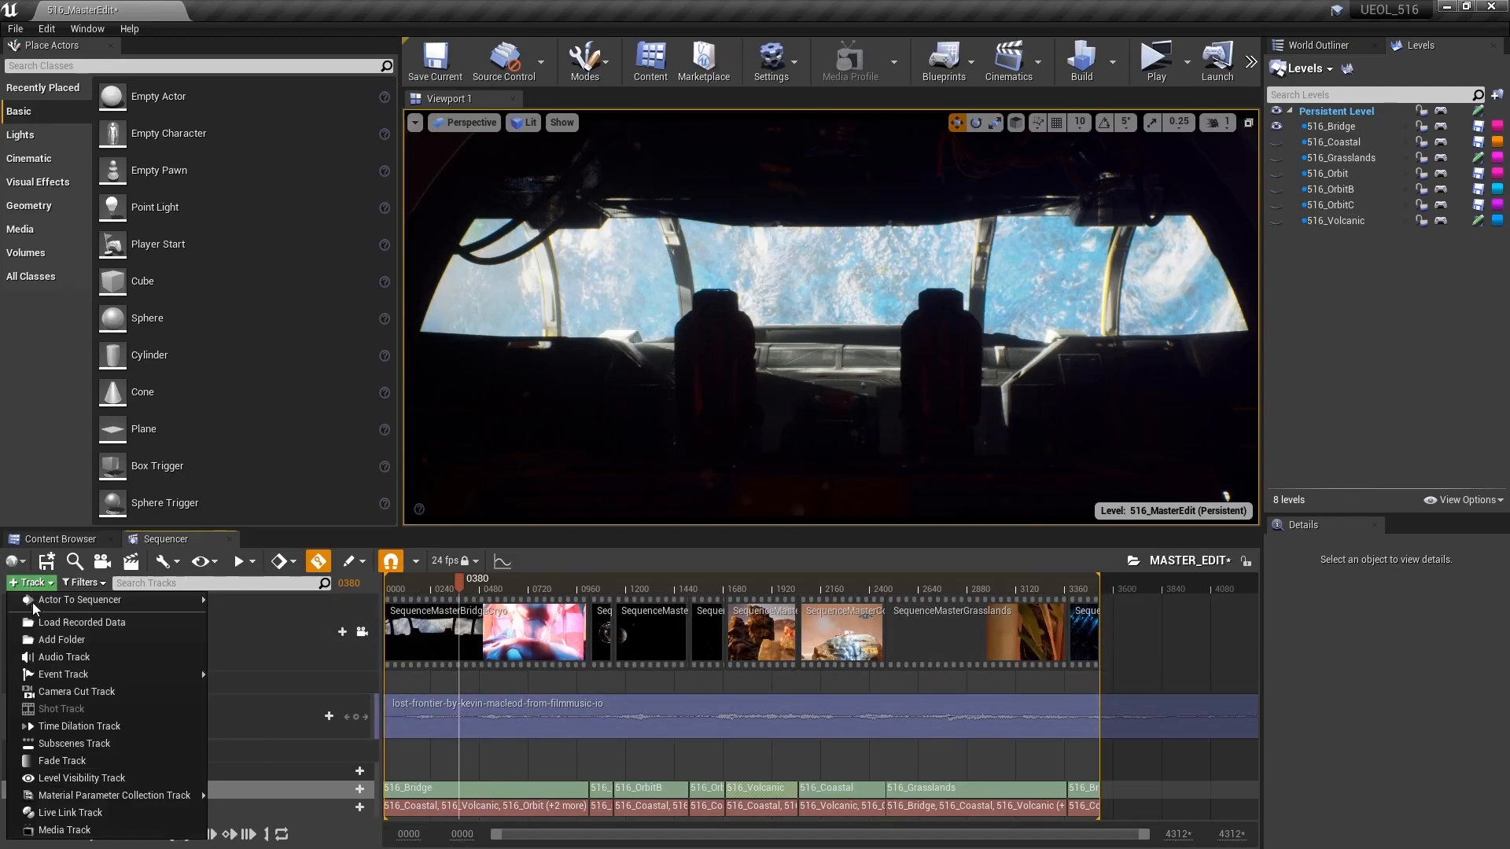
pyautogui.click(539, 711)
pyautogui.moveTo(458, 581); pyautogui.dragTo(724, 655)
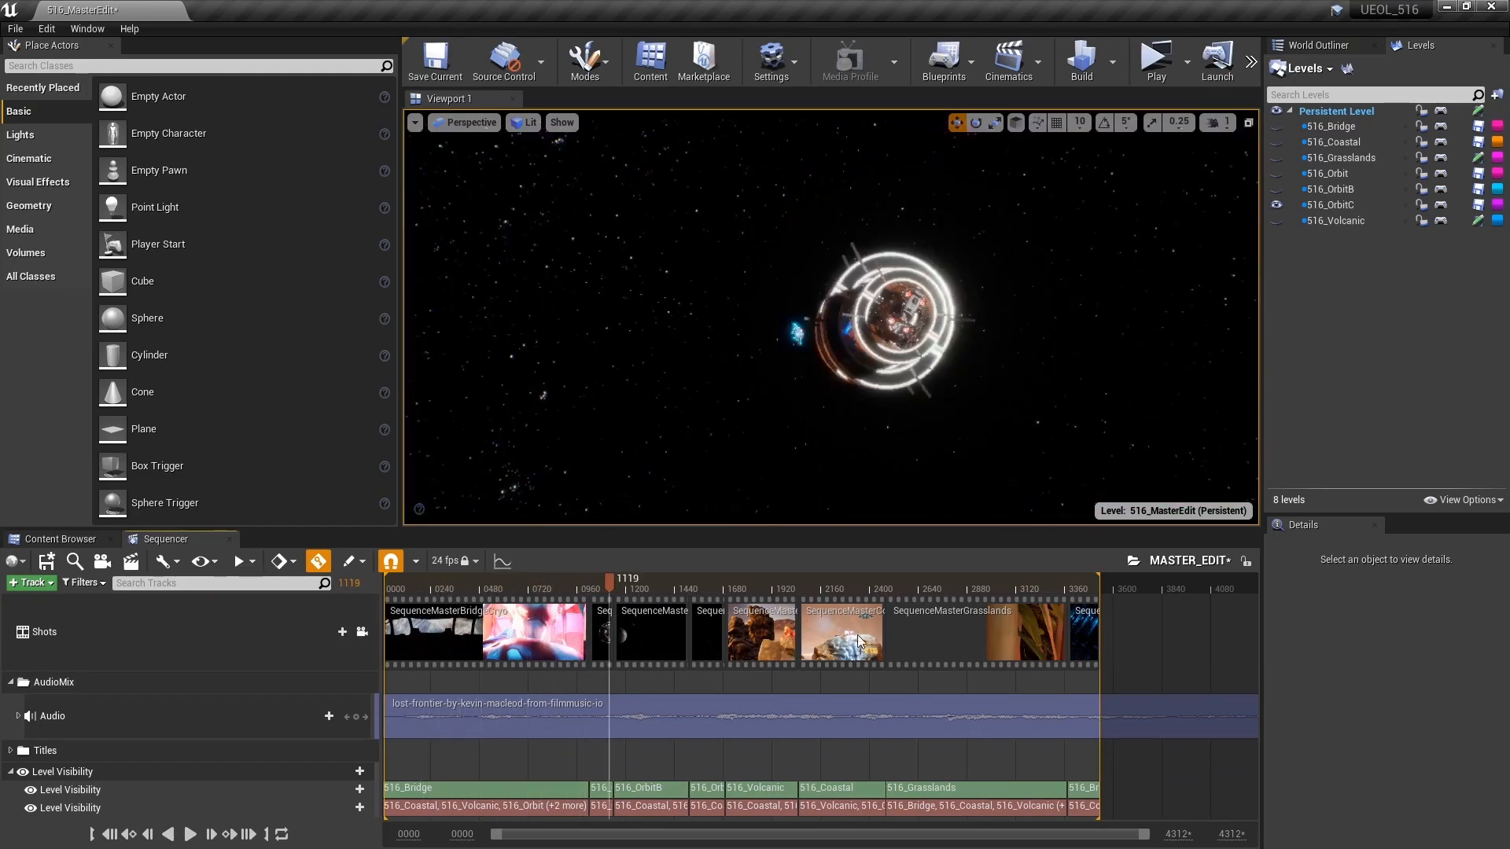
pyautogui.moveTo(979, 623); pyautogui.dragTo(709, 606)
pyautogui.moveTo(525, 620); pyautogui.dragTo(441, 616)
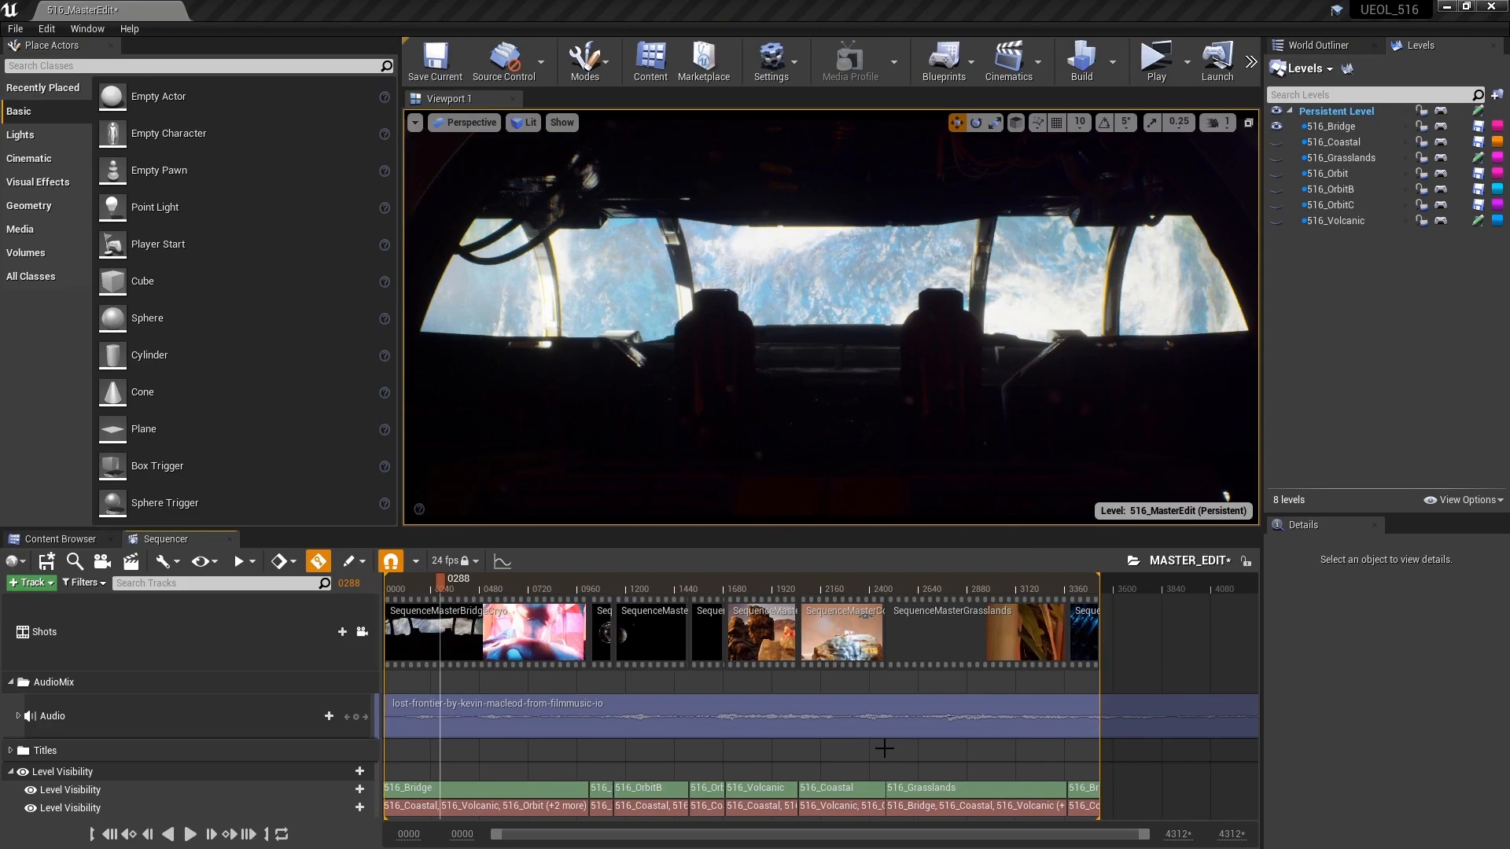
pyautogui.click(918, 588)
pyautogui.moveTo(918, 590); pyautogui.dragTo(663, 634)
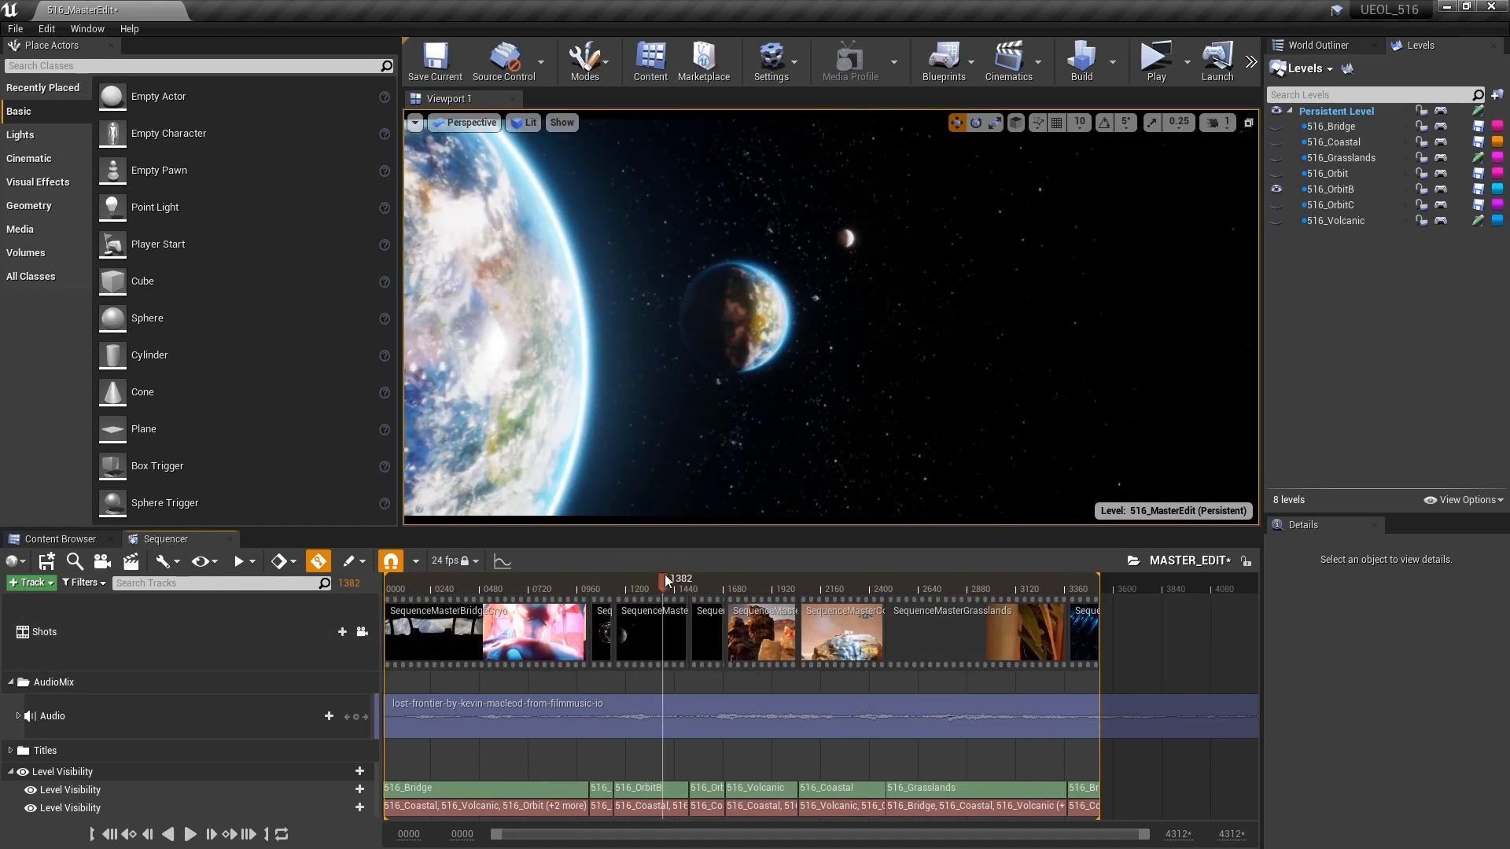
# Play the master edit from its start and stop at frame 352.
pyautogui.moveTo(666, 580); pyautogui.dragTo(619, 582)
pyautogui.press('Up')
pyautogui.press('space')
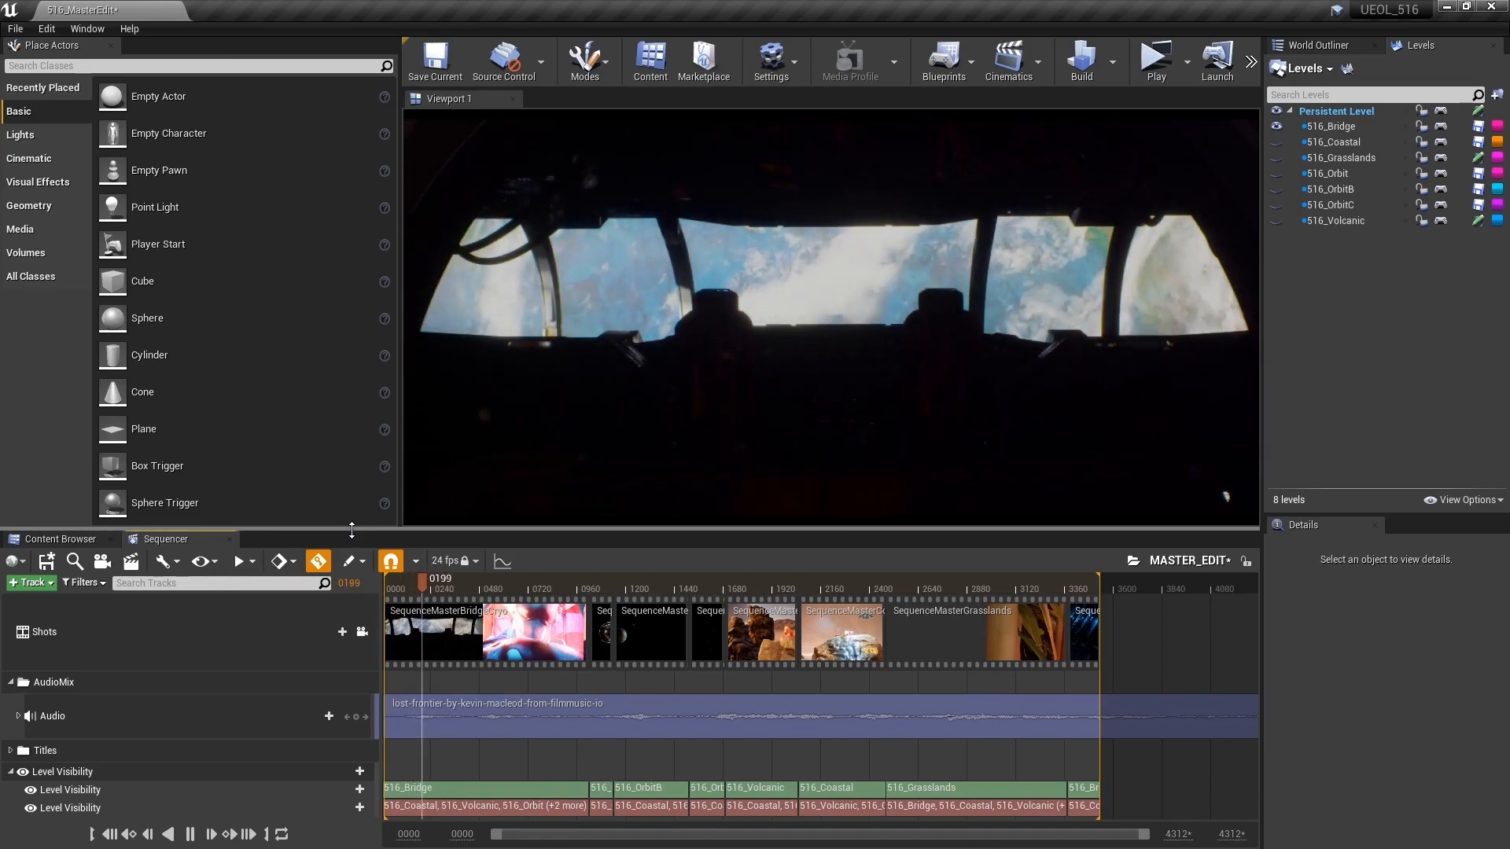
pyautogui.click(190, 833)
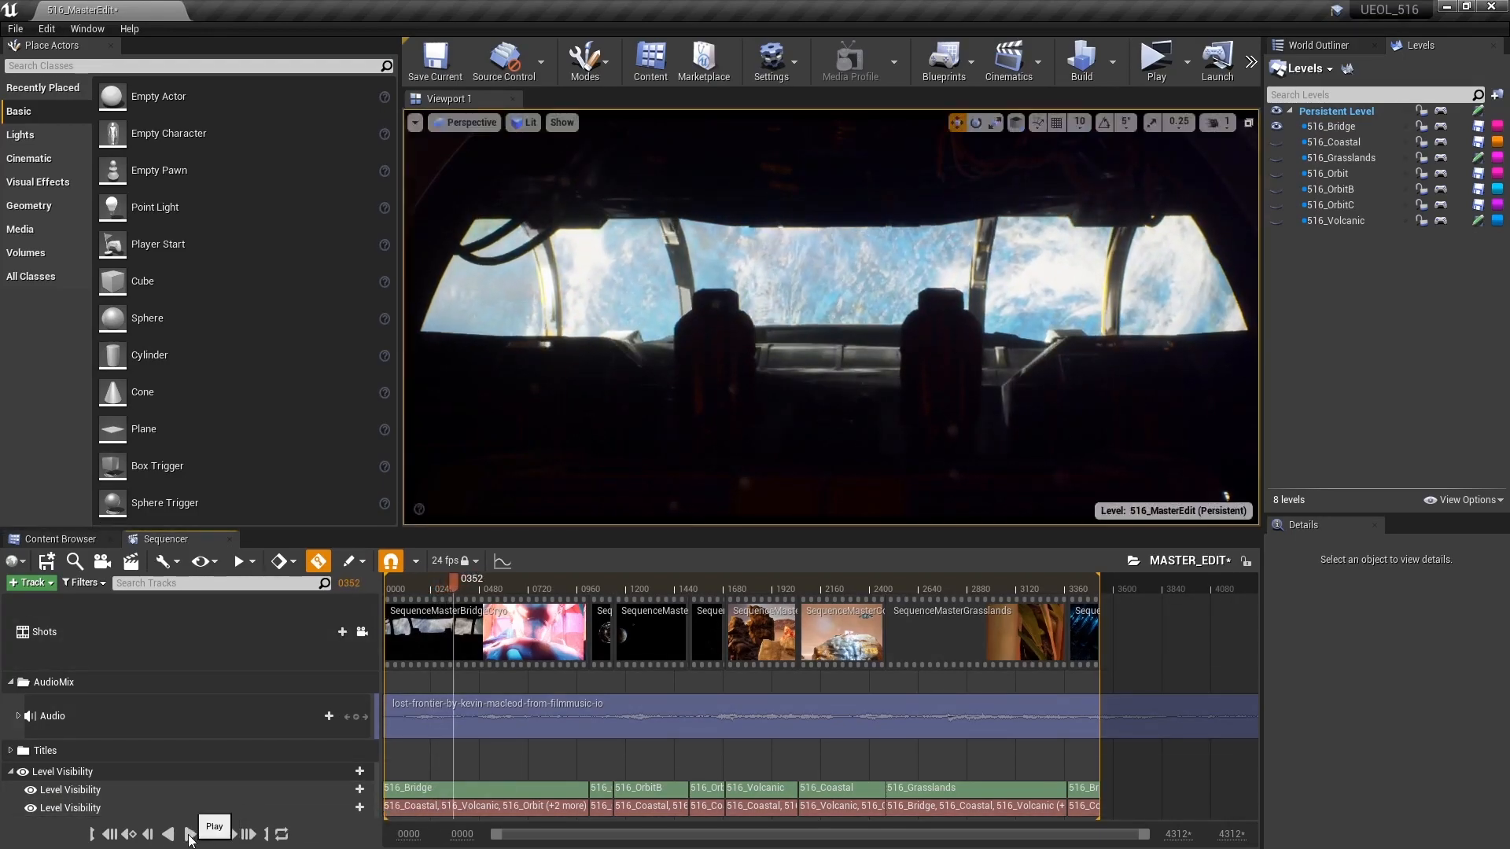
# Add an audio track to the master edit and rename it SFX.
pyautogui.click(31, 583)
pyautogui.click(69, 659)
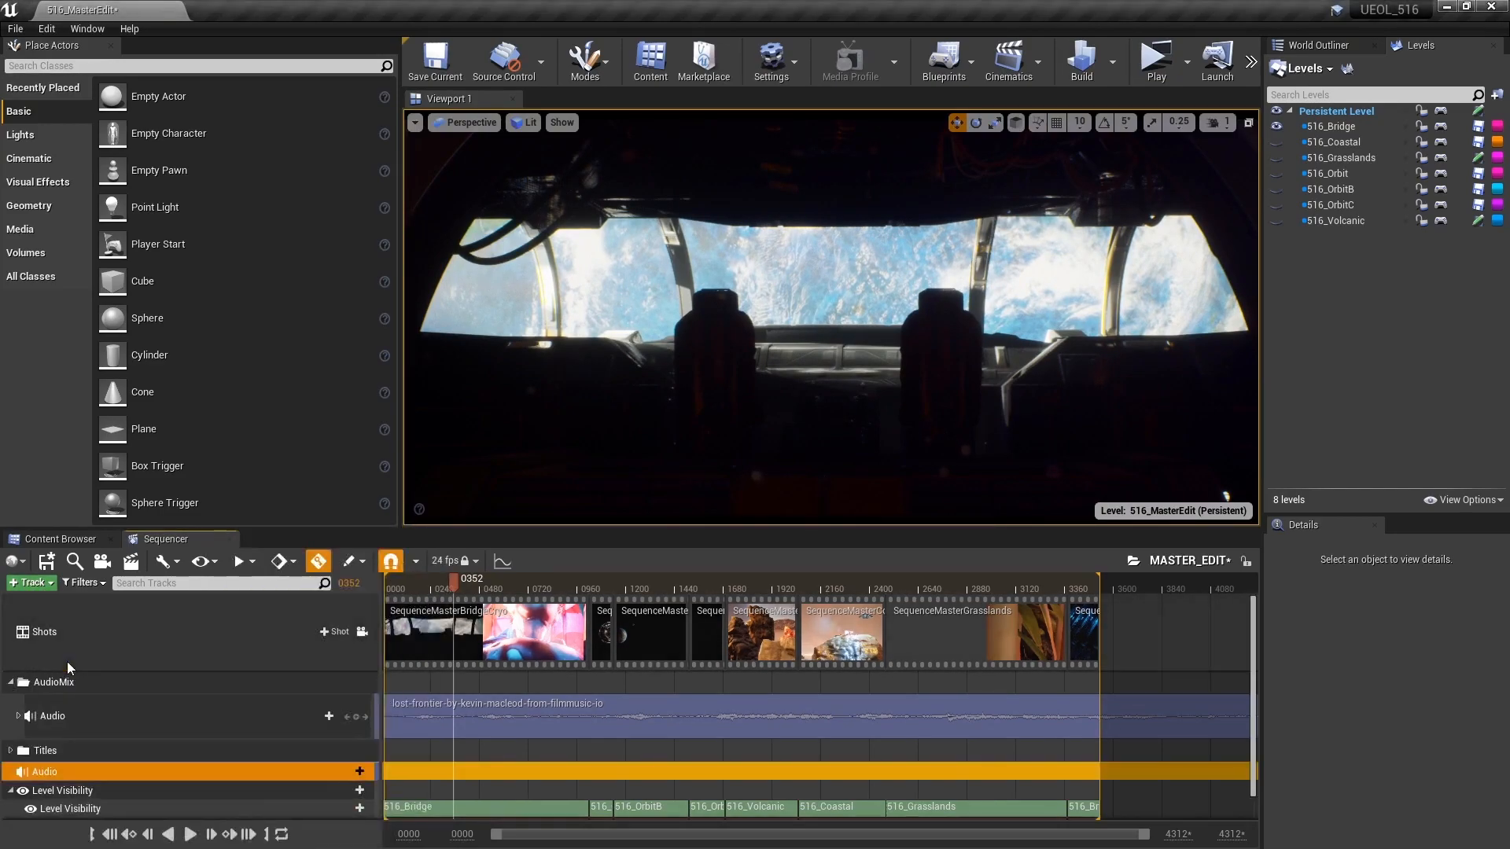
pyautogui.rightClick(41, 771)
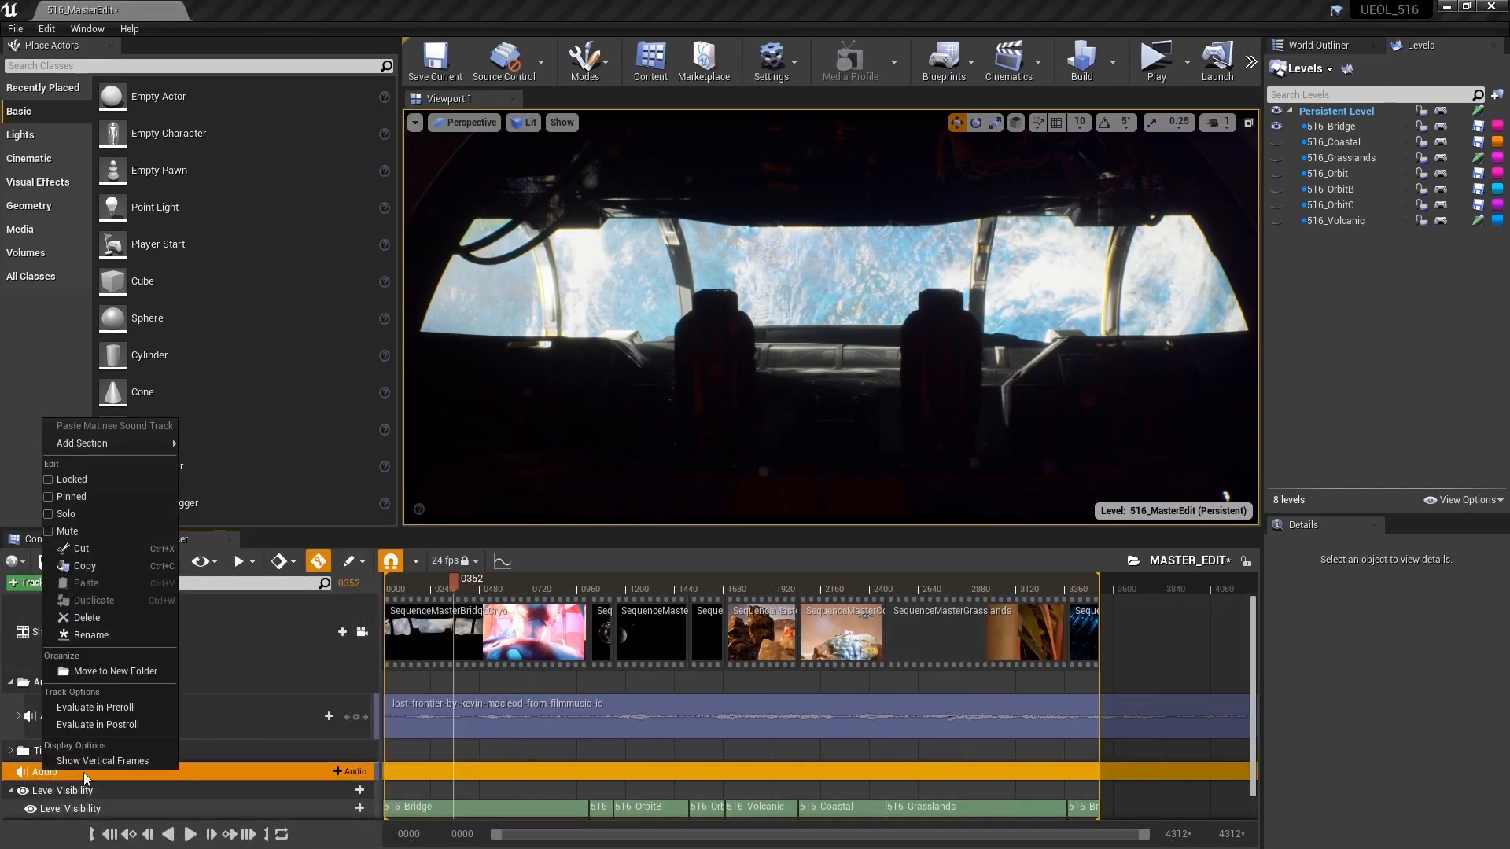
pyautogui.click(100, 636)
pyautogui.write('SFX')
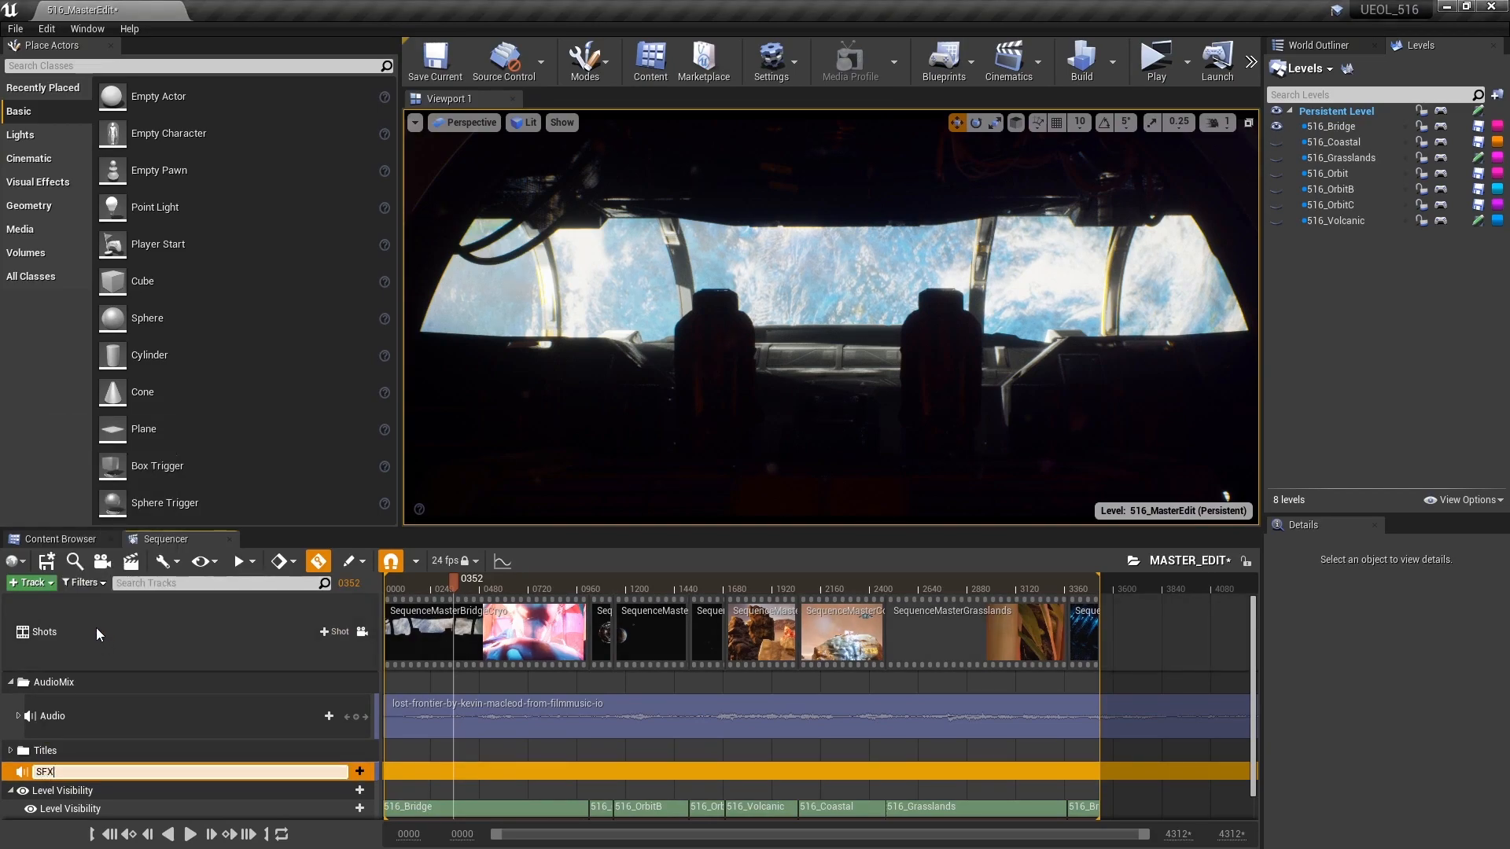
pyautogui.click(118, 752)
# Move the playhead to frame 17 and save both MASTER_EDIT and Grasslands_shot4.
pyautogui.scroll(-1, 448, 764)
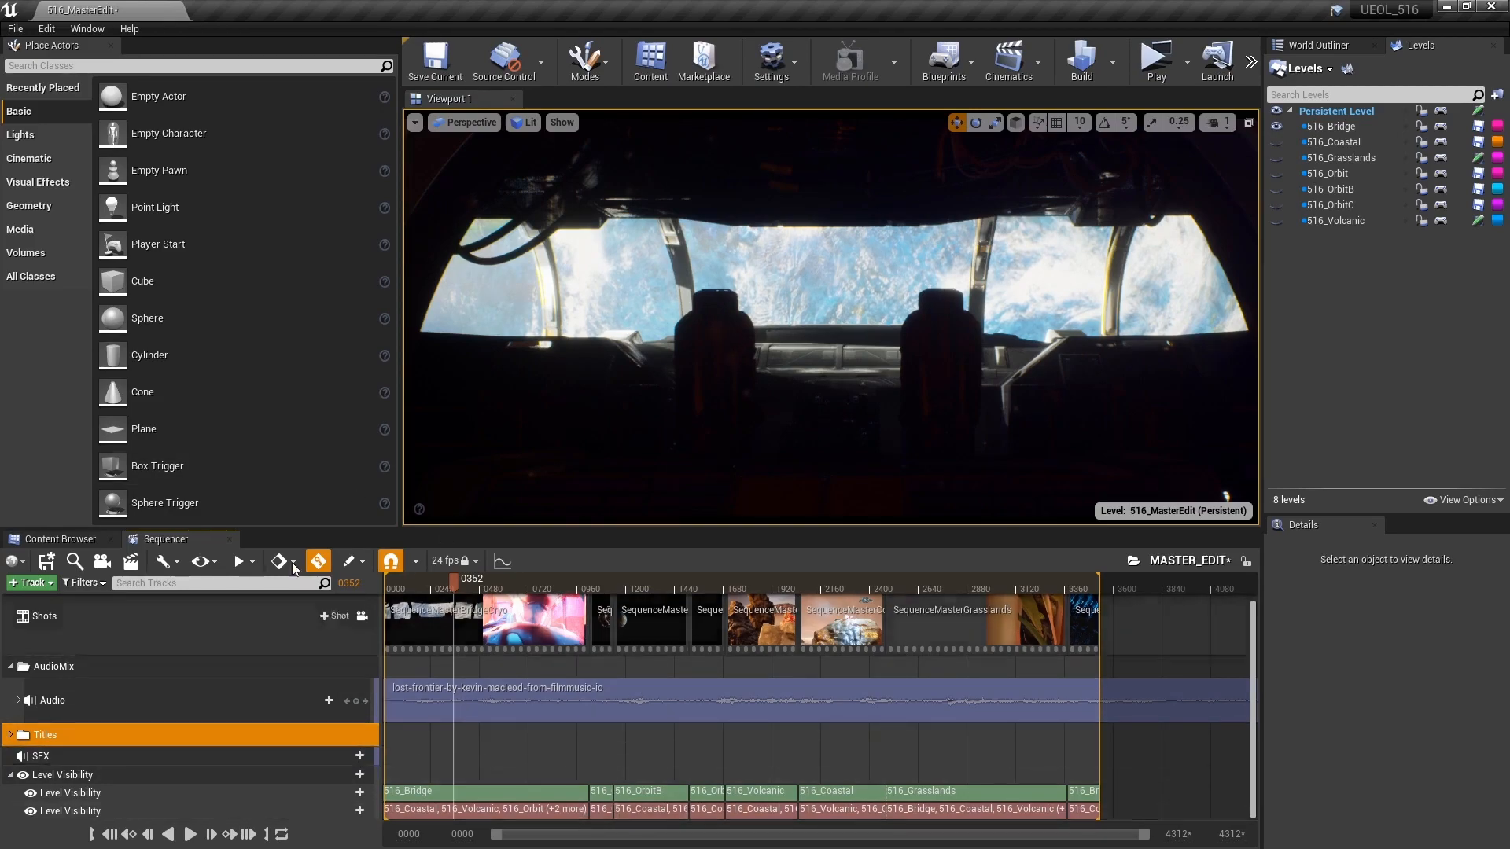
pyautogui.click(392, 590)
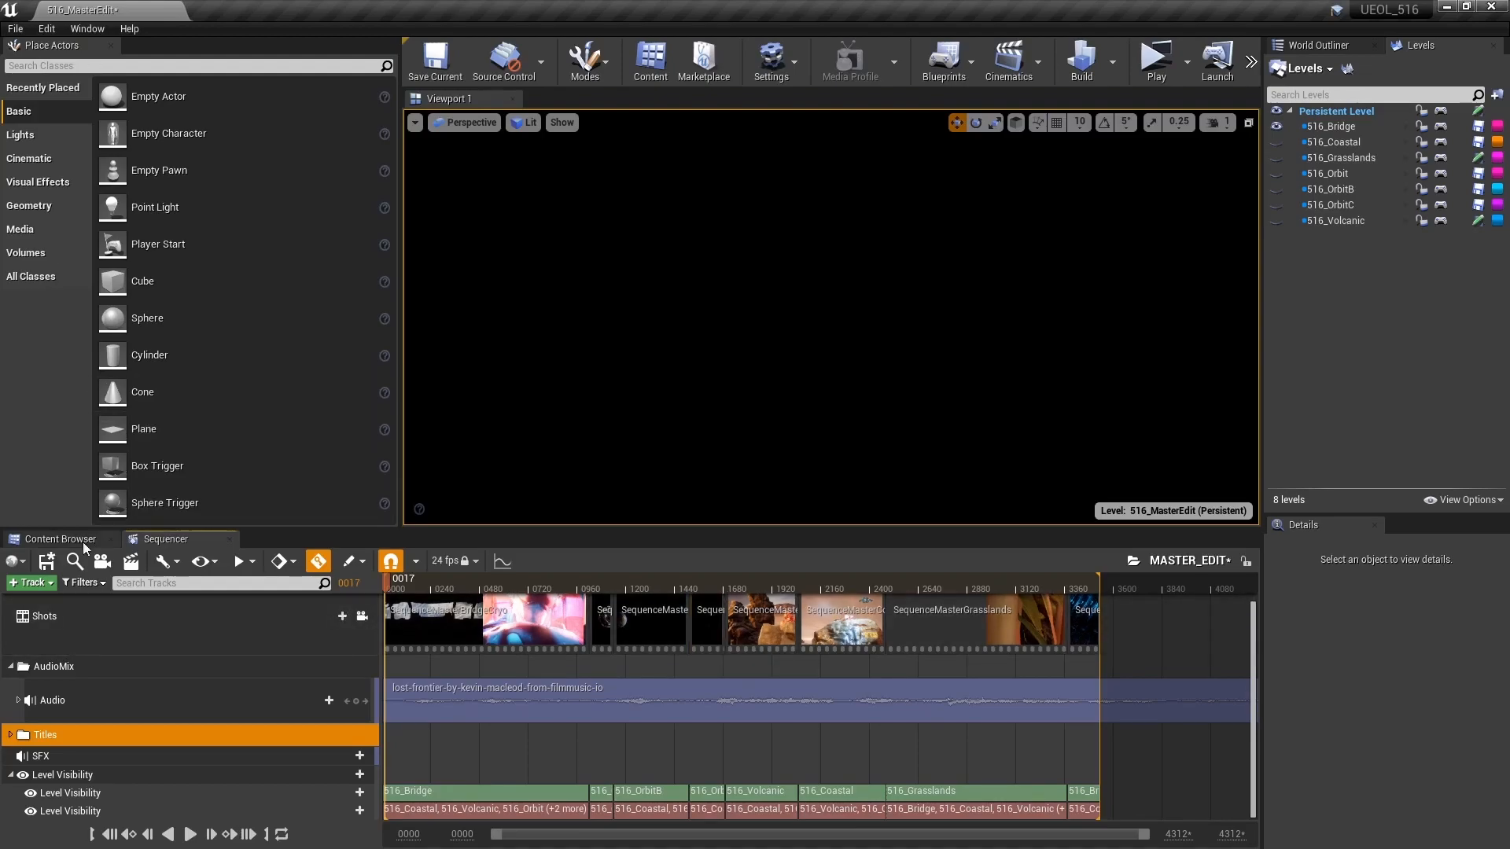
pyautogui.click(46, 561)
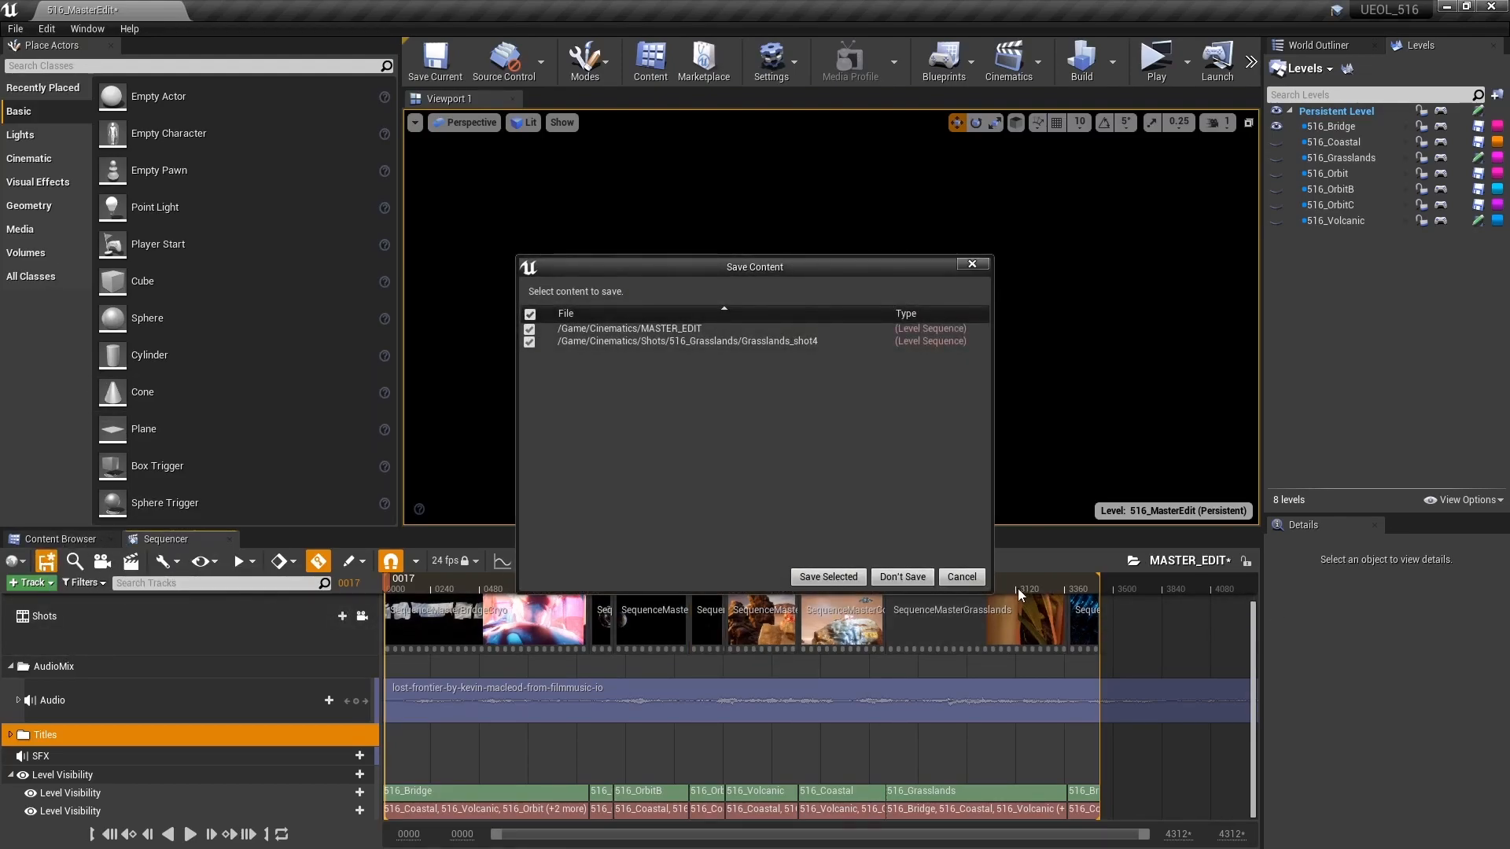
pyautogui.click(829, 577)
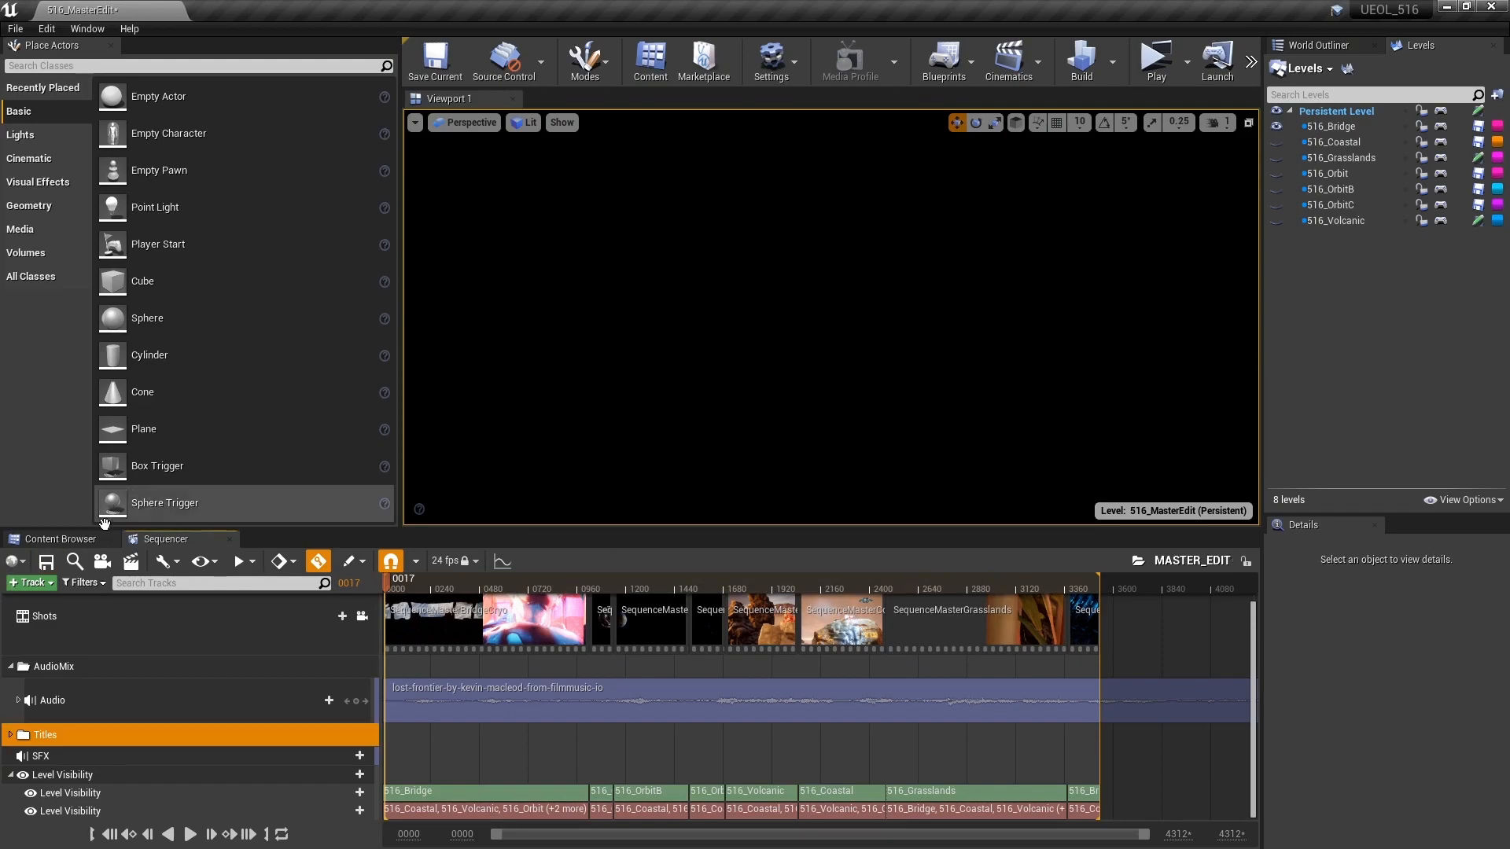
# Open the SFX content folder and dock the Content Browser alongside Details so the sounds stay visible with Sequencer.
pyautogui.click(86, 544)
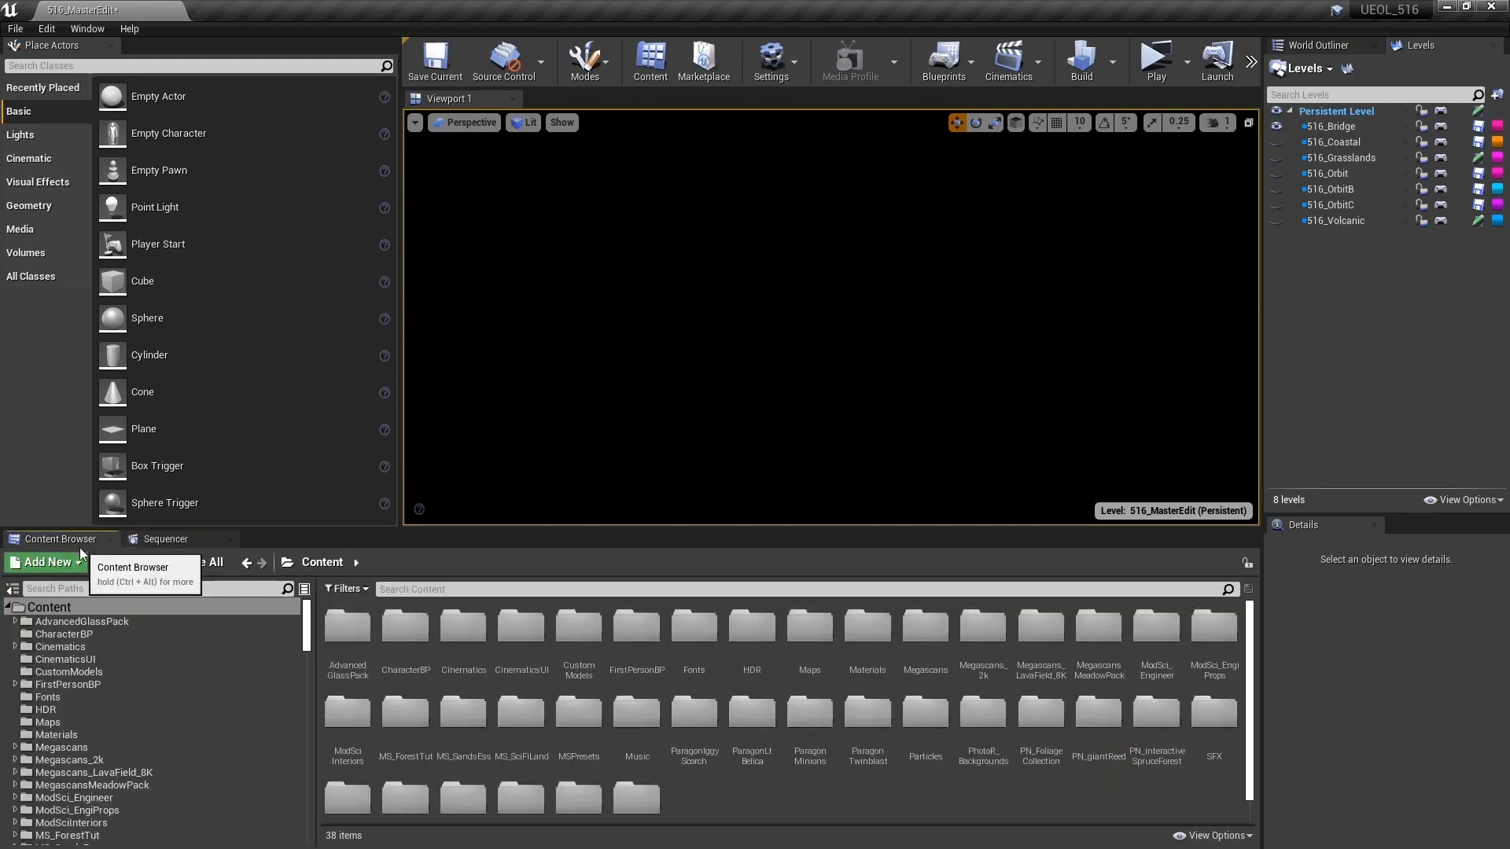
pyautogui.doubleClick(1204, 721)
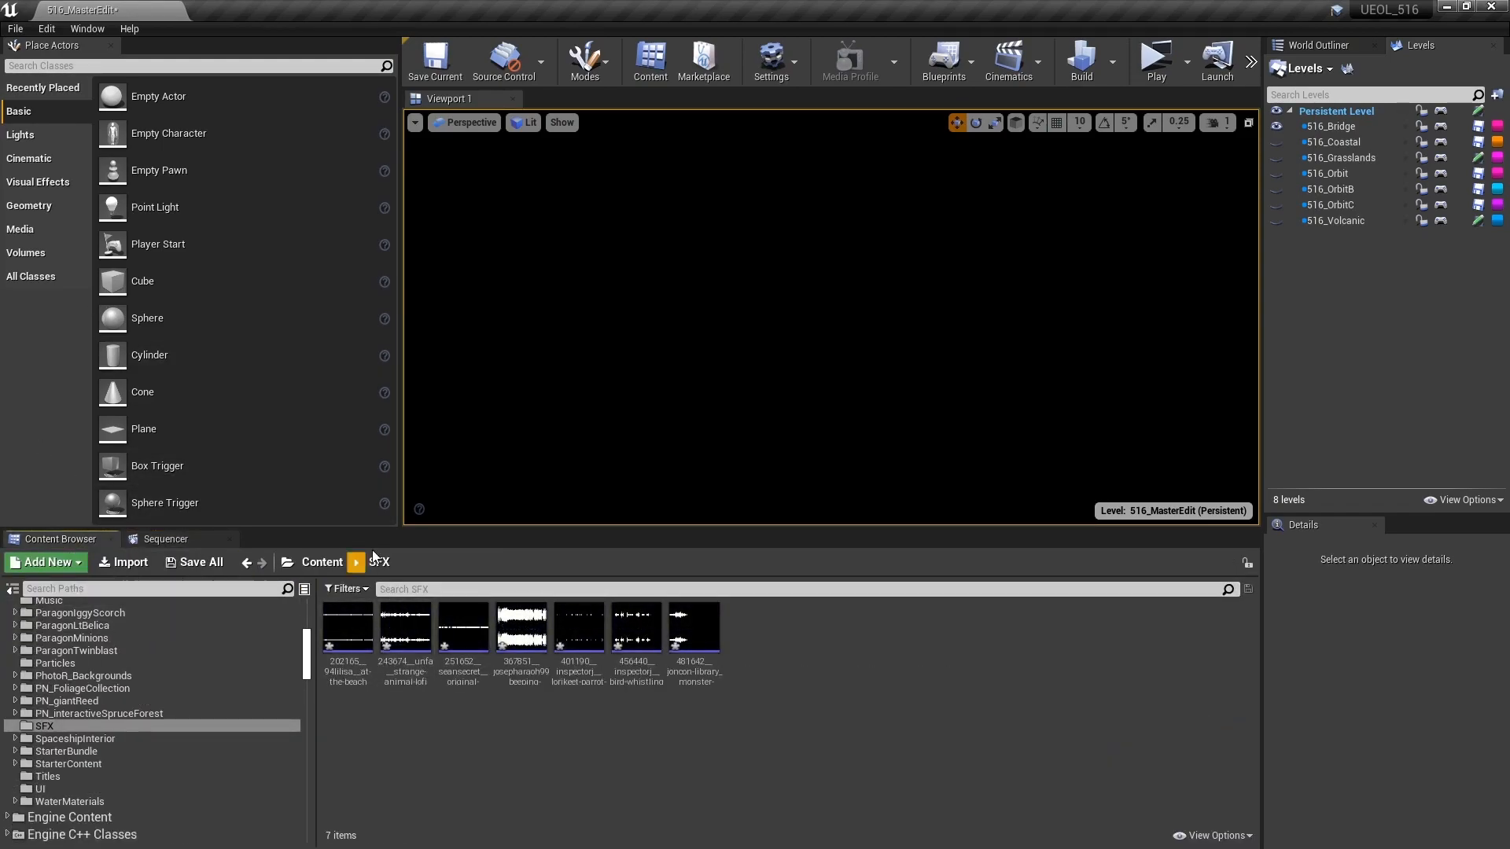
pyautogui.moveTo(50, 538); pyautogui.dragTo(1409, 530)
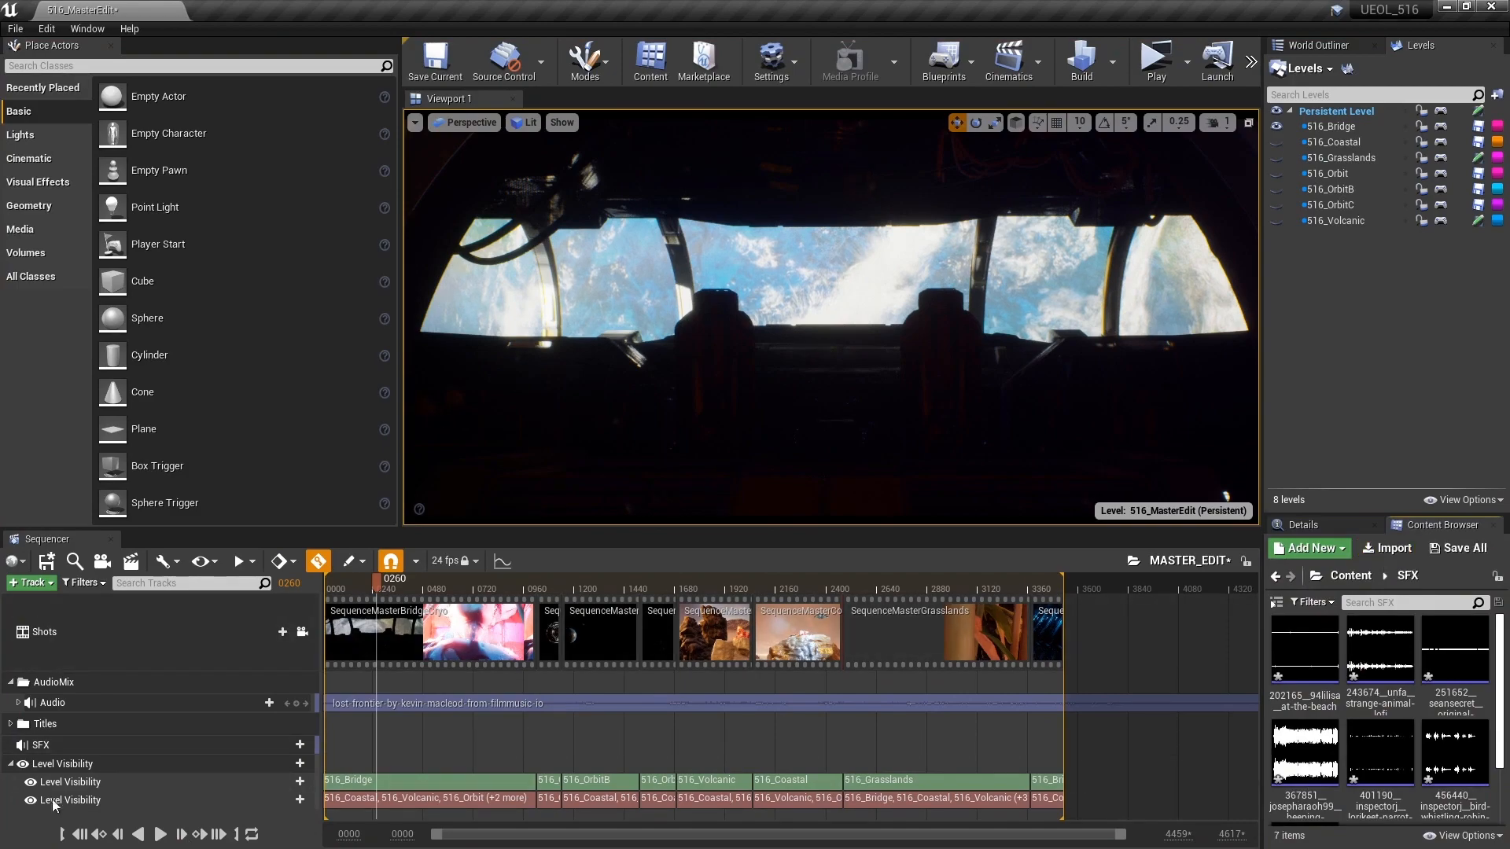
# Add the original-ambience sound to the SFX track, starting at frame 0 and extended to the end of the 516_Bridge section.
pyautogui.click(149, 737)
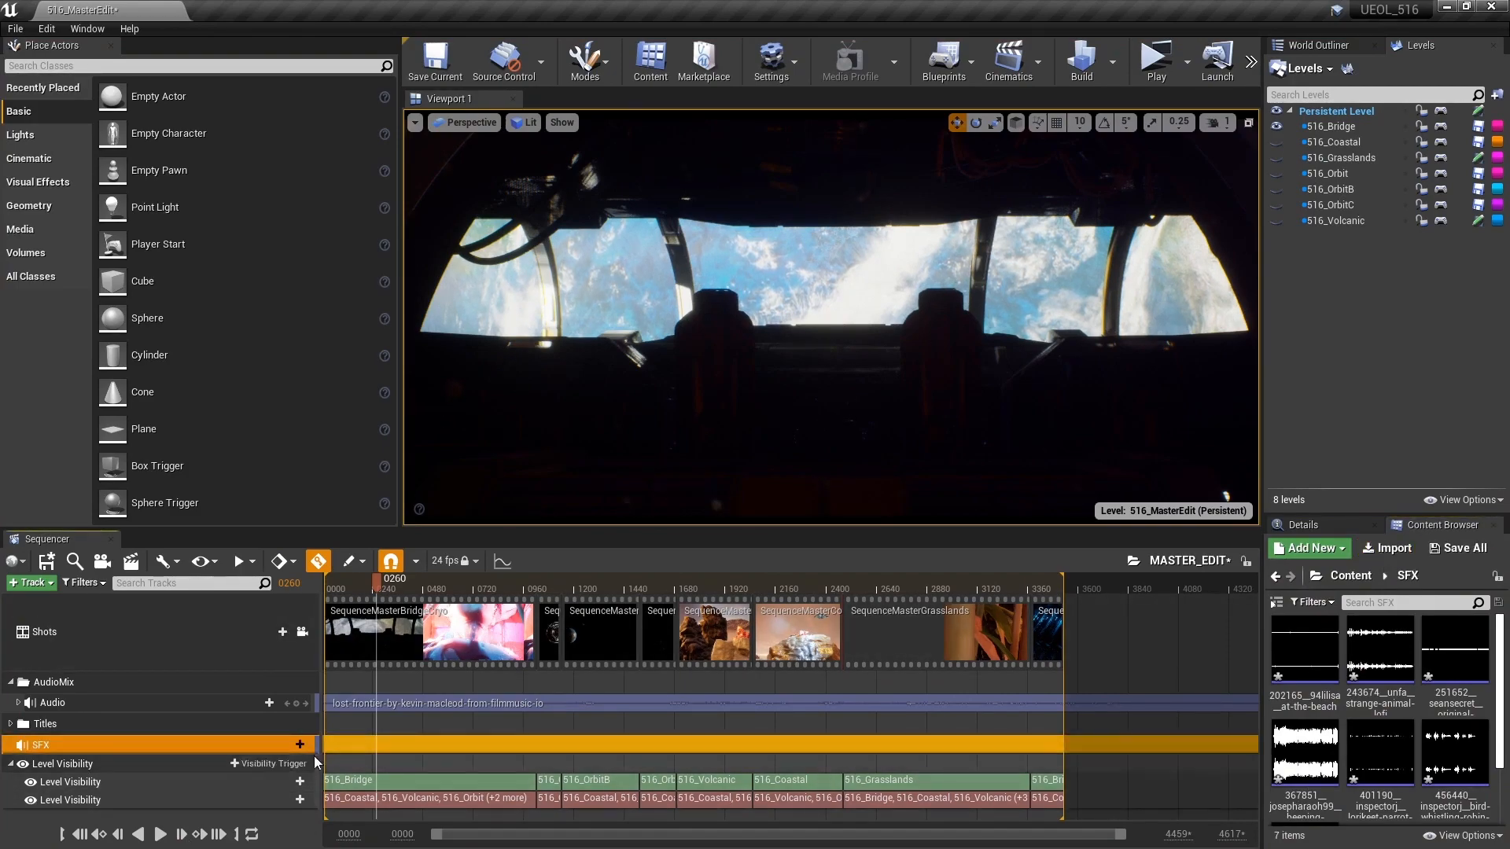
pyautogui.click(289, 745)
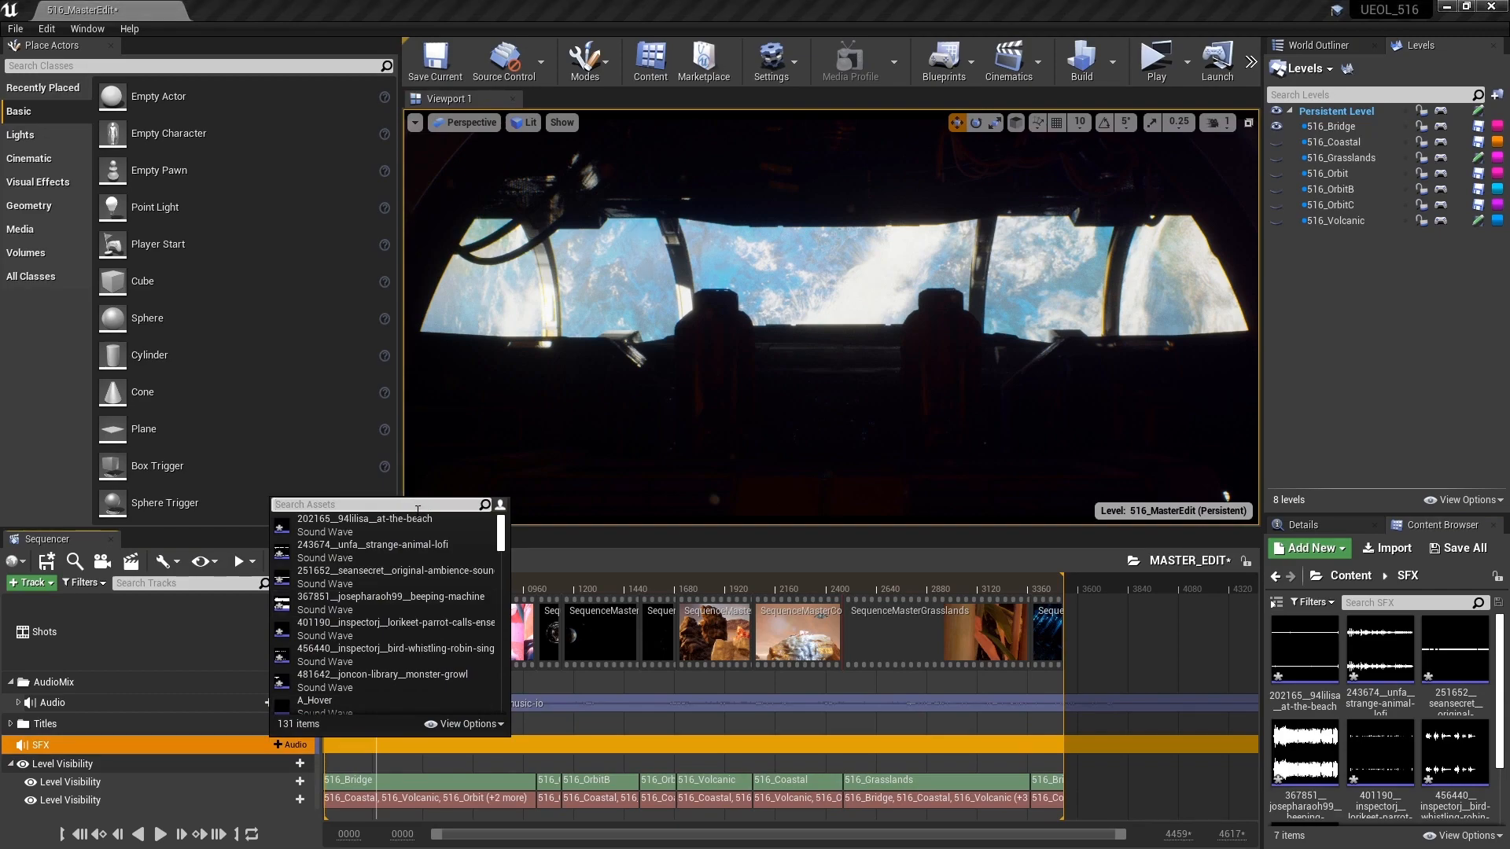
pyautogui.click(427, 578)
pyautogui.moveTo(420, 760); pyautogui.dragTo(360, 753)
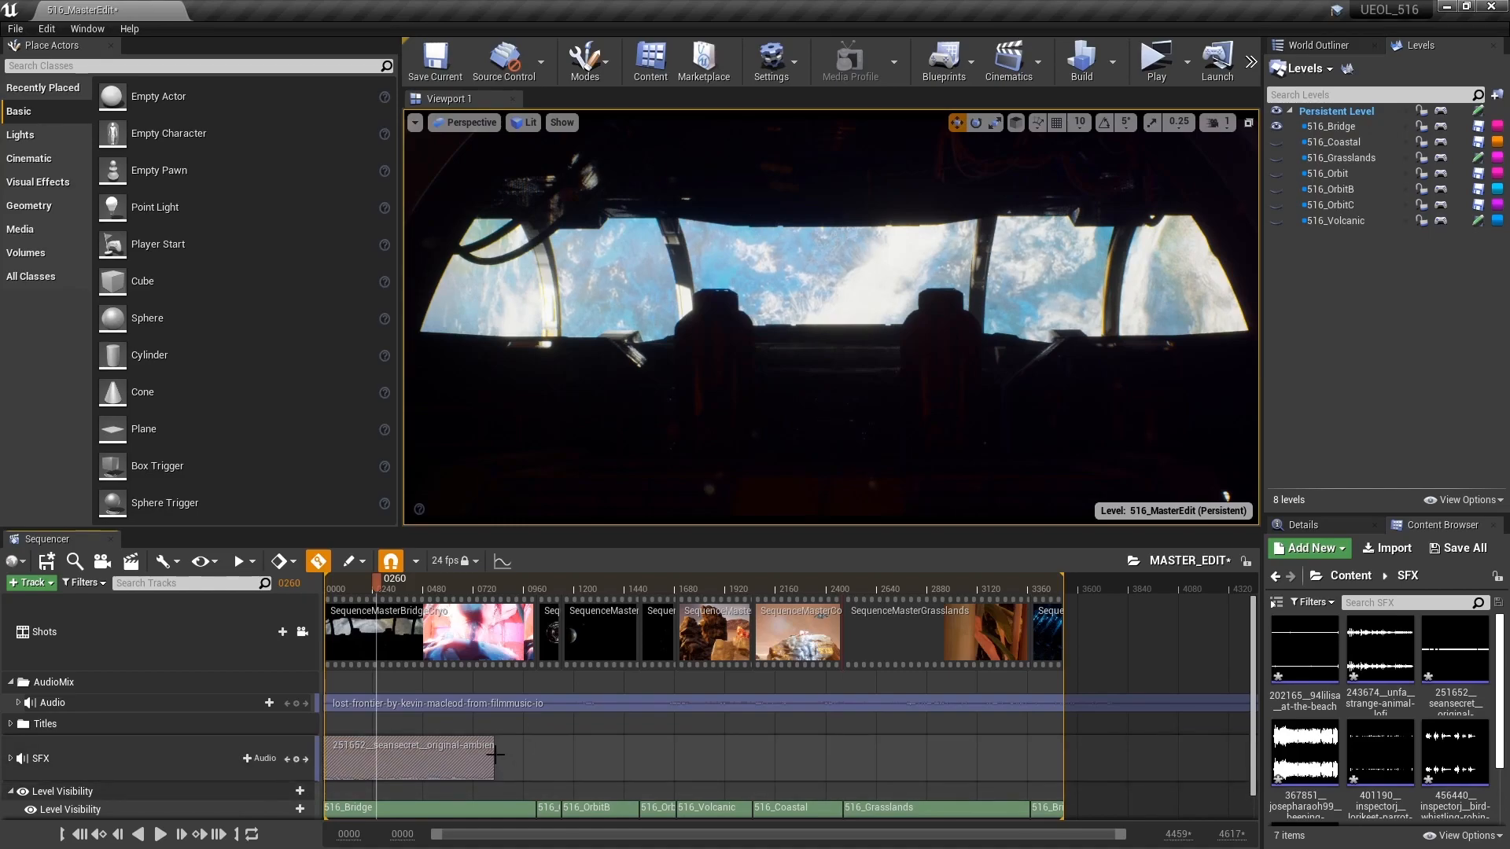
pyautogui.moveTo(495, 757); pyautogui.dragTo(536, 759)
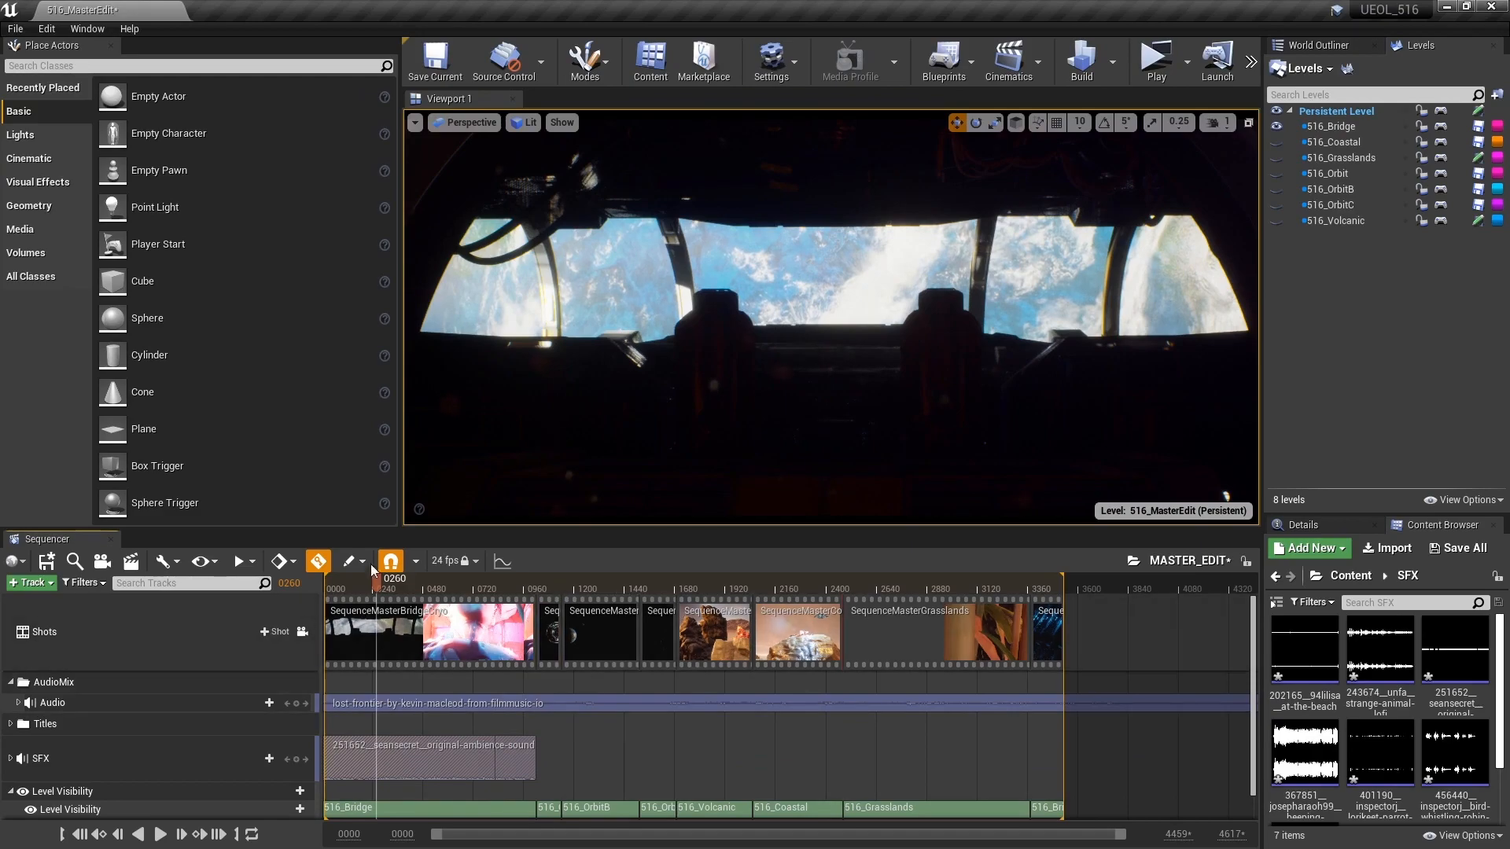
# Play the opening with the ambience sound from the start and stop at frame 132.
pyautogui.moveTo(377, 581); pyautogui.dragTo(58, 634)
pyautogui.press('space')
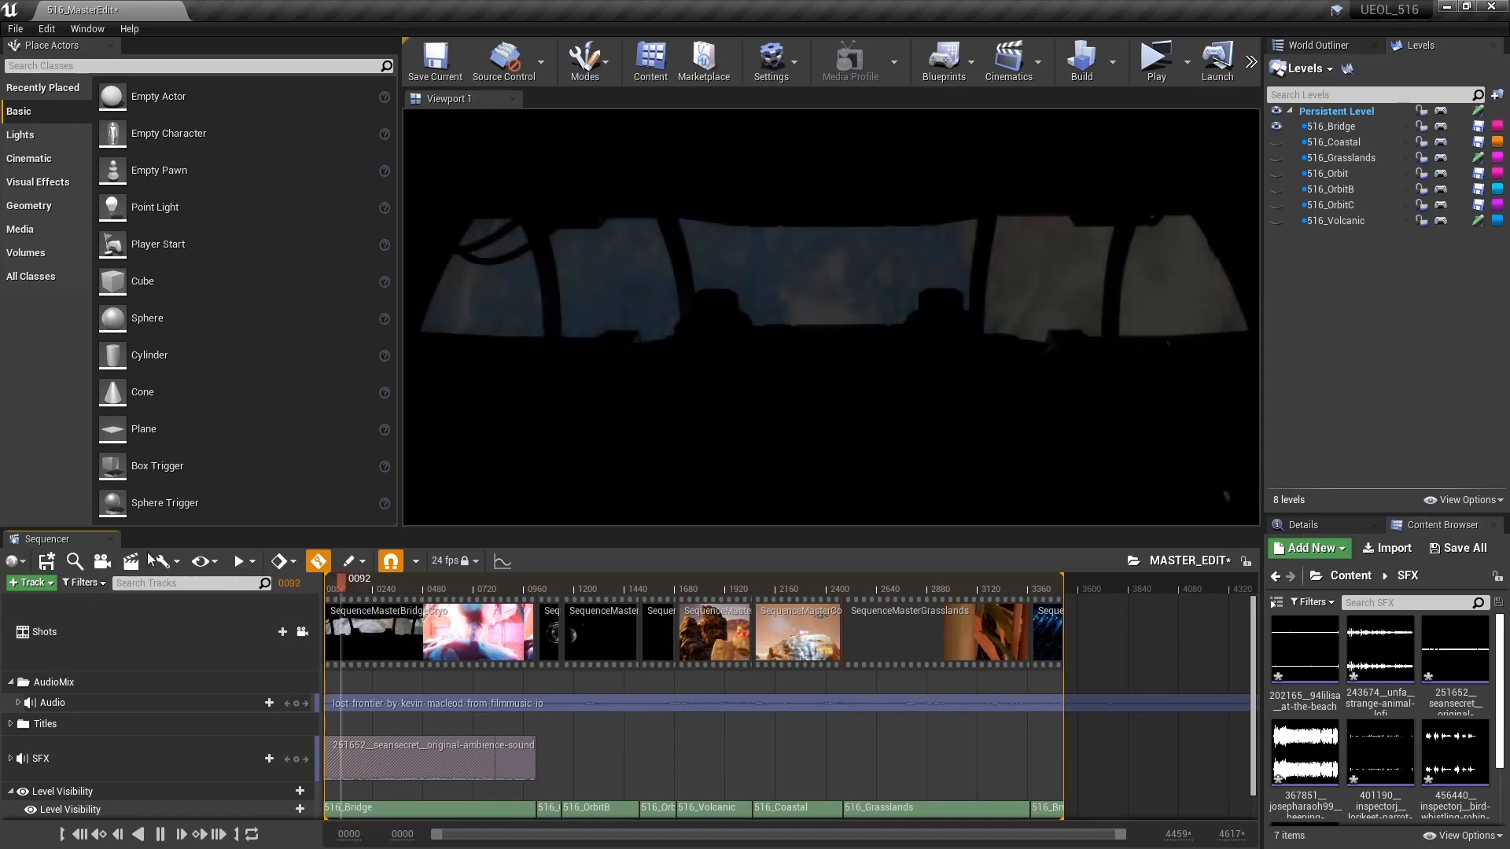
pyautogui.press('space')
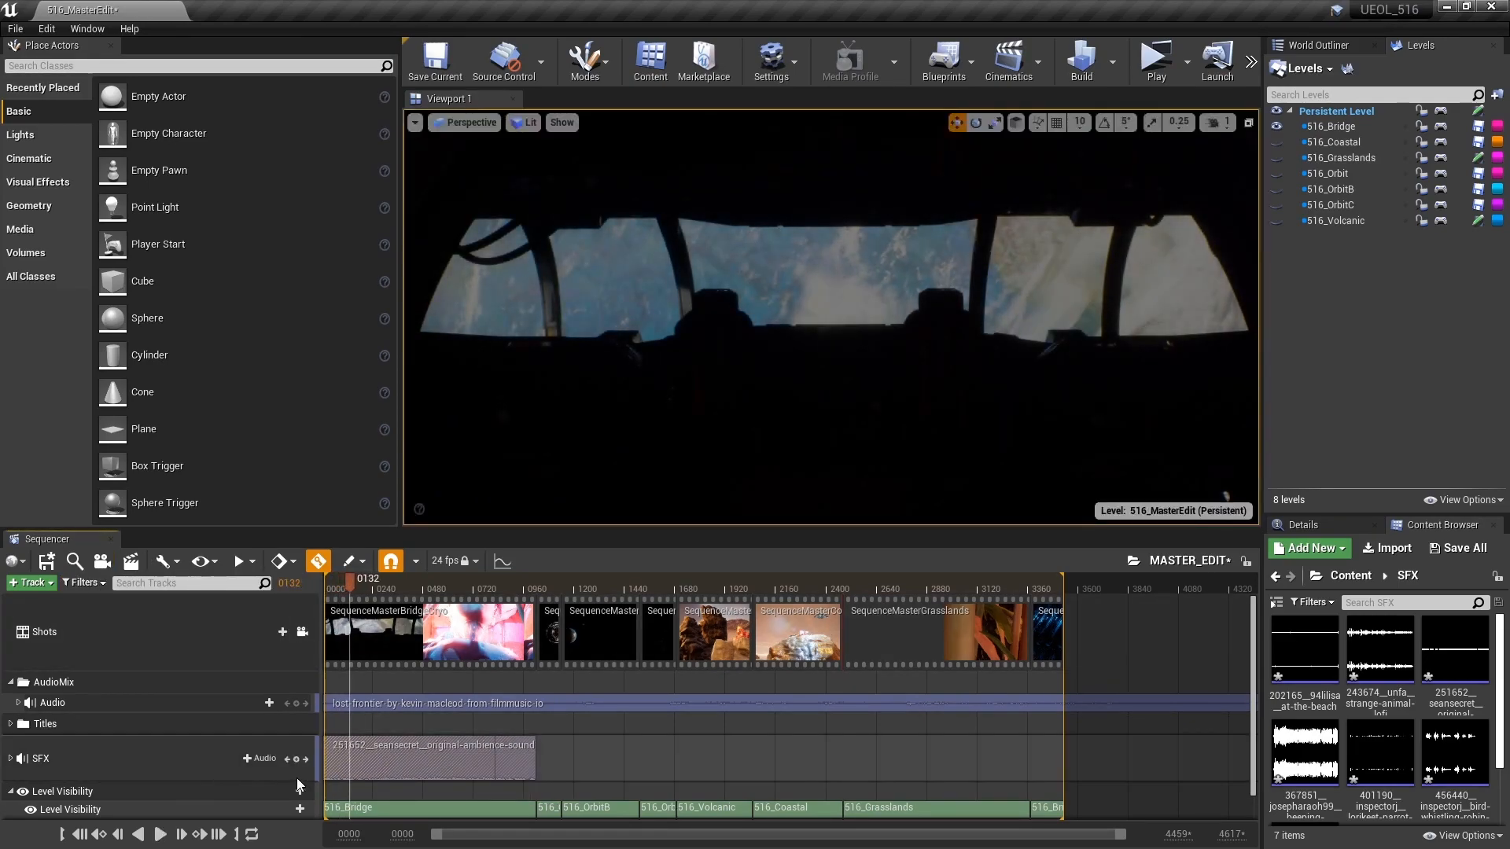
# Fade in the SFX ambience from volume 0.0 at frame 0 to 1.0 at frame 132, and play back the opening.
pyautogui.click(295, 760)
pyautogui.scroll(-1, 5, 741)
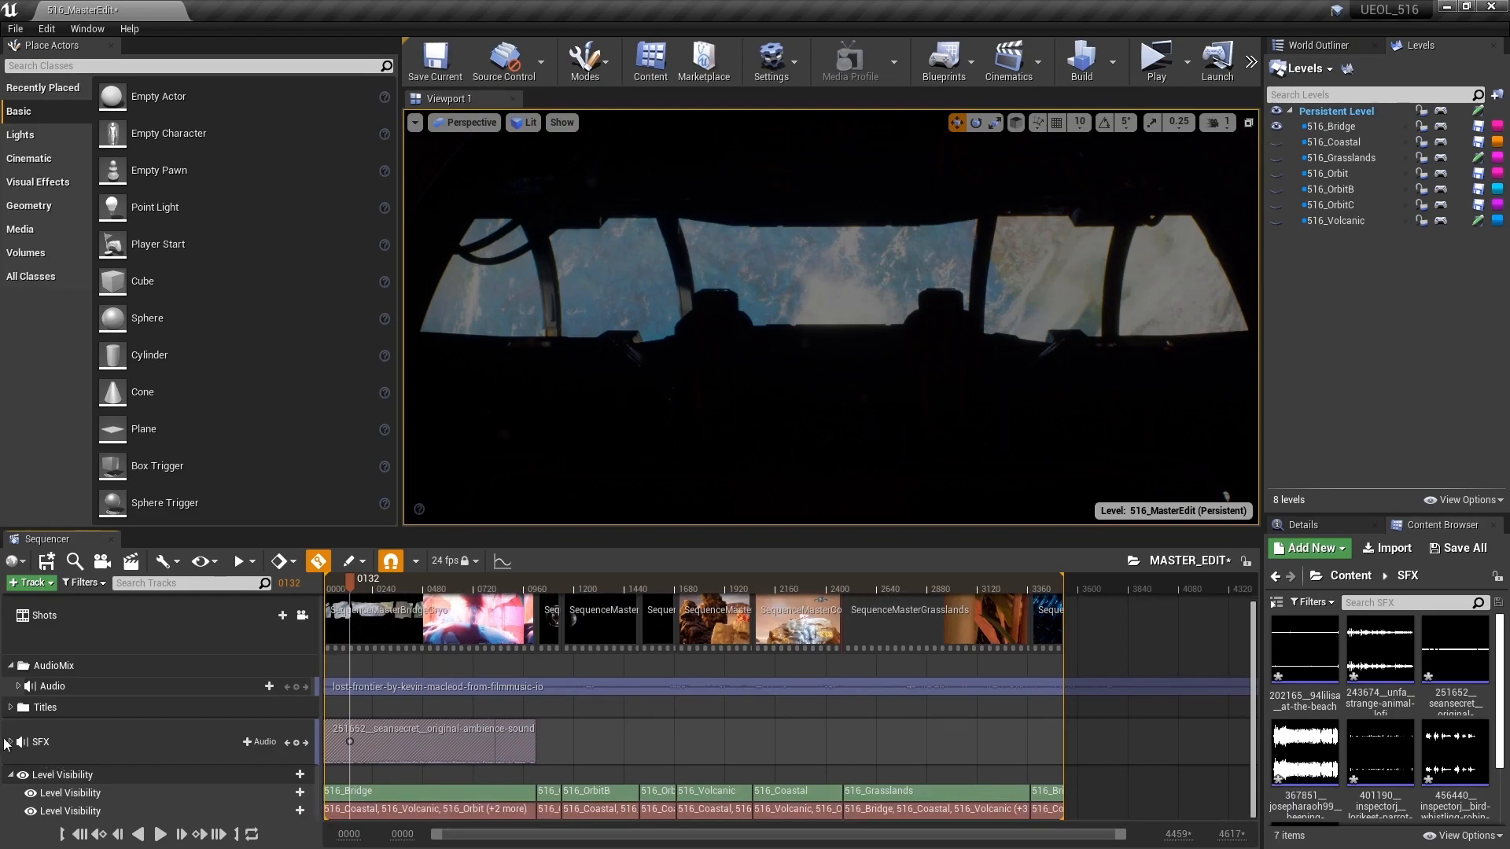
pyautogui.click(10, 742)
pyautogui.scroll(-2, 47, 750)
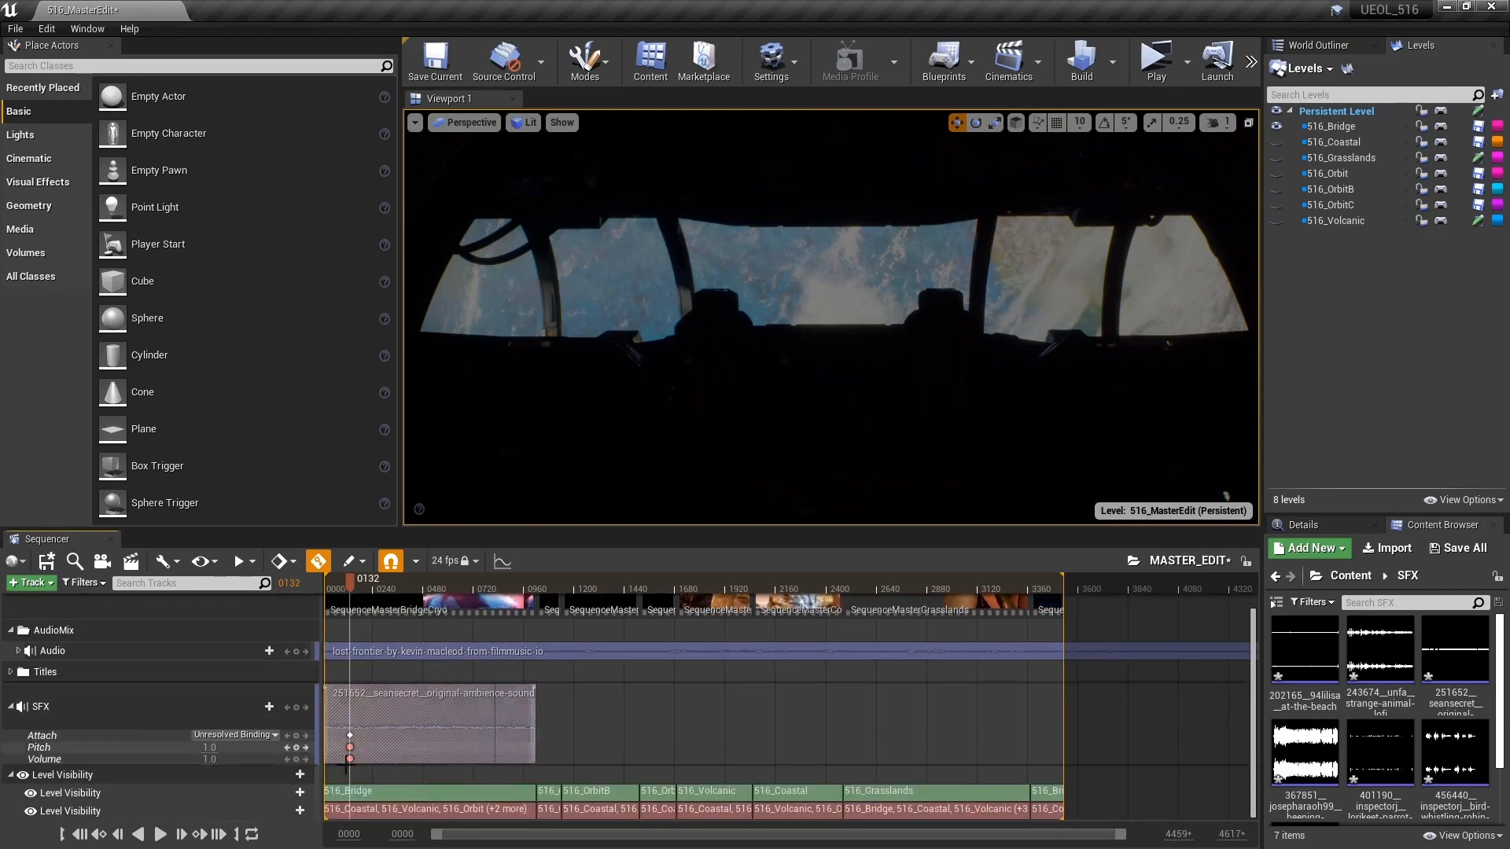
pyautogui.moveTo(345, 582); pyautogui.dragTo(318, 588)
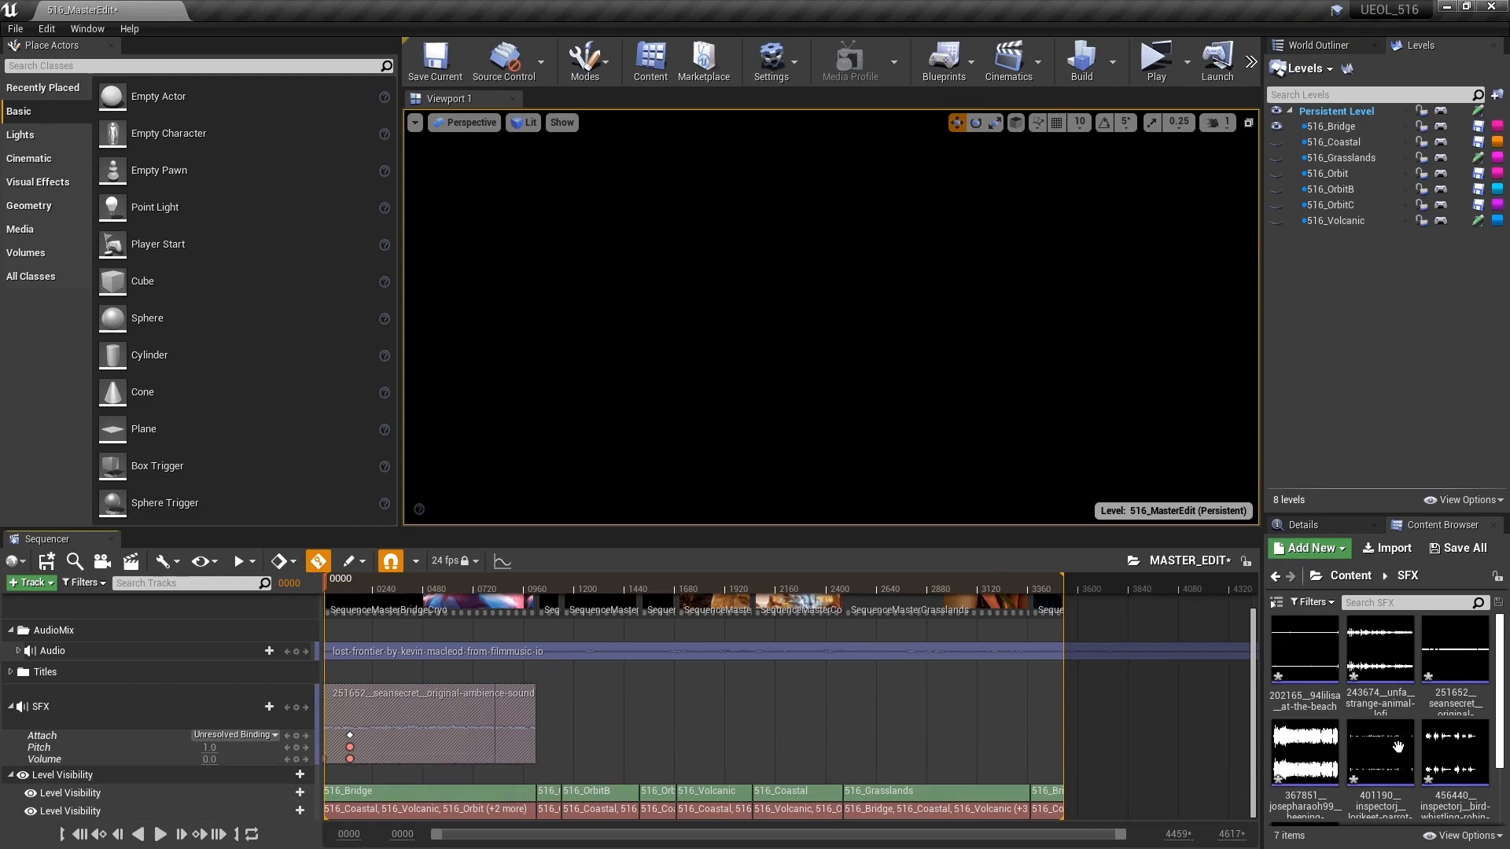
pyautogui.press('space')
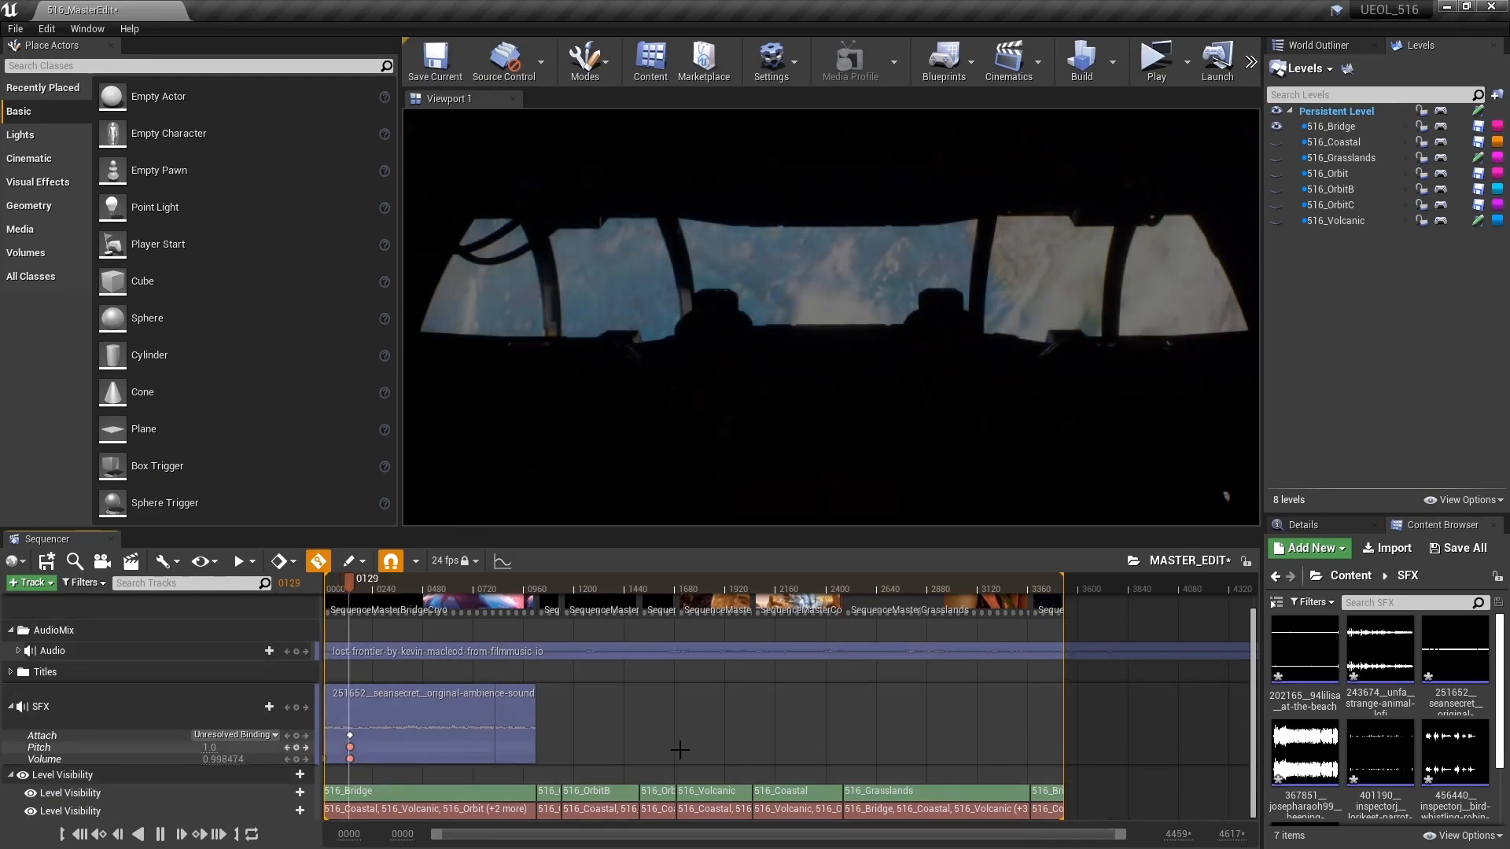
pyautogui.press('space')
# Examine the nested Bridge_01 shot inside SequenceMasterBridgeCryo, viewing its tracks at frame 585, and return to MASTER_EDIT.
pyautogui.scroll(2, 675, 749)
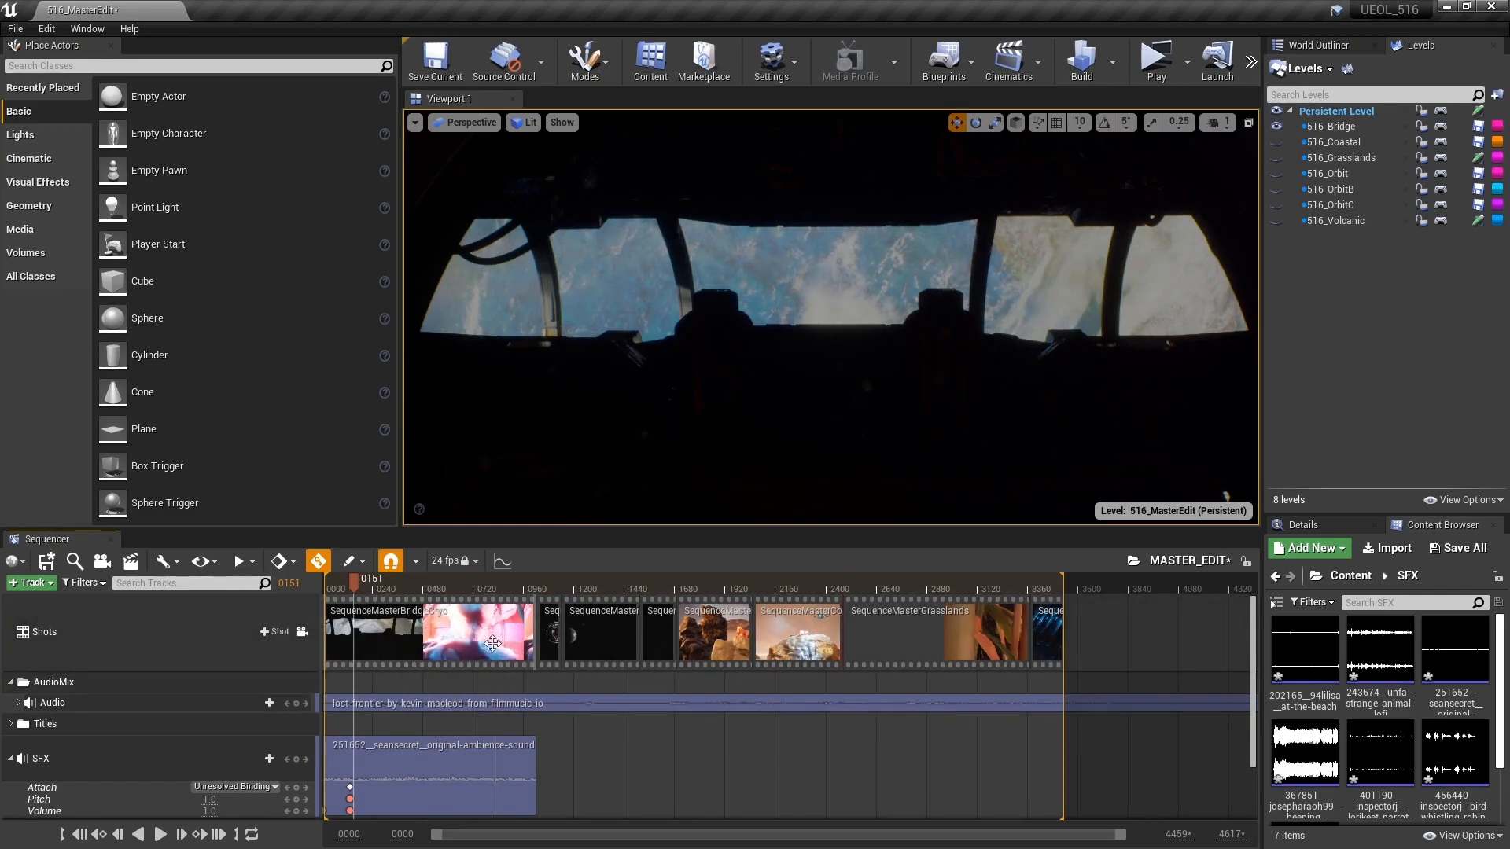
pyautogui.doubleClick(440, 636)
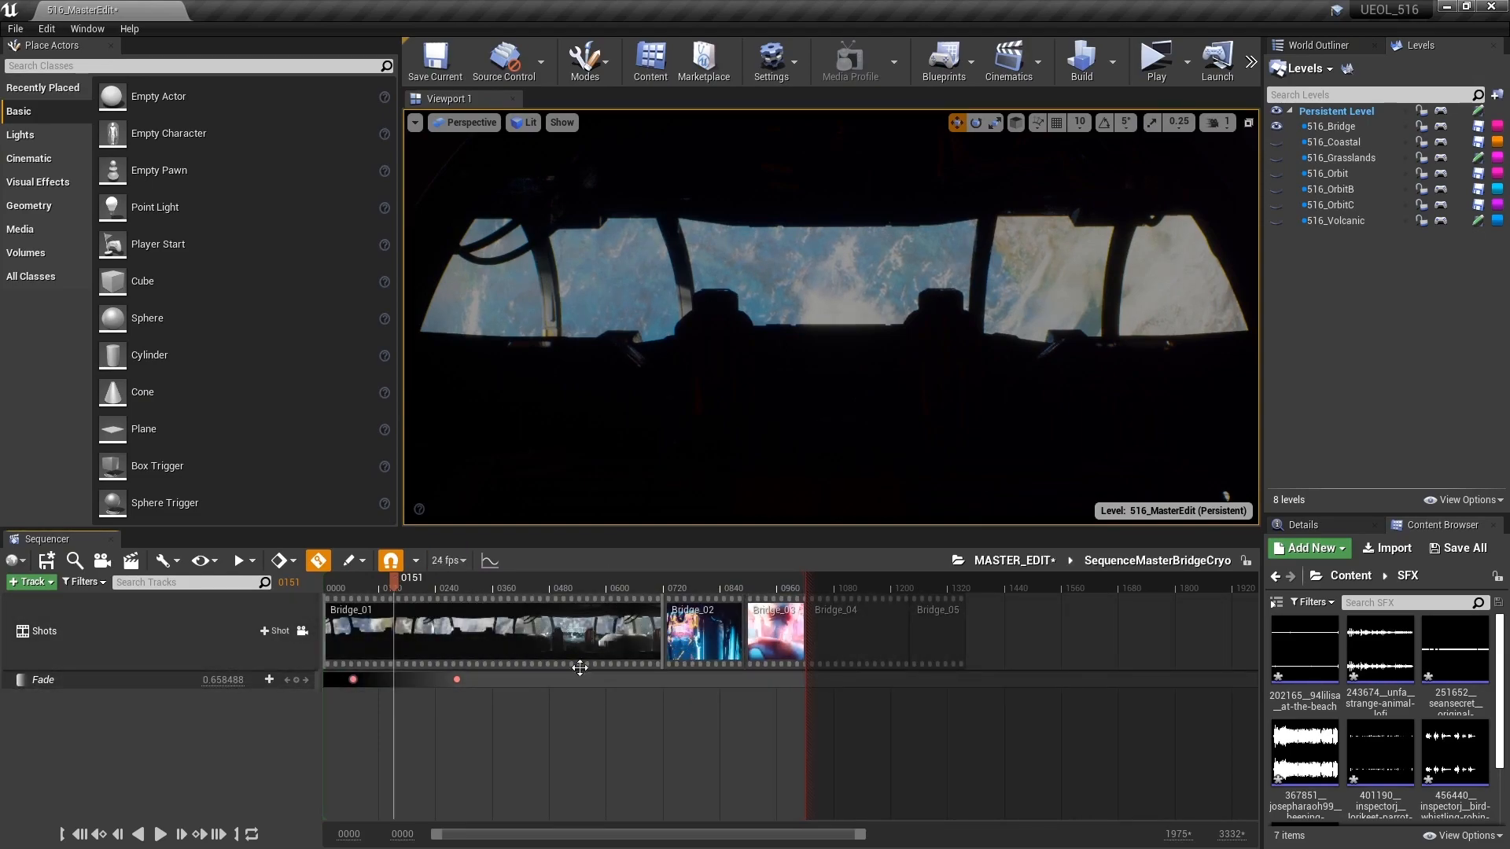
pyautogui.doubleClick(484, 634)
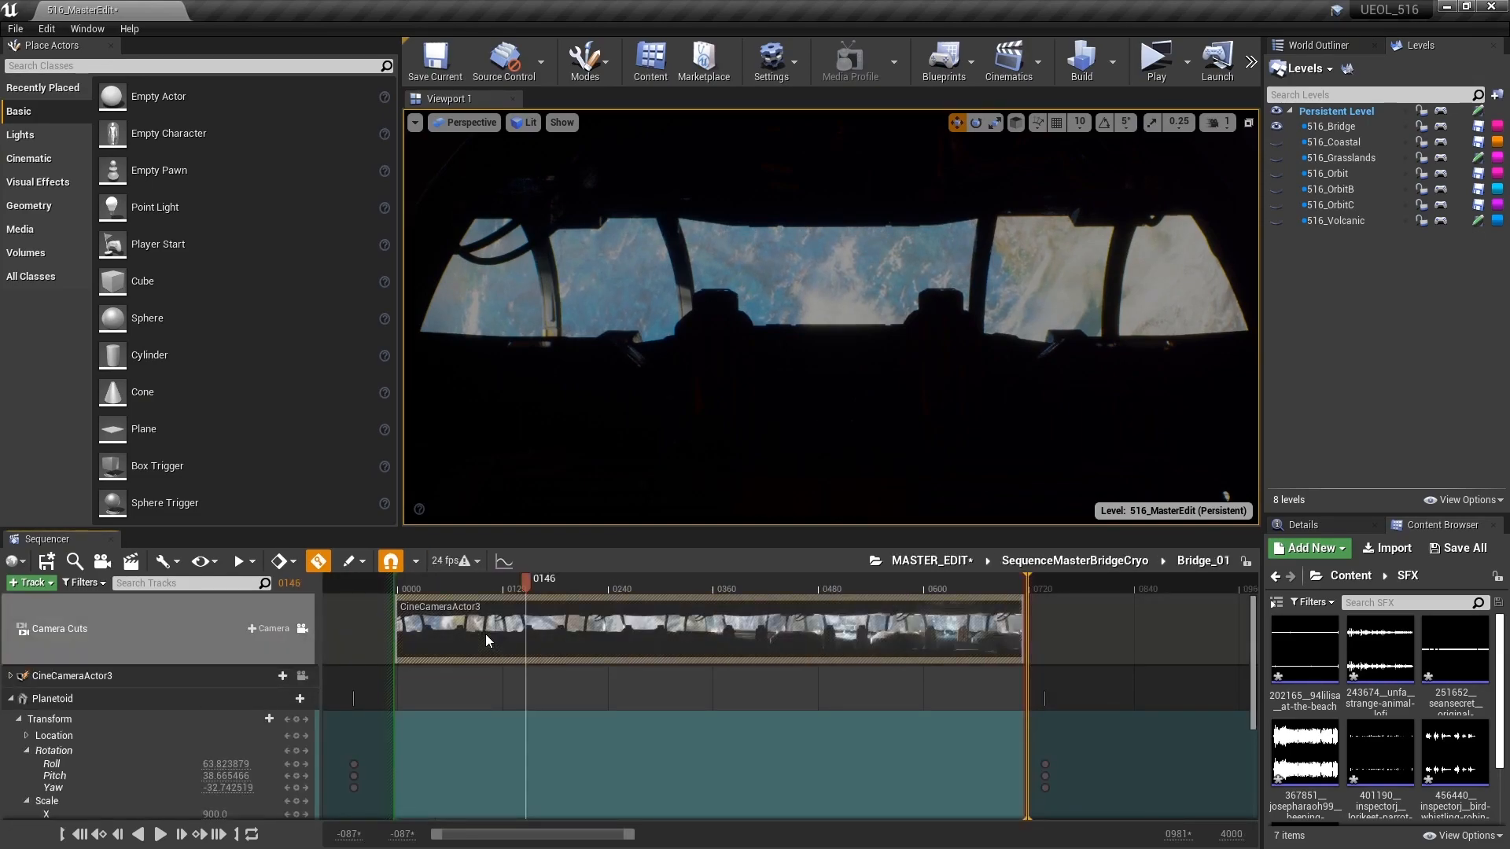
pyautogui.moveTo(525, 585); pyautogui.dragTo(910, 584)
pyautogui.scroll(-5, 891, 775)
pyautogui.scroll(-1, 894, 787)
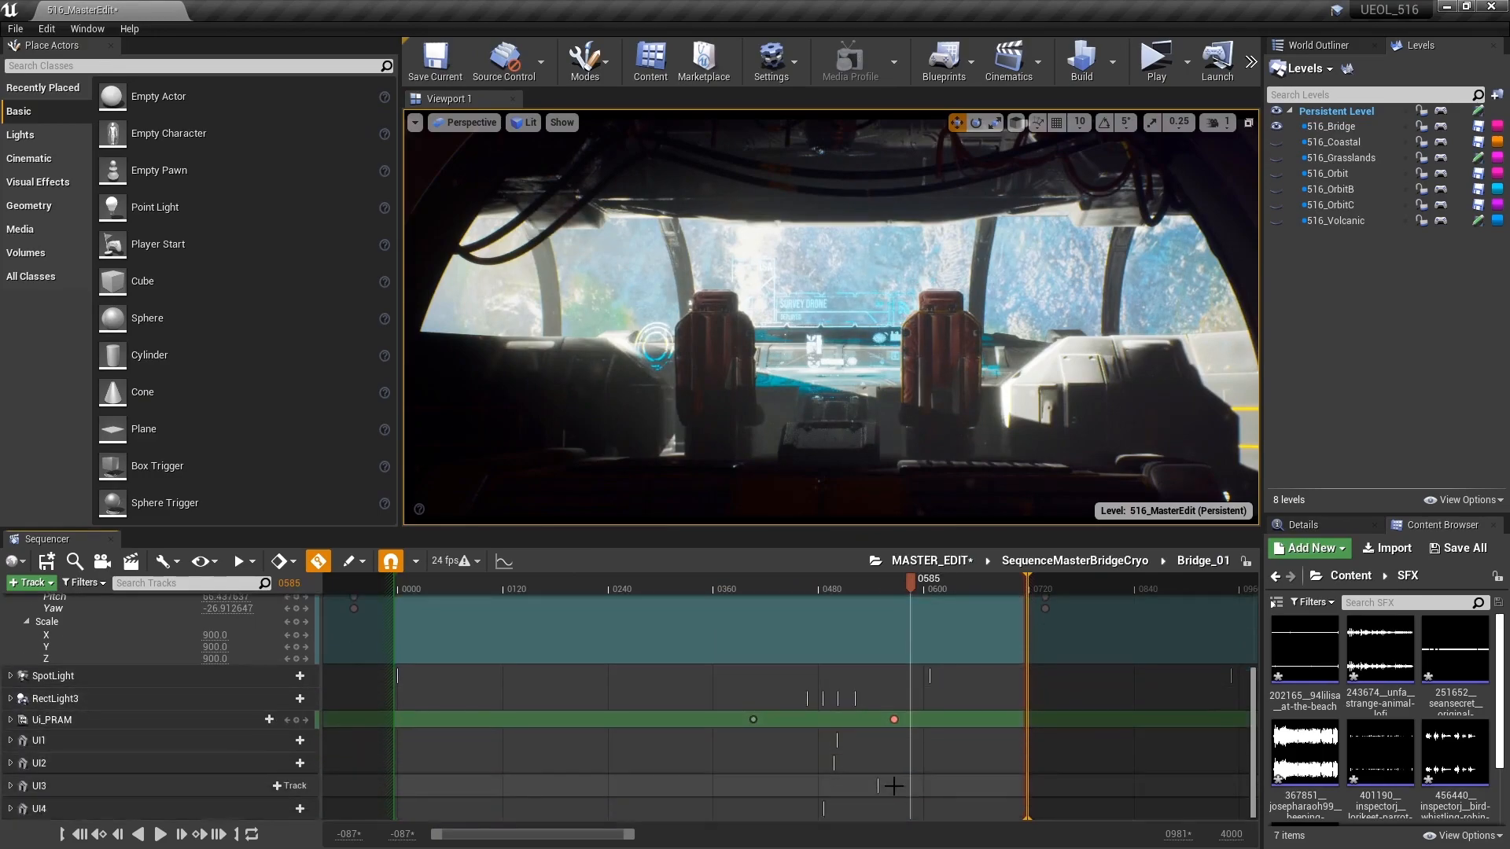
pyautogui.scroll(5, 894, 786)
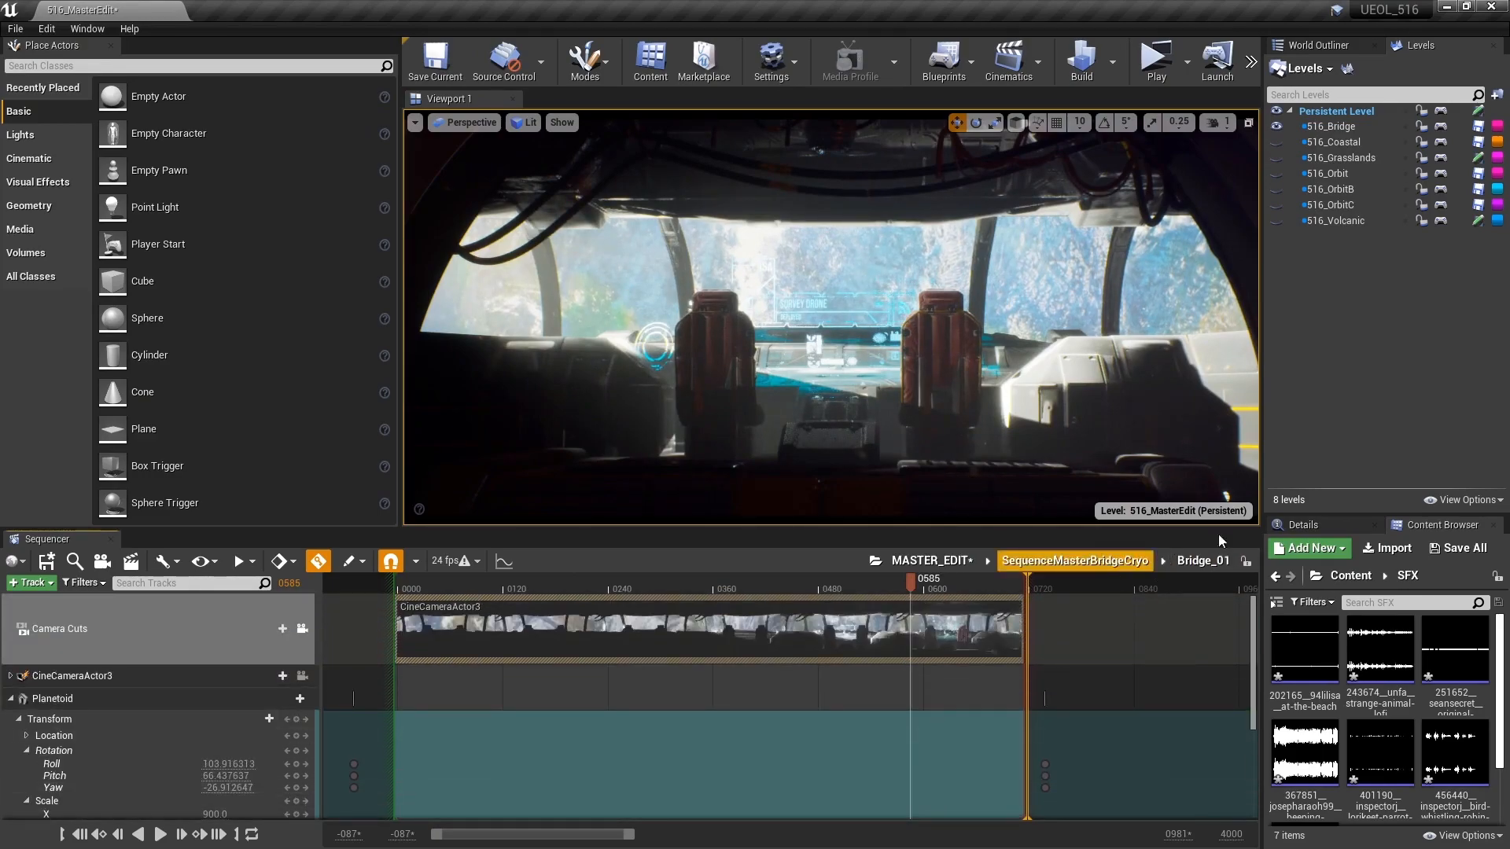
pyautogui.click(925, 562)
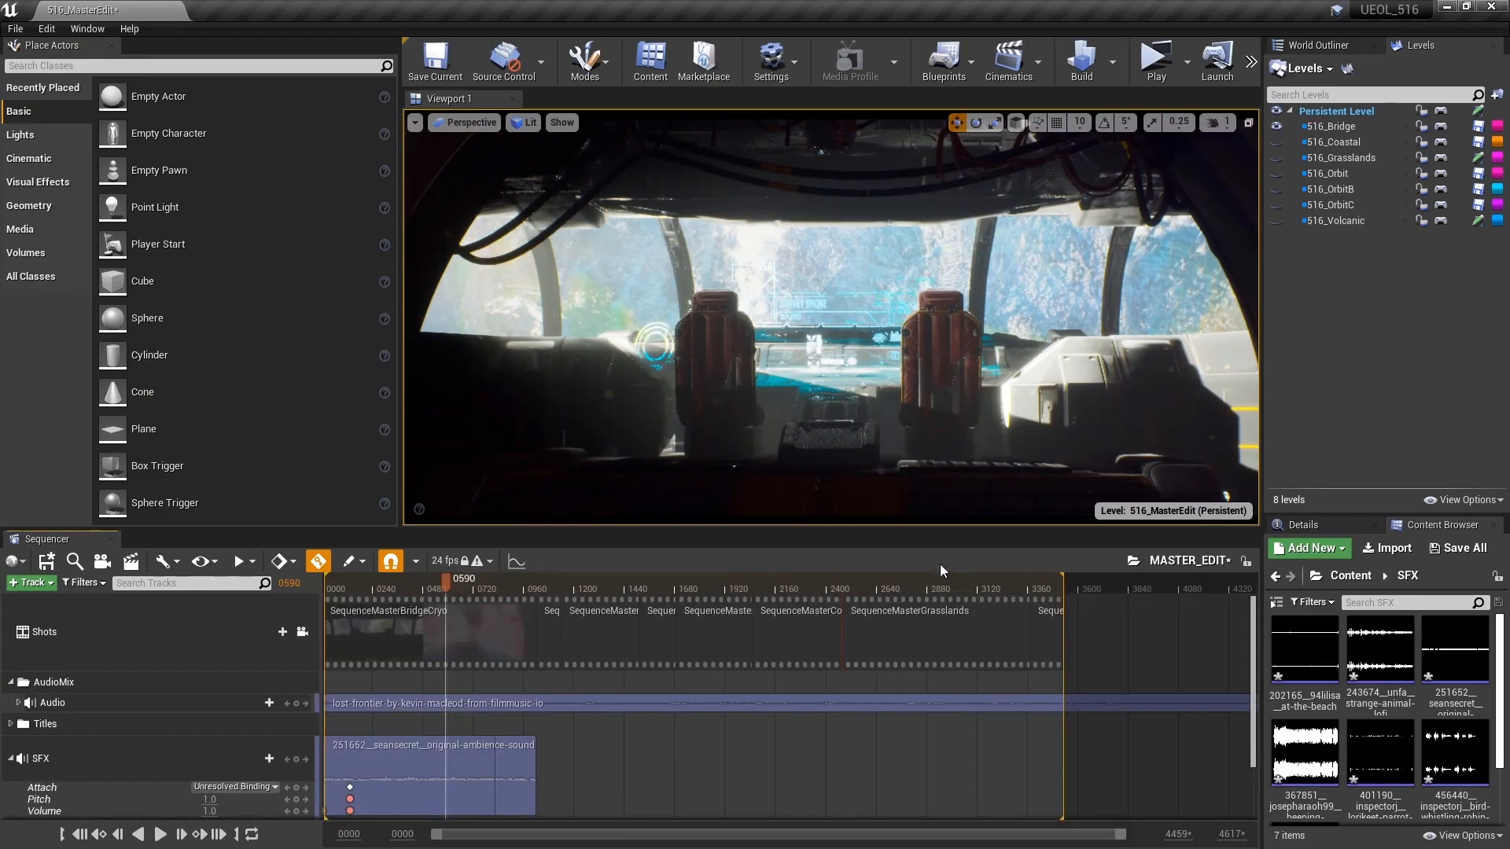
# Examine the nested Bridge_02 shot from master frame 757, viewing its camera tracks at frame 41, and return to MASTER_EDIT.
pyautogui.click(481, 582)
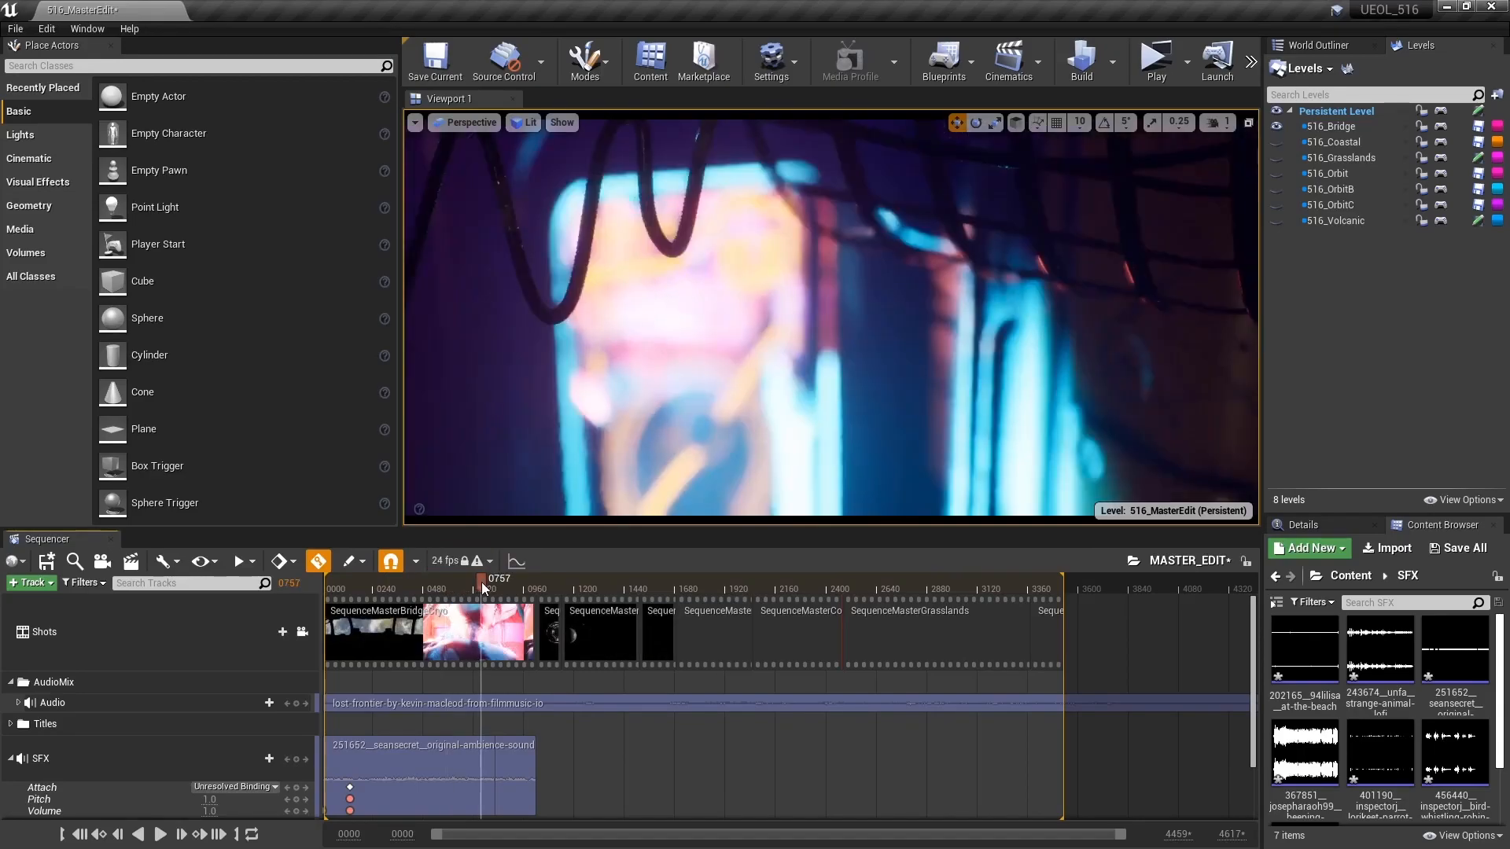
pyautogui.doubleClick(481, 628)
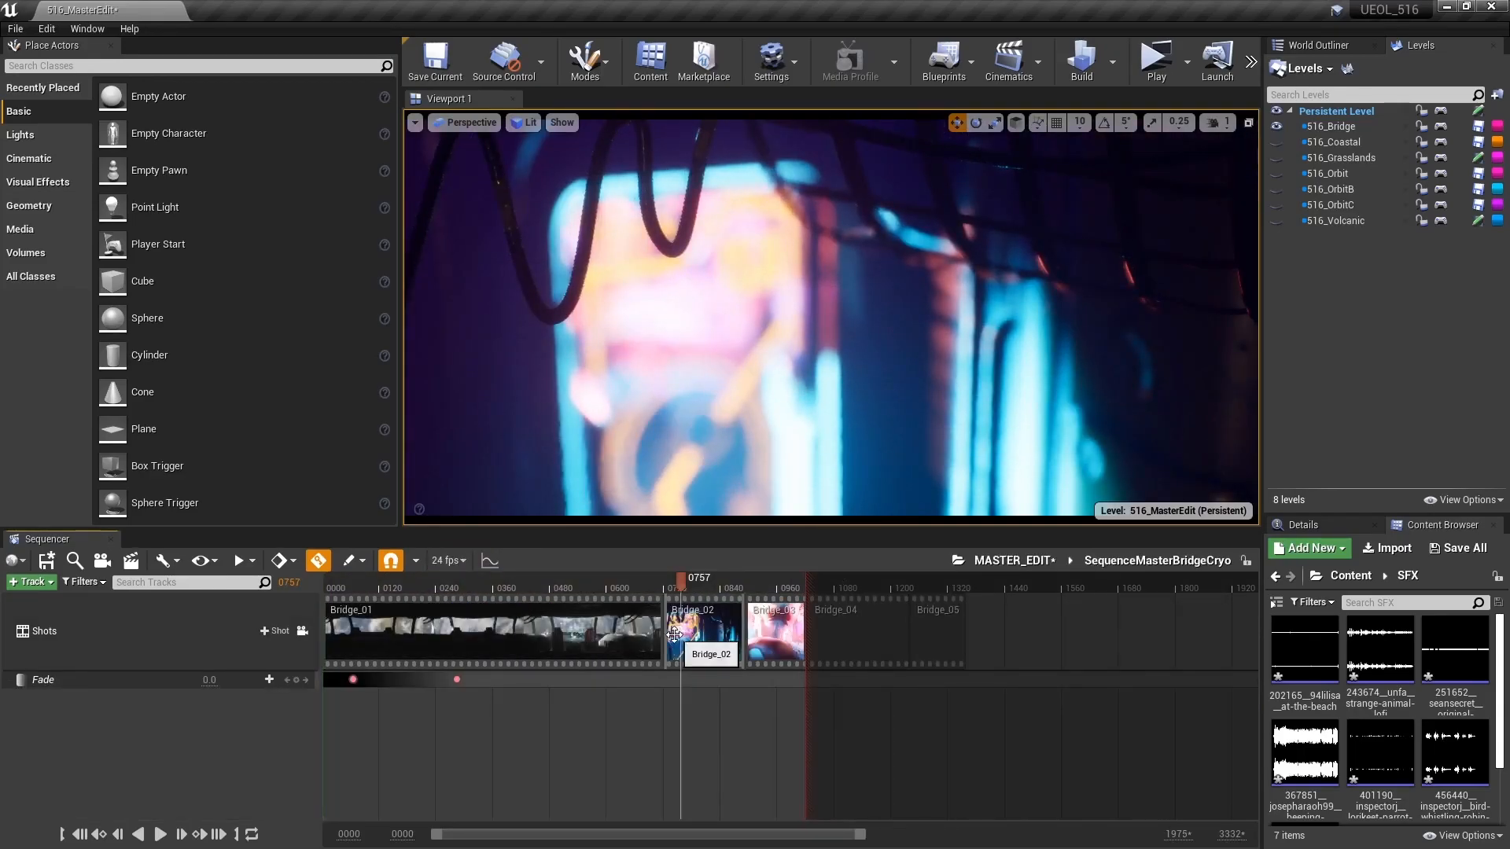
pyautogui.doubleClick(703, 637)
pyautogui.moveTo(420, 583)
pyautogui.mouseDown()
pyautogui.moveTo(514, 592)
pyautogui.moveTo(440, 588)
pyautogui.moveTo(451, 606)
pyautogui.moveTo(478, 593)
pyautogui.moveTo(433, 604)
pyautogui.mouseUp()
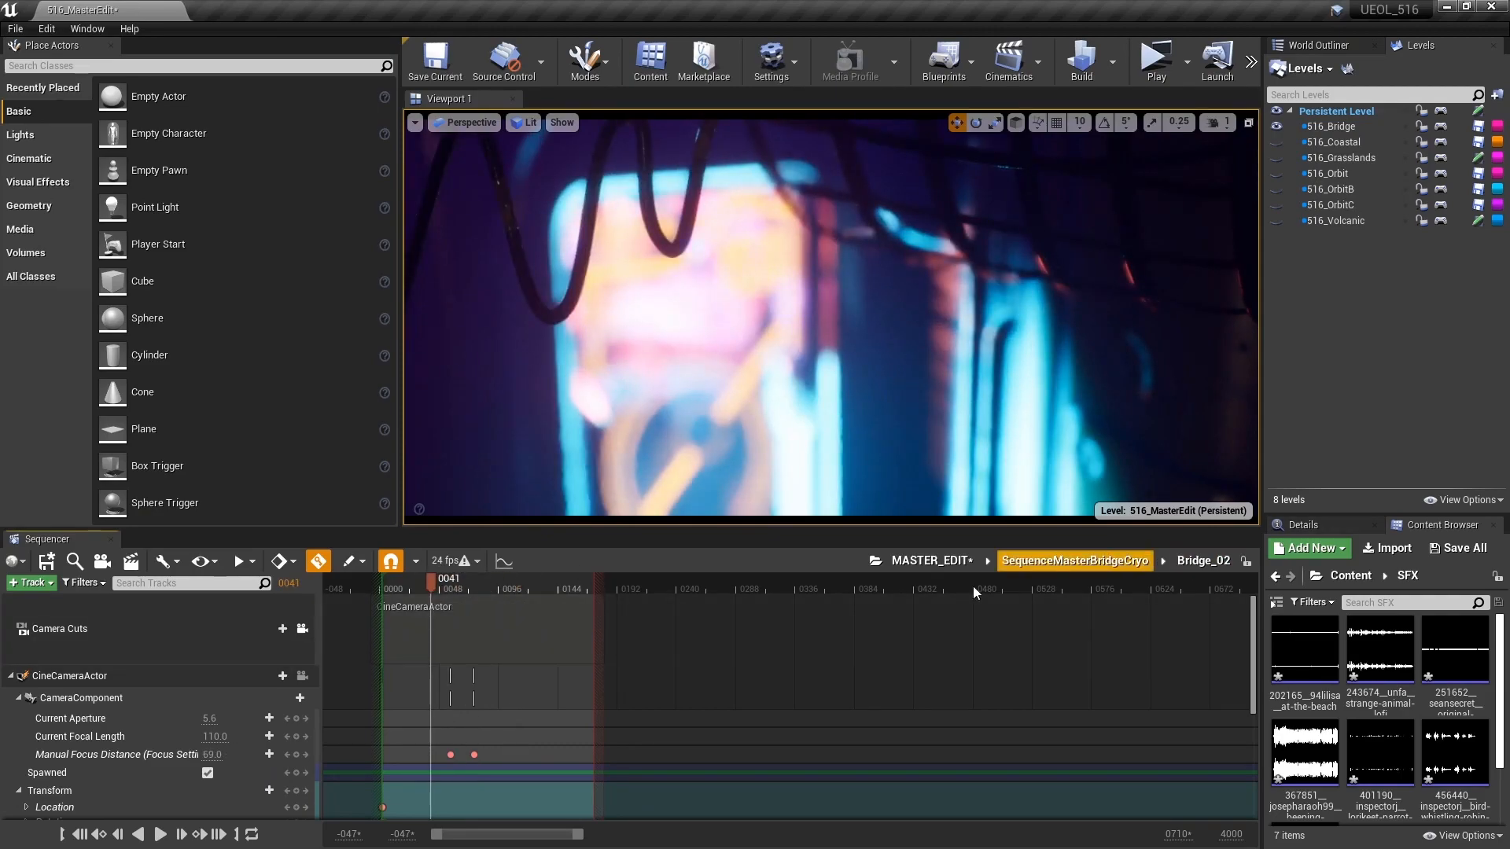
pyautogui.click(1063, 562)
pyautogui.click(994, 560)
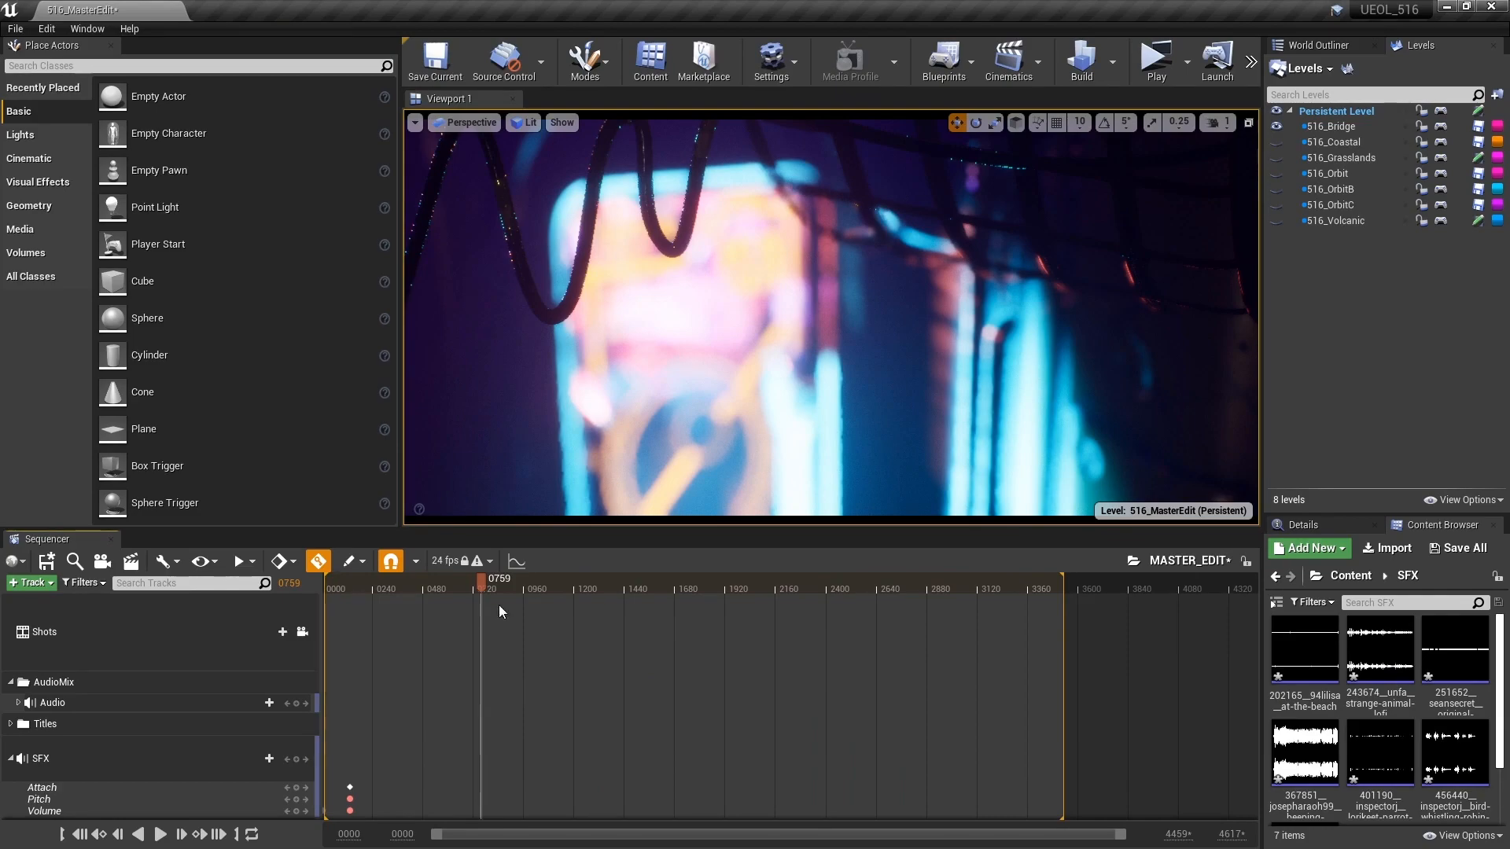
# Move the MASTER_EDIT playhead to frame 663 and view the sequence display rate options.
pyautogui.moveTo(483, 582); pyautogui.dragTo(462, 597)
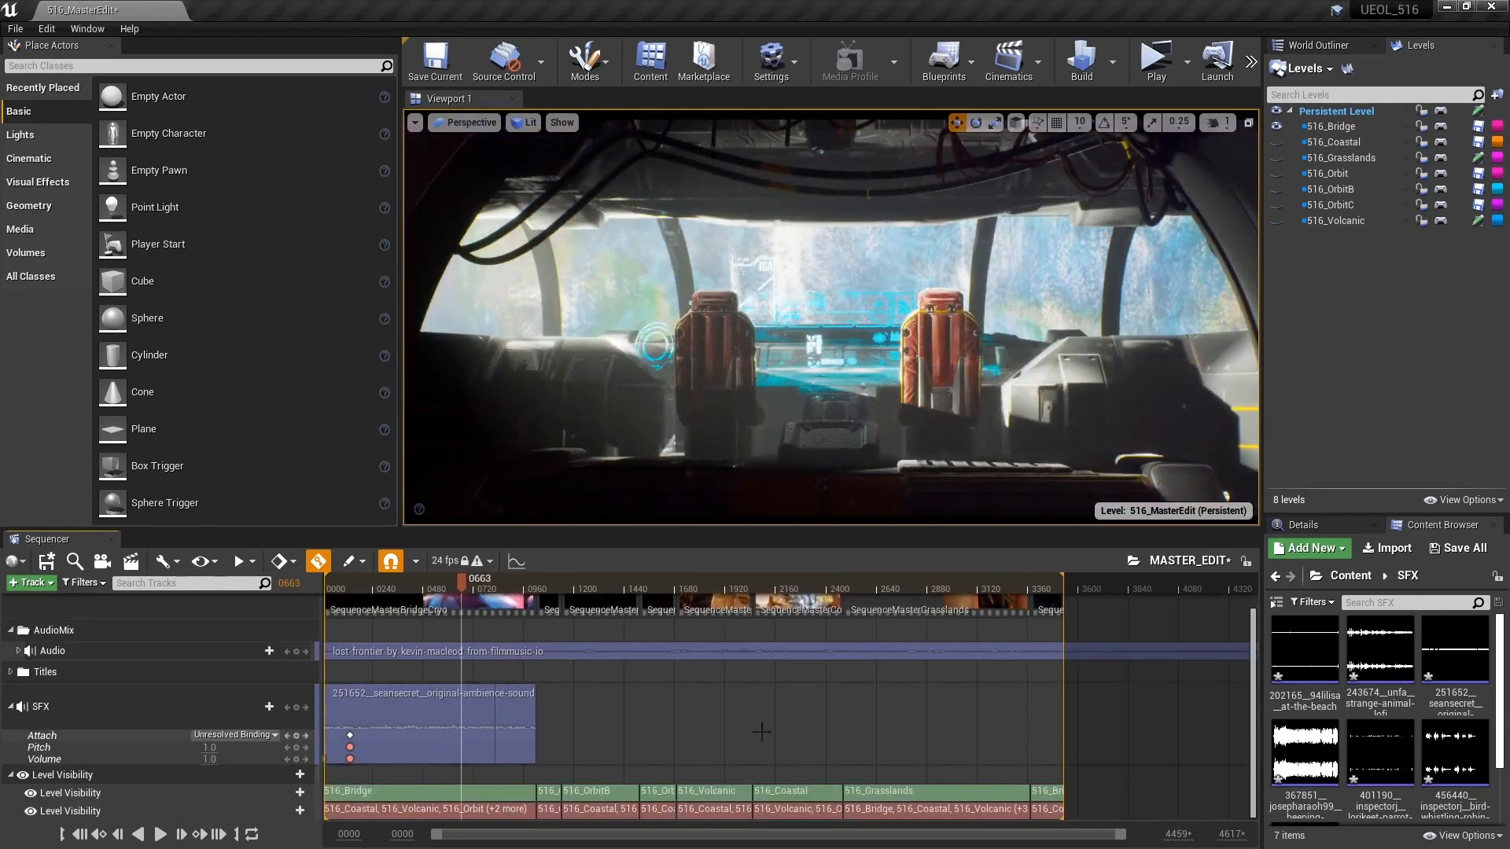
pyautogui.scroll(2, 761, 732)
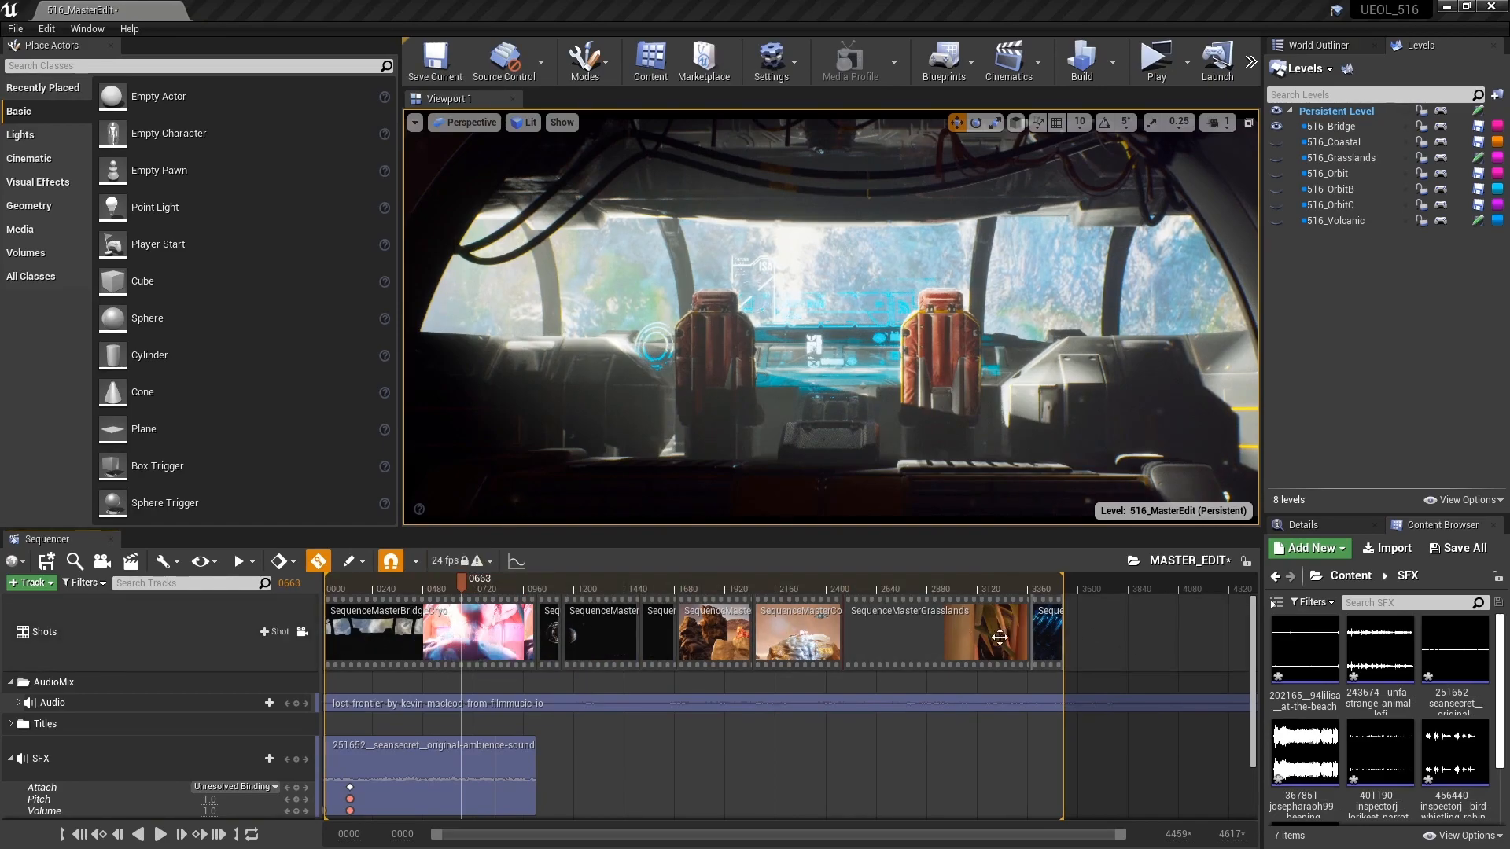
pyautogui.click(463, 562)
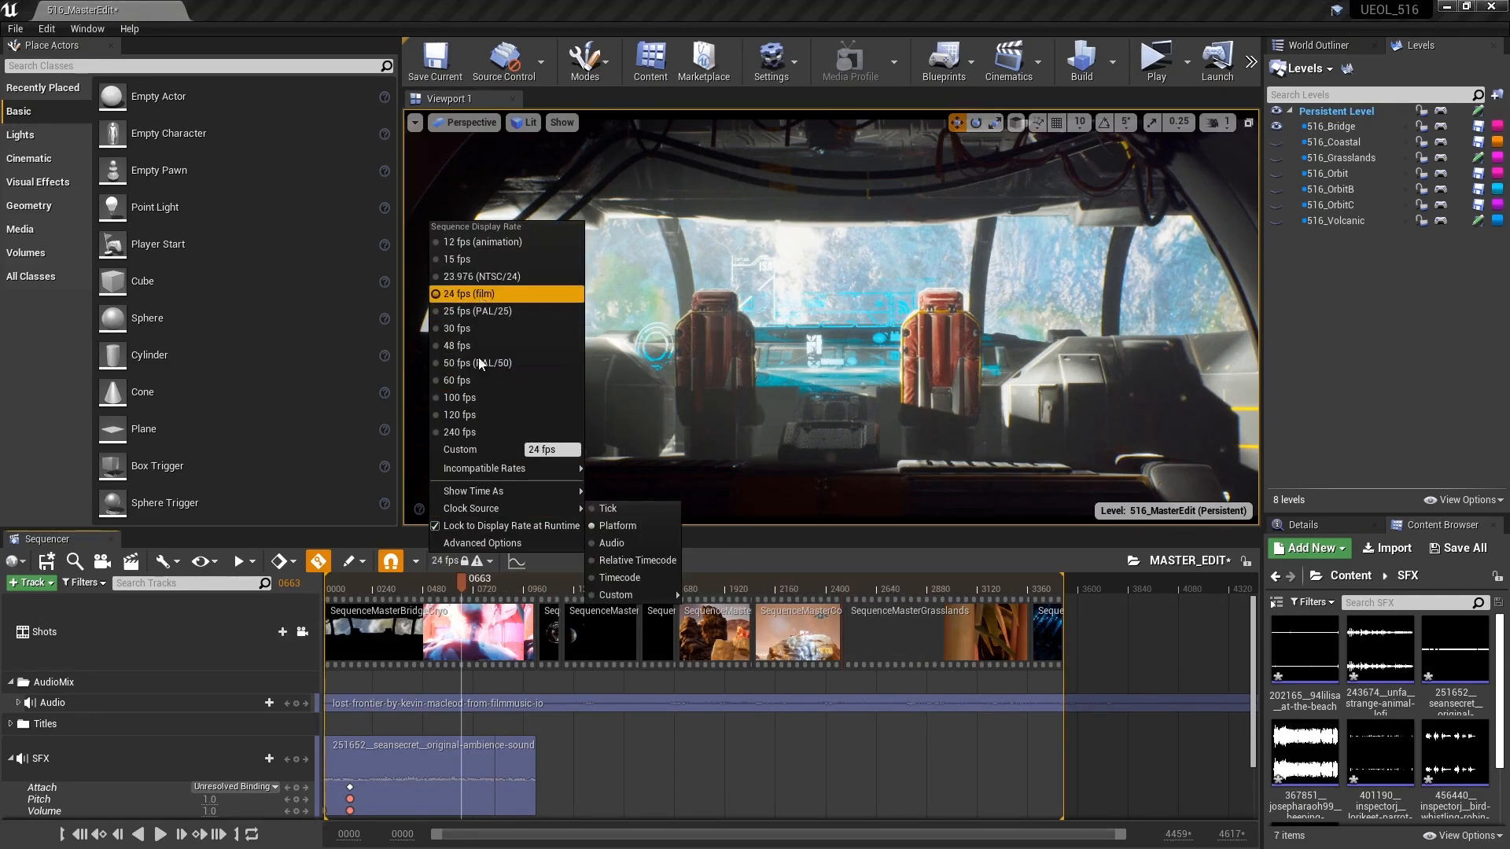
# Check the frame rate of the nested Bridge_03 shot, opened from frame 944 of SequenceMasterBridgeCryo, and return to MASTER_EDIT.
pyautogui.doubleClick(447, 637)
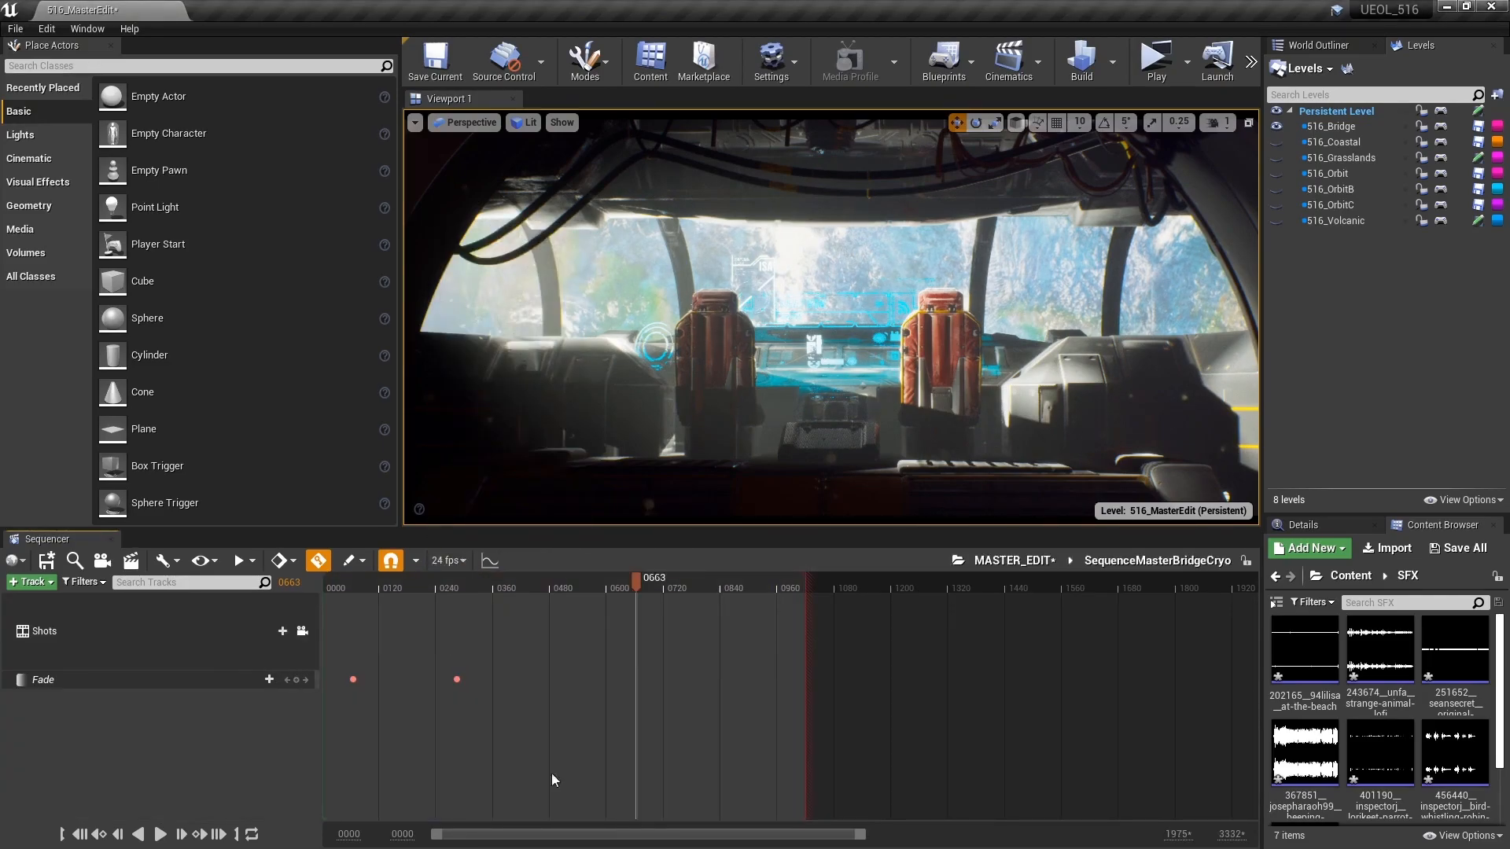
pyautogui.click(752, 585)
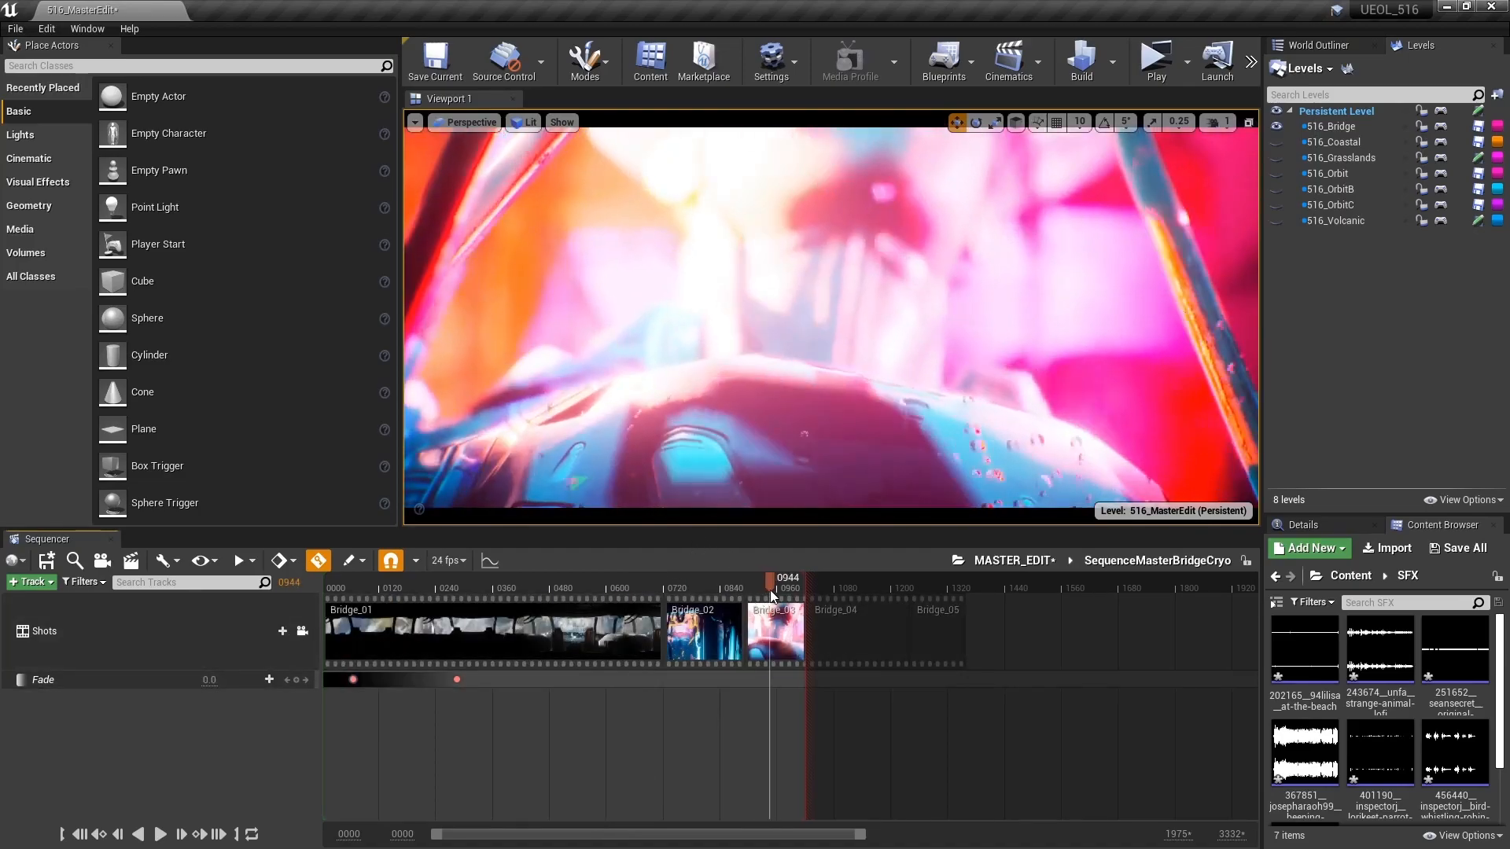
pyautogui.doubleClick(775, 633)
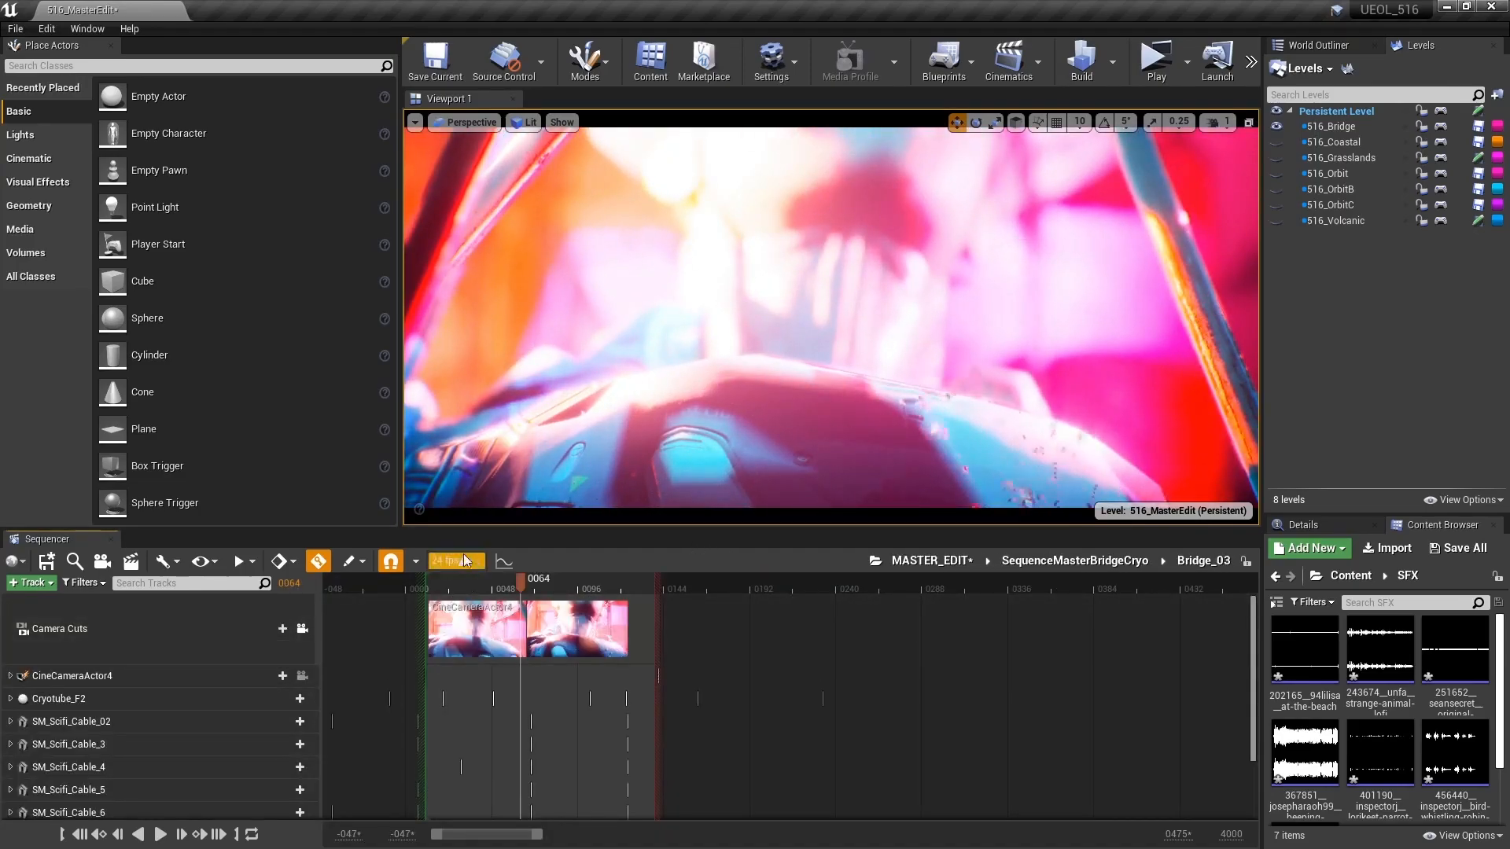
pyautogui.moveTo(465, 560)
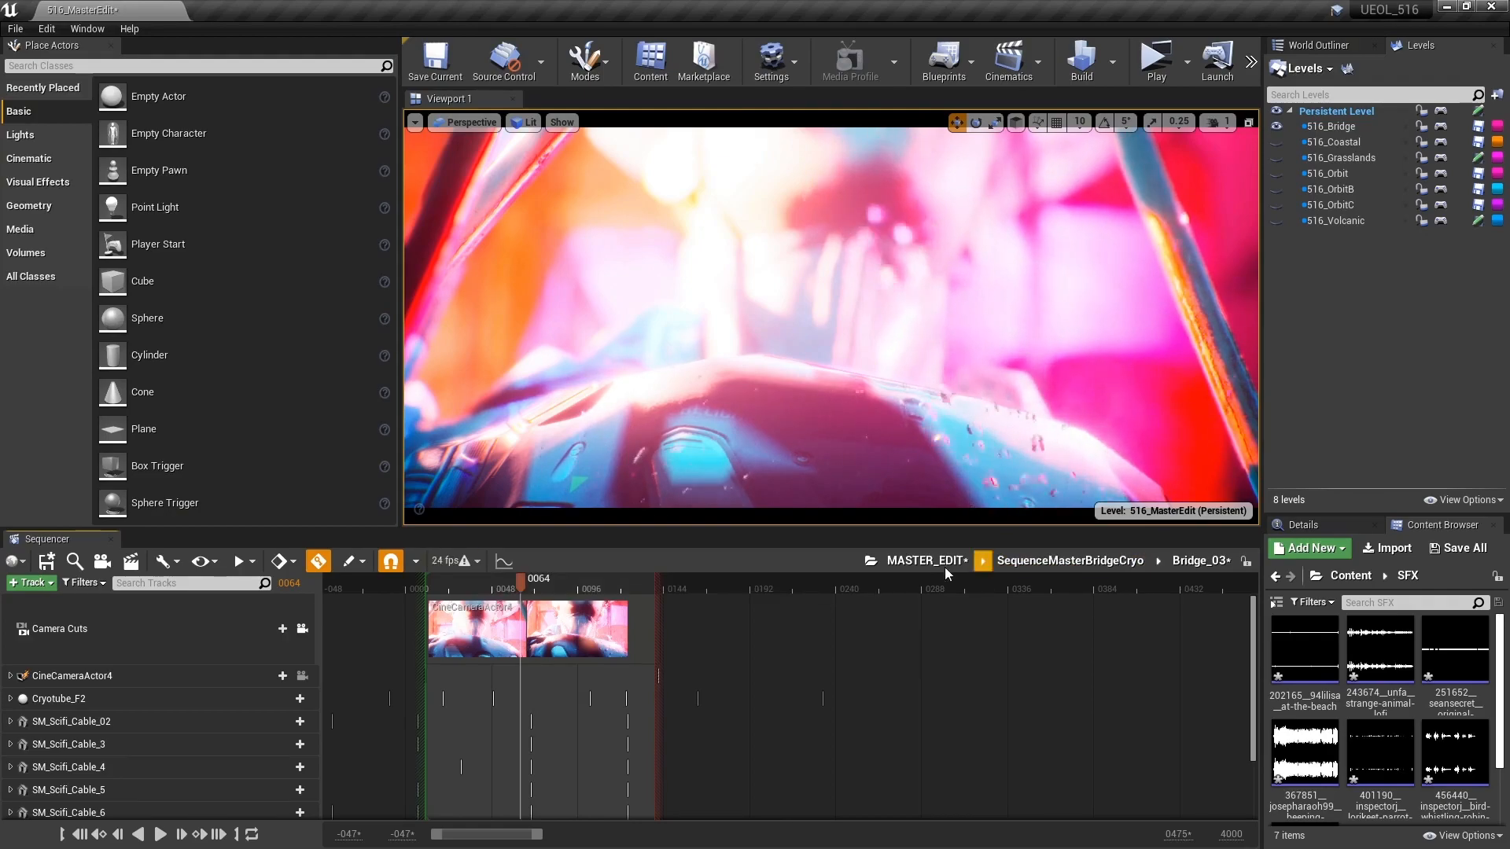
pyautogui.click(924, 562)
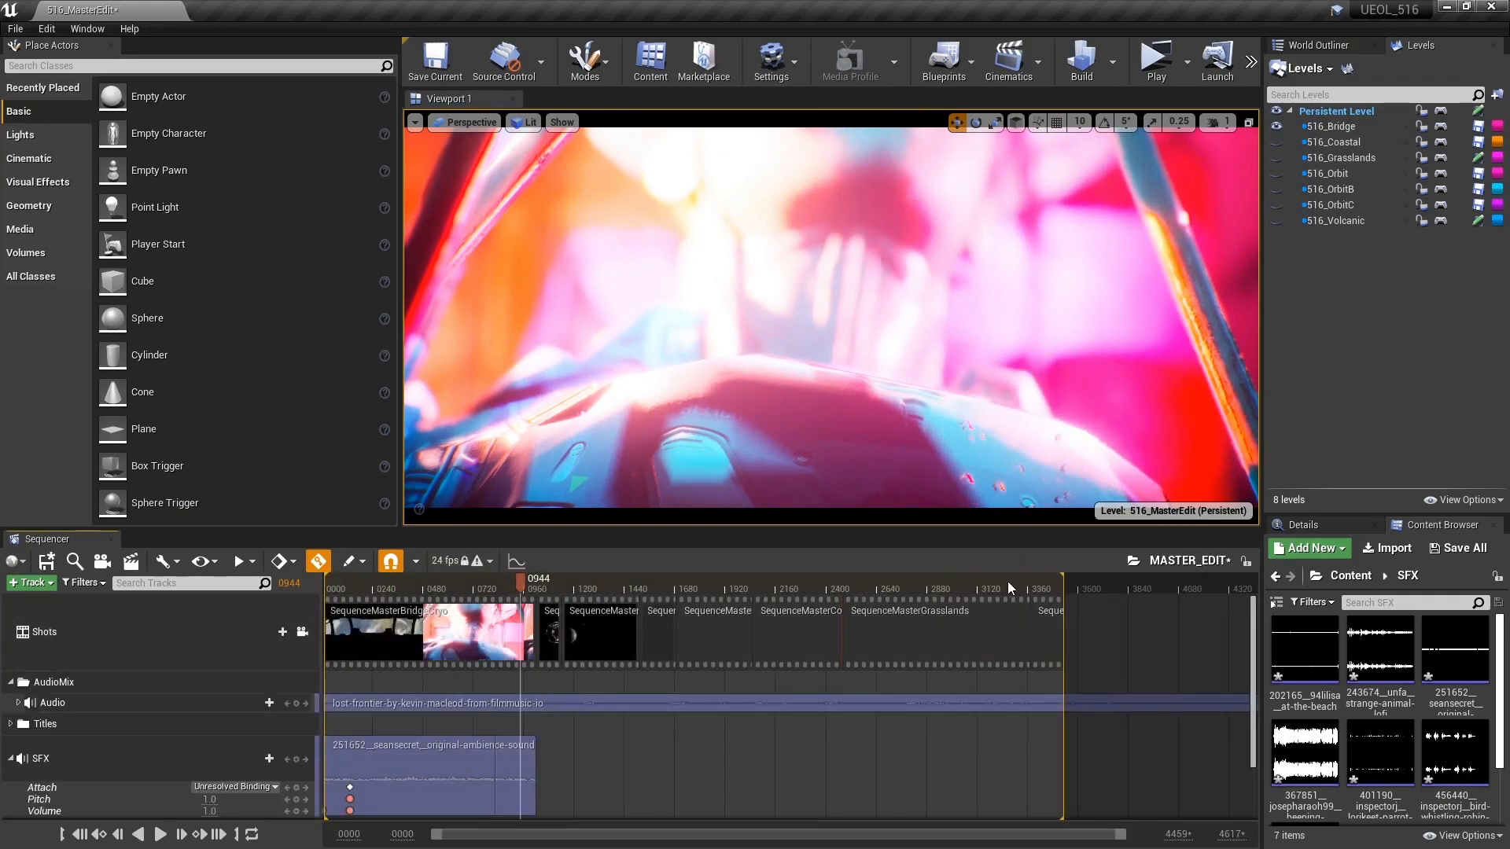
# Set the display rate of the nested Bridge_05 shot in the edit's final sequence to 24 fps (film) and return to MASTER_EDIT.
pyautogui.doubleClick(1046, 626)
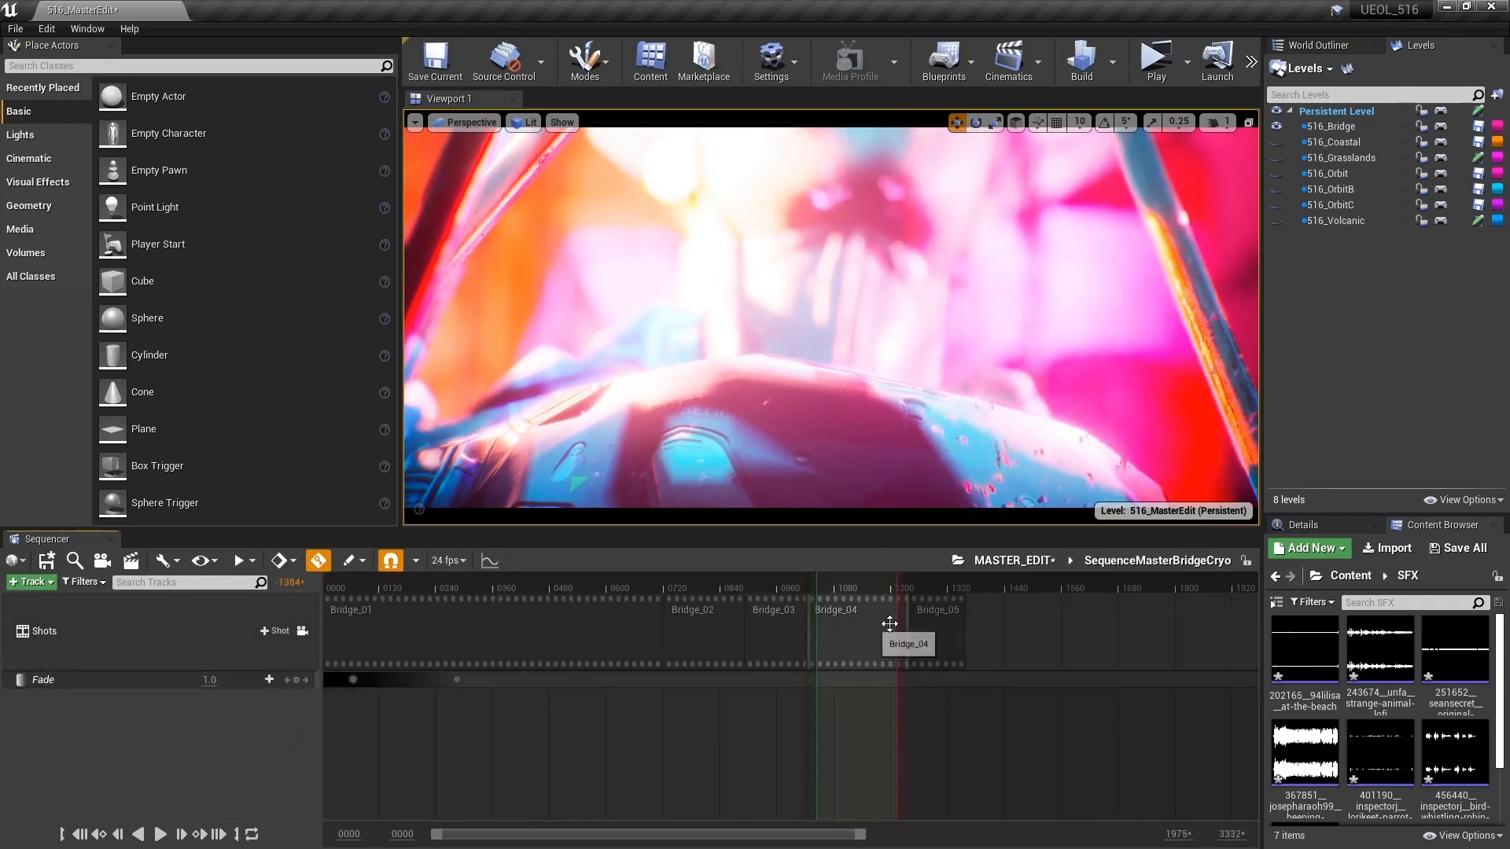
pyautogui.doubleClick(926, 626)
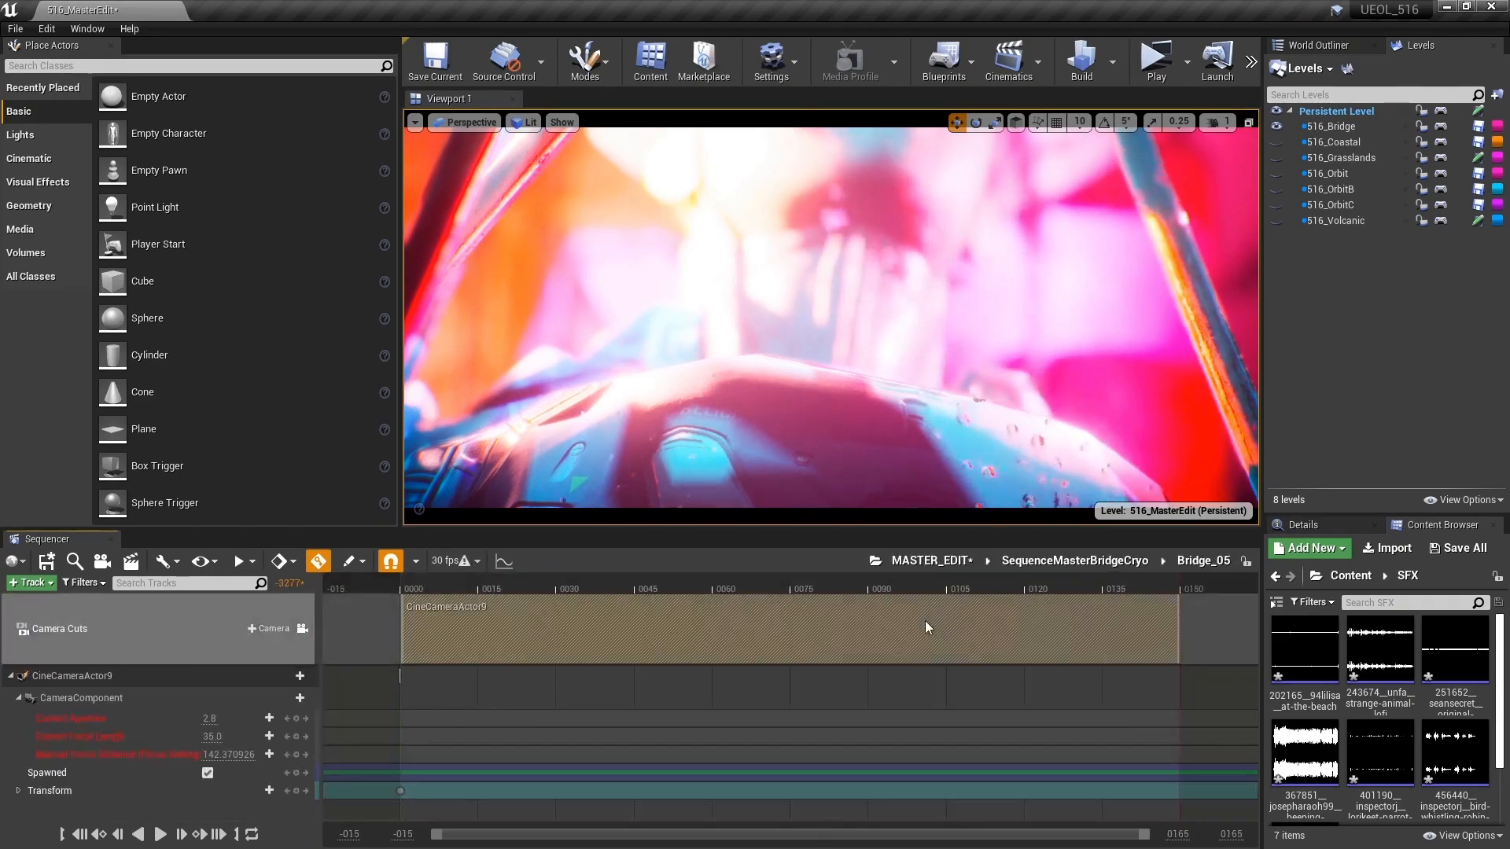
pyautogui.click(466, 561)
pyautogui.click(475, 314)
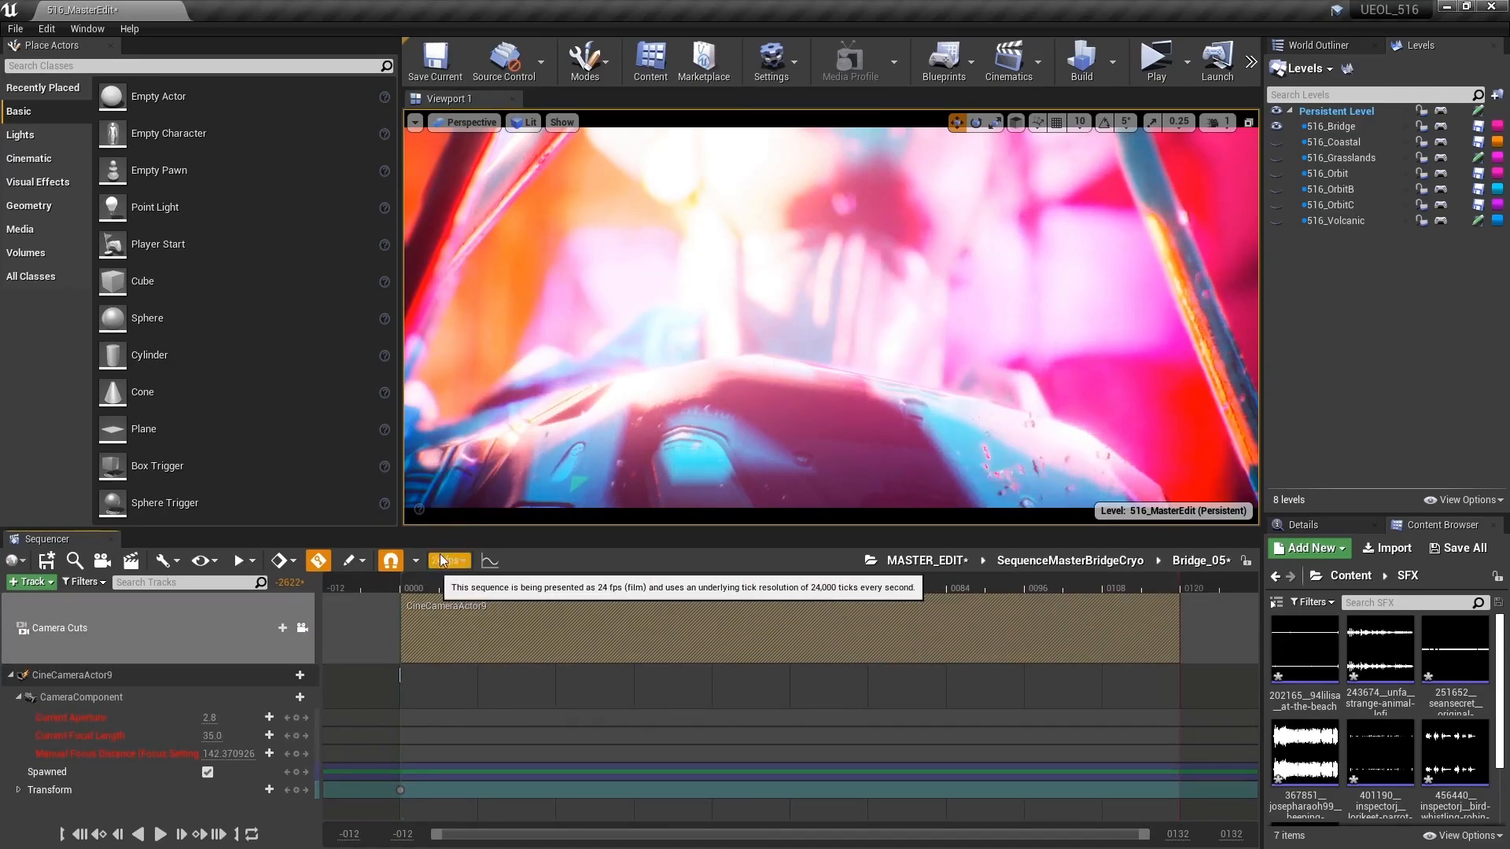
pyautogui.click(913, 560)
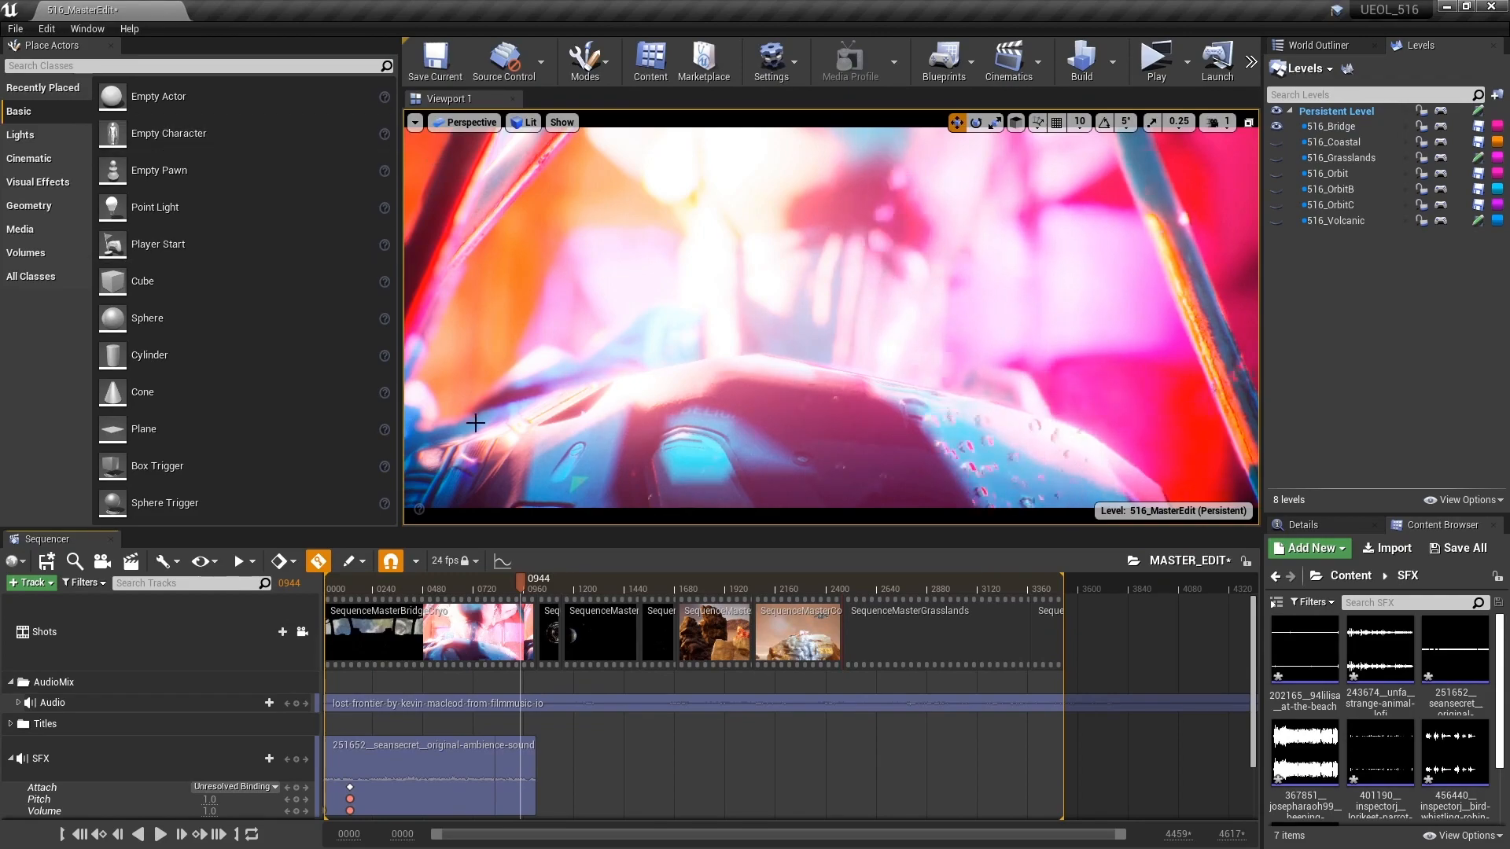
# Examine the level visibility tracks and compare the bridge shot at frame 817 with the orbit shot at frame 1131.
pyautogui.scroll(-2, 428, 711)
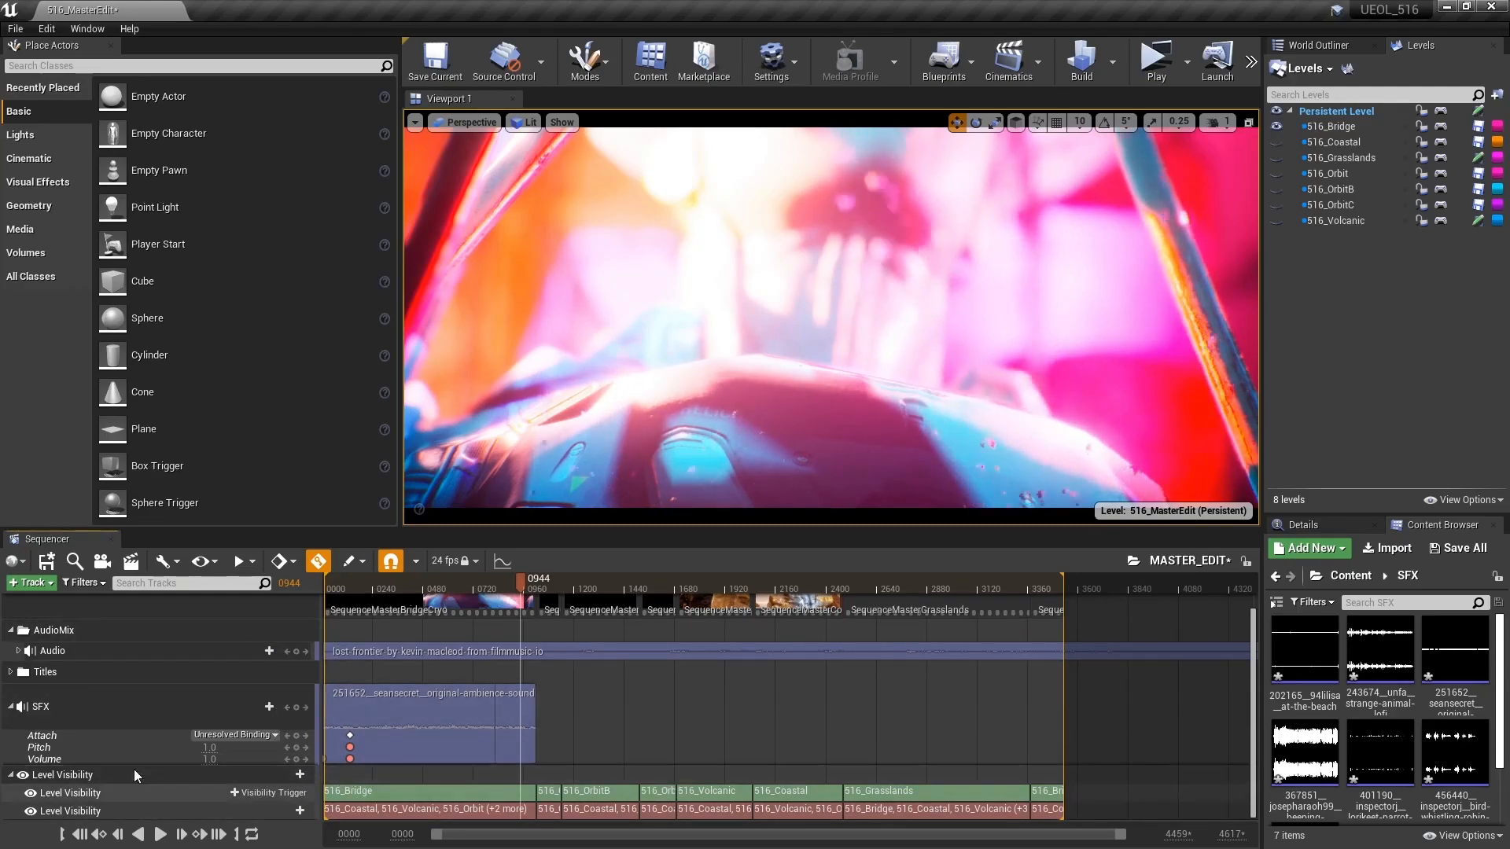
pyautogui.scroll(2, 715, 724)
pyautogui.moveTo(508, 583); pyautogui.dragTo(560, 585)
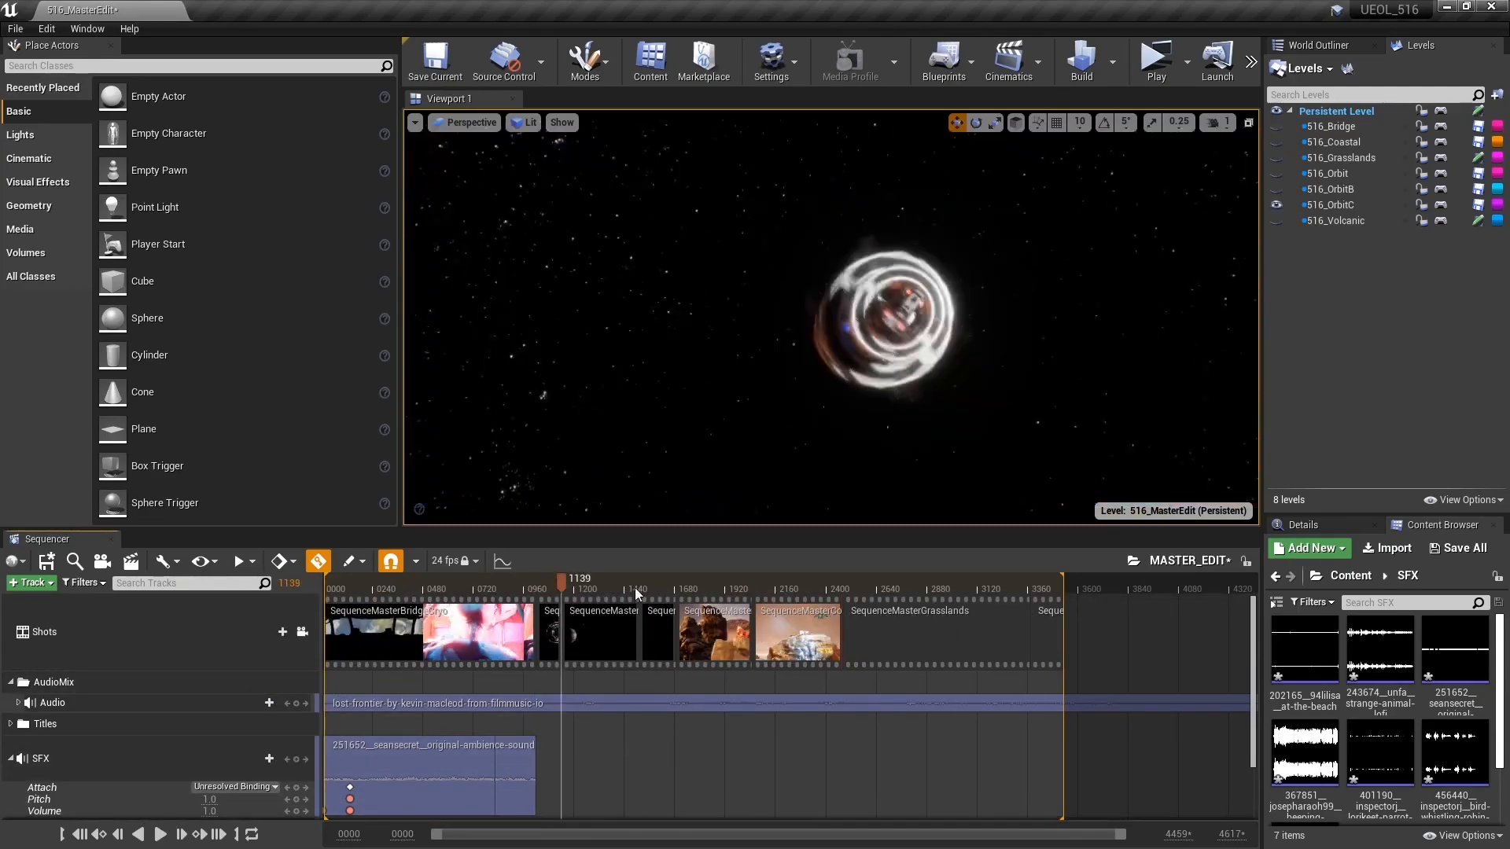
pyautogui.click(494, 592)
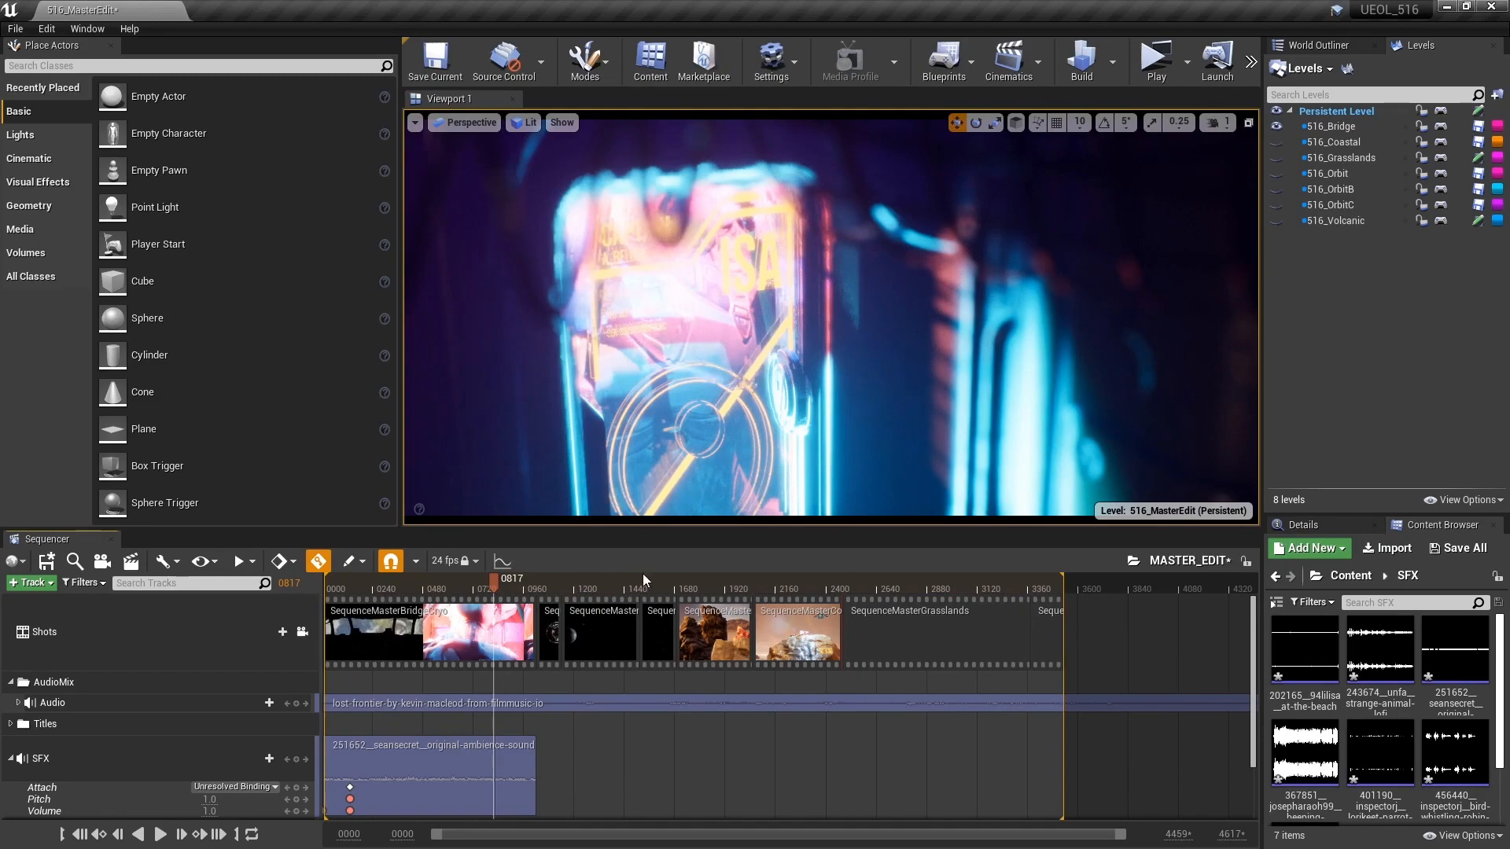
pyautogui.click(559, 588)
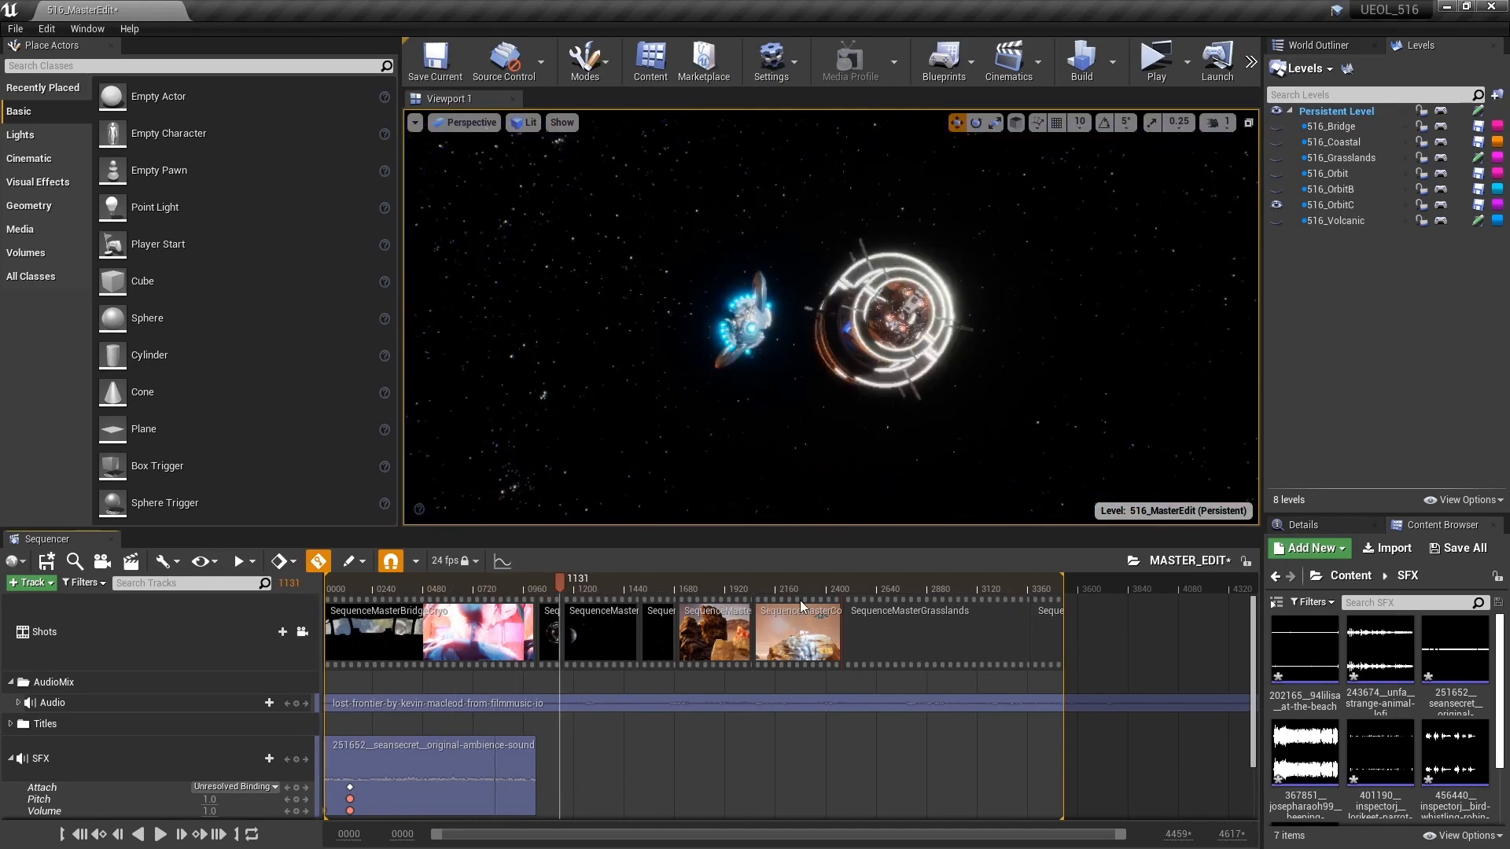
# Open the SequenceMasterOrbit3 shot from master frame 1079 and move its playhead to frame 1.
pyautogui.moveTo(505, 593); pyautogui.dragTo(549, 598)
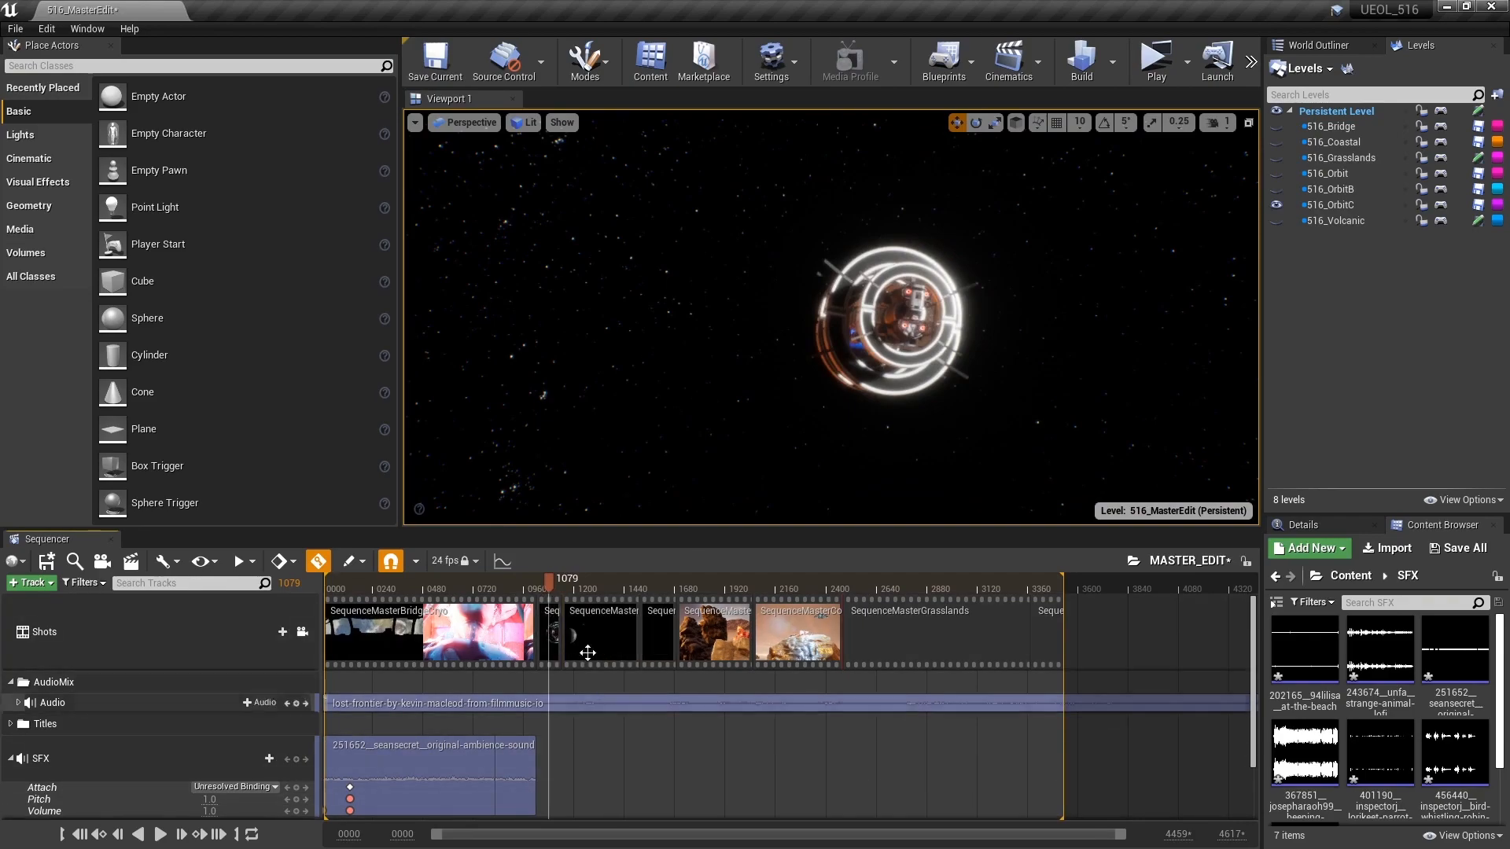
pyautogui.doubleClick(548, 625)
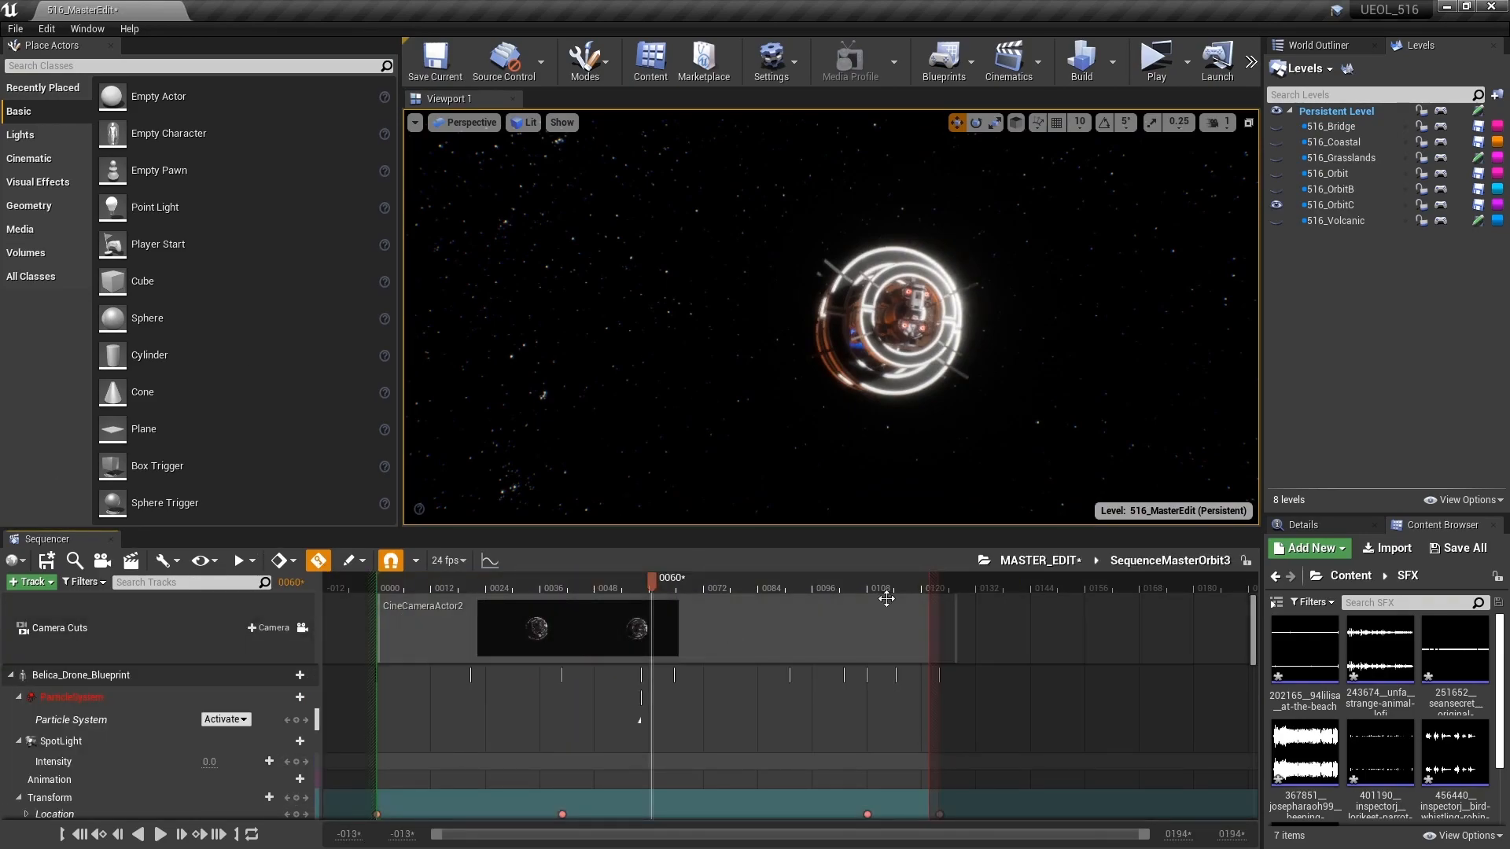
pyautogui.click(521, 628)
pyautogui.moveTo(600, 582); pyautogui.dragTo(375, 587)
pyautogui.press('Right')
pyautogui.press('Right')
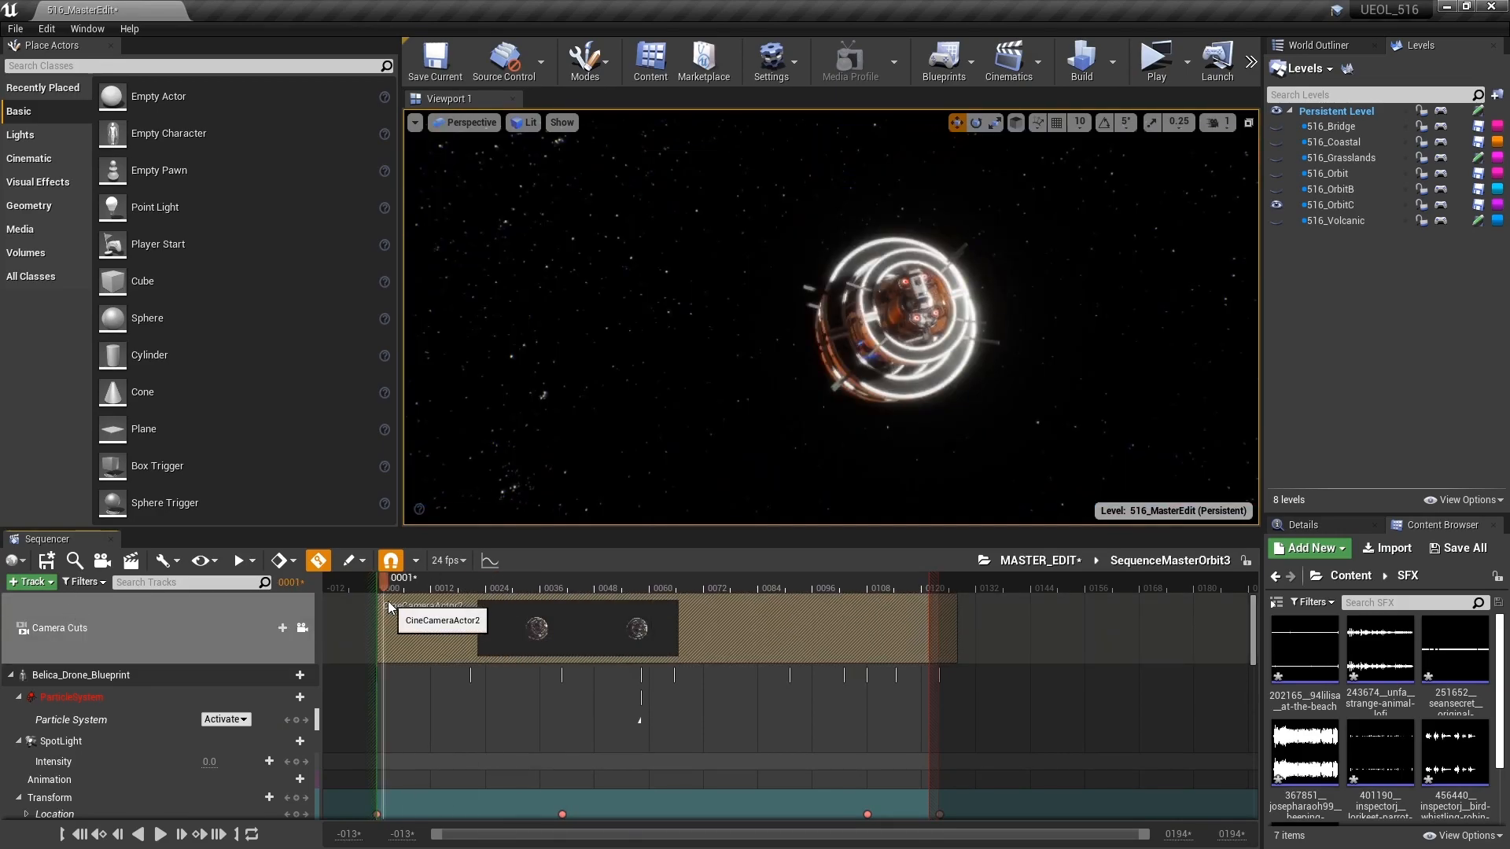
# Rotate ColonyShip_Blueprint at frame 1 to about roll 151, pitch -55 and yaw -119, and return to MASTER_EDIT.
pyautogui.click(17, 678)
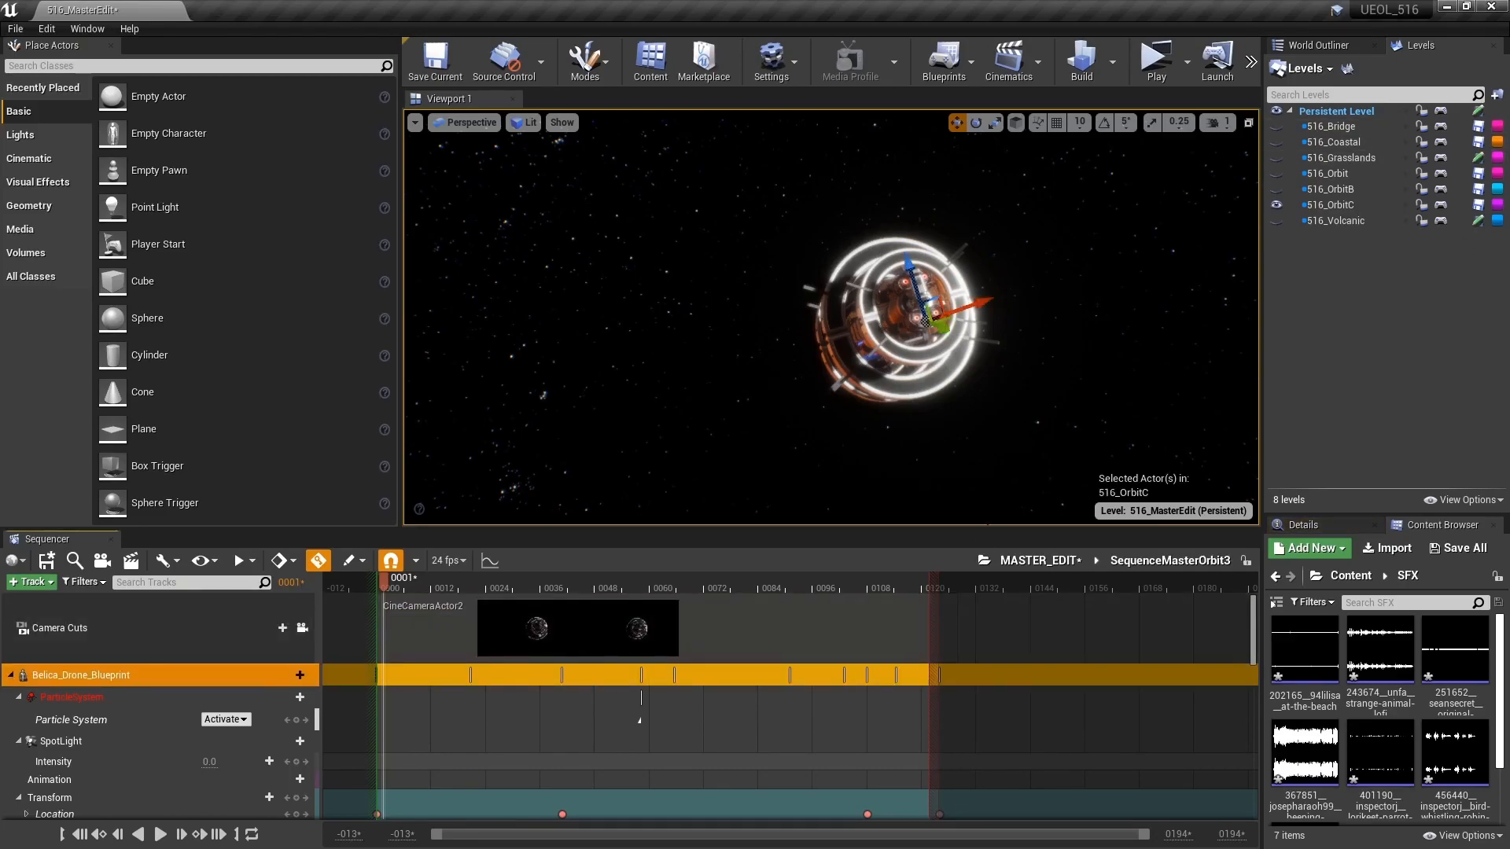
pyautogui.click(861, 381)
pyautogui.press('e')
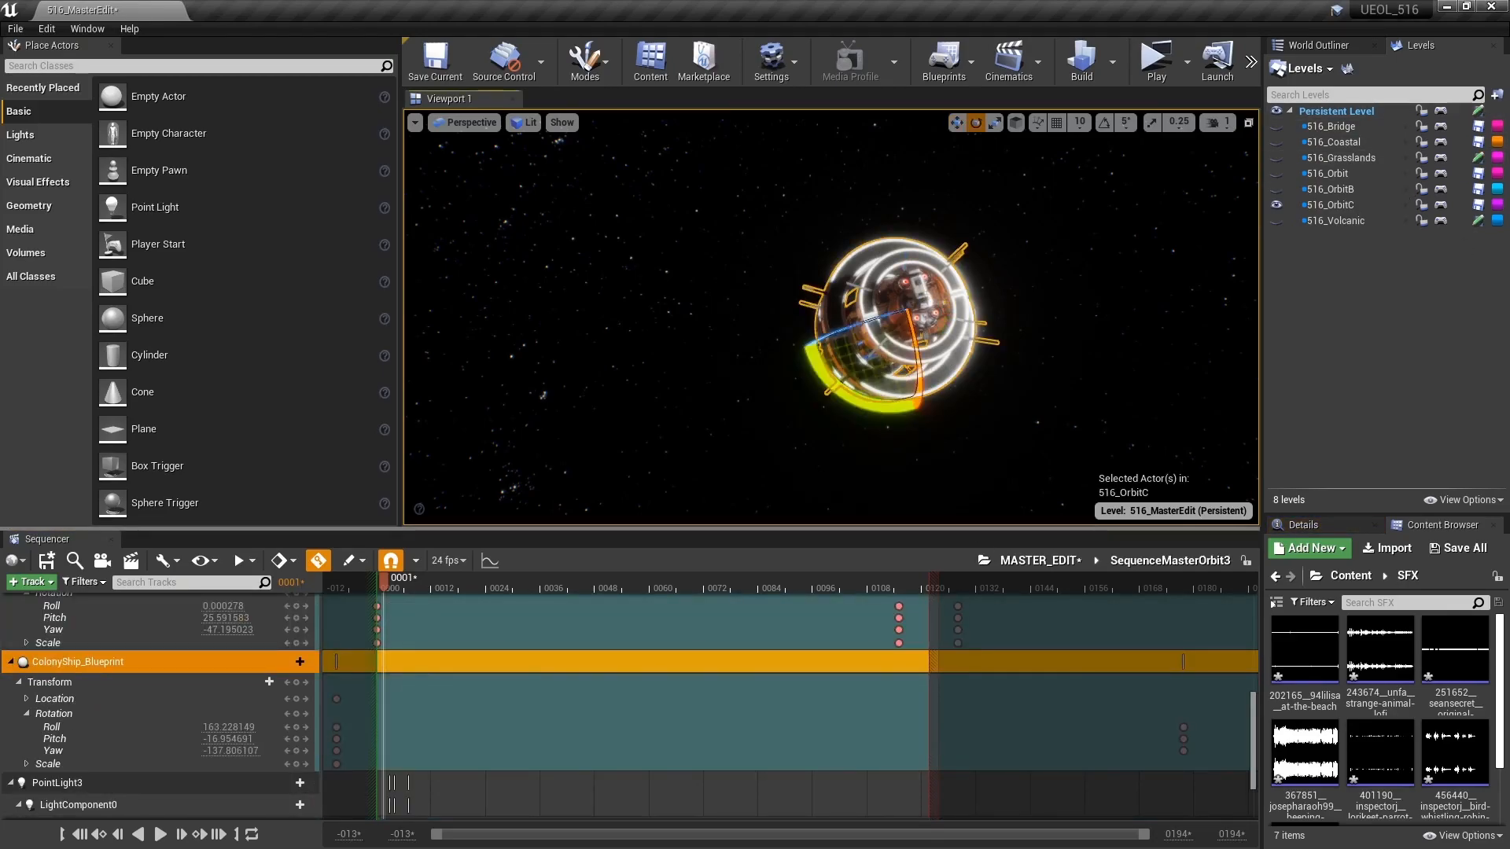
pyautogui.moveTo(879, 406); pyautogui.dragTo(837, 444)
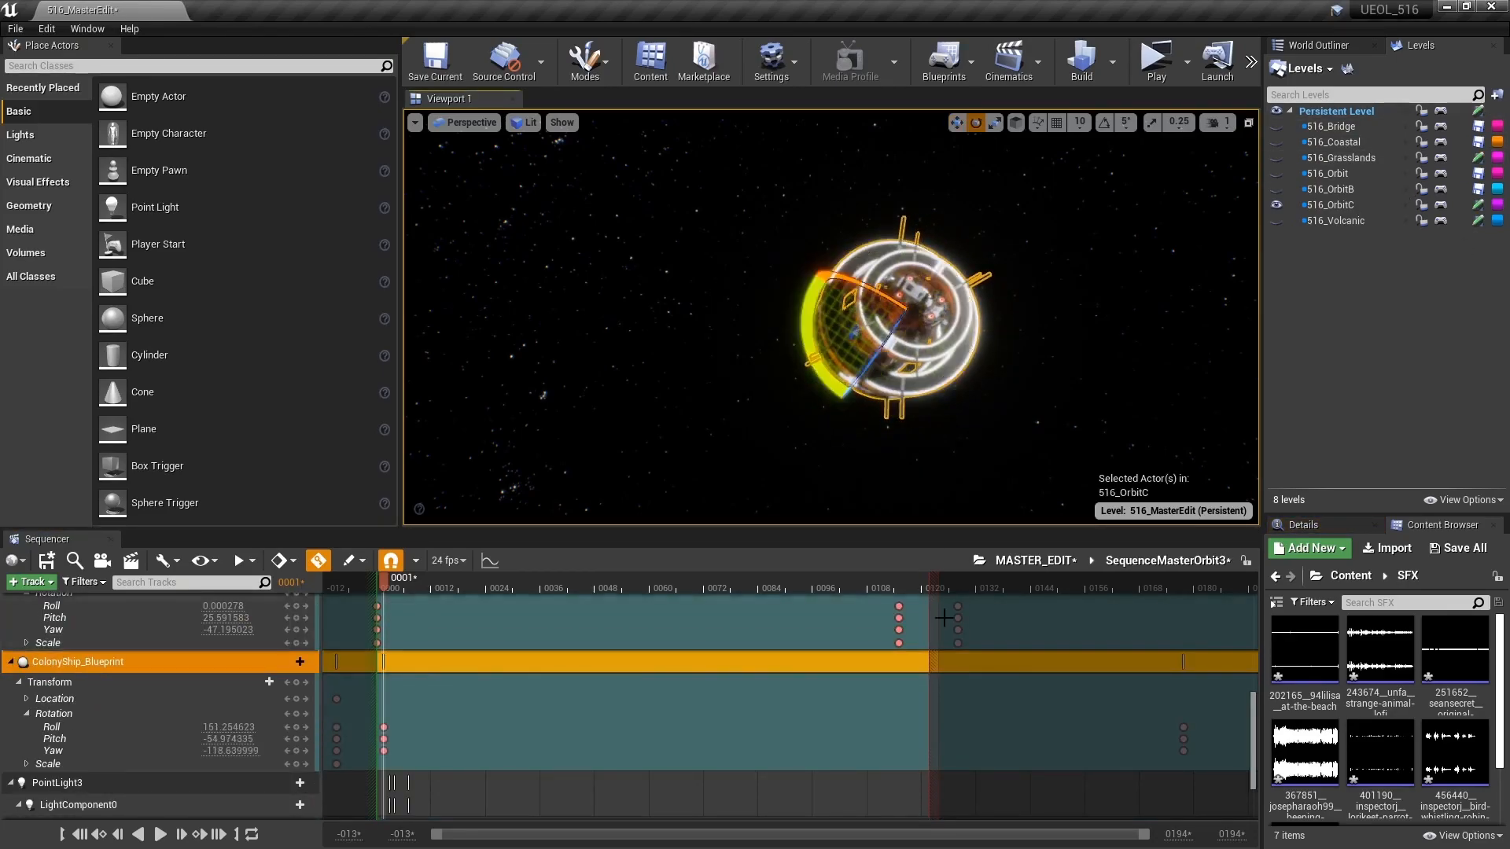
pyautogui.click(1034, 560)
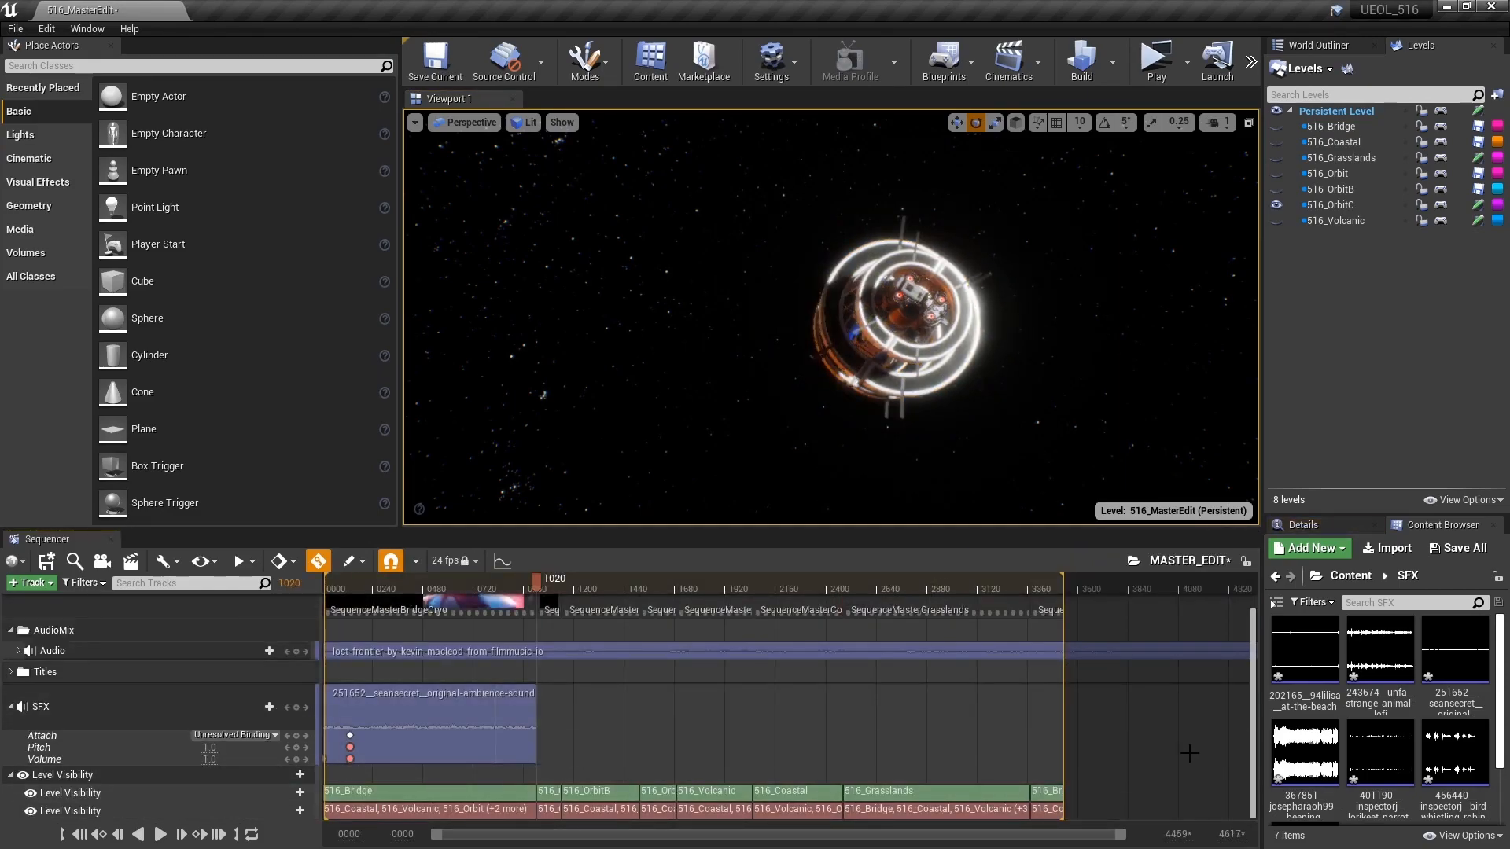
# Play the edited orbit shot from frame 1020 to 1123, and replay the bridge-to-orbit transition from frame 974 to 1116.
pyautogui.press('space')
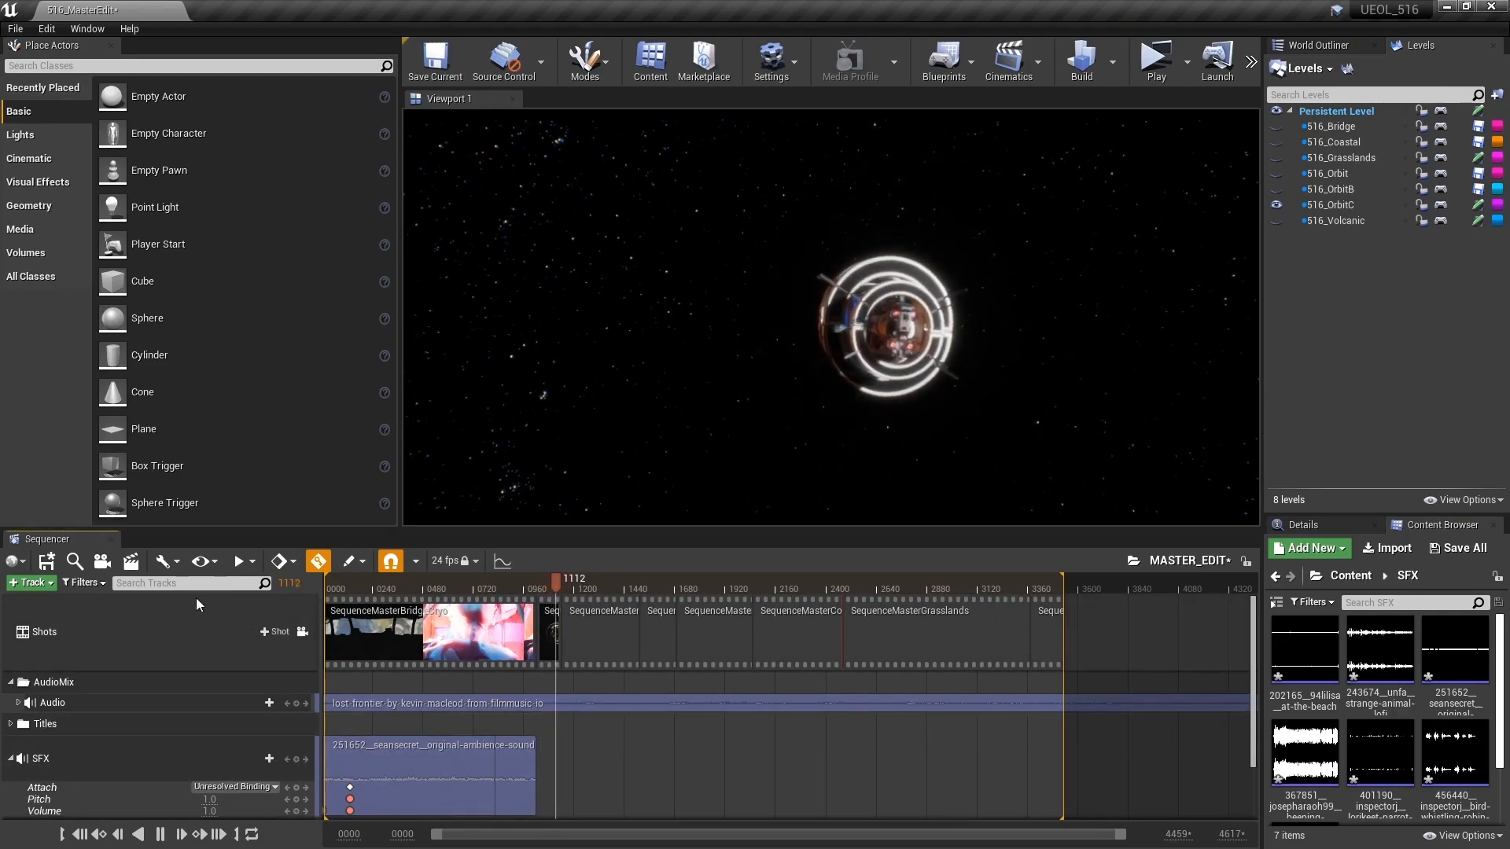
pyautogui.press('space')
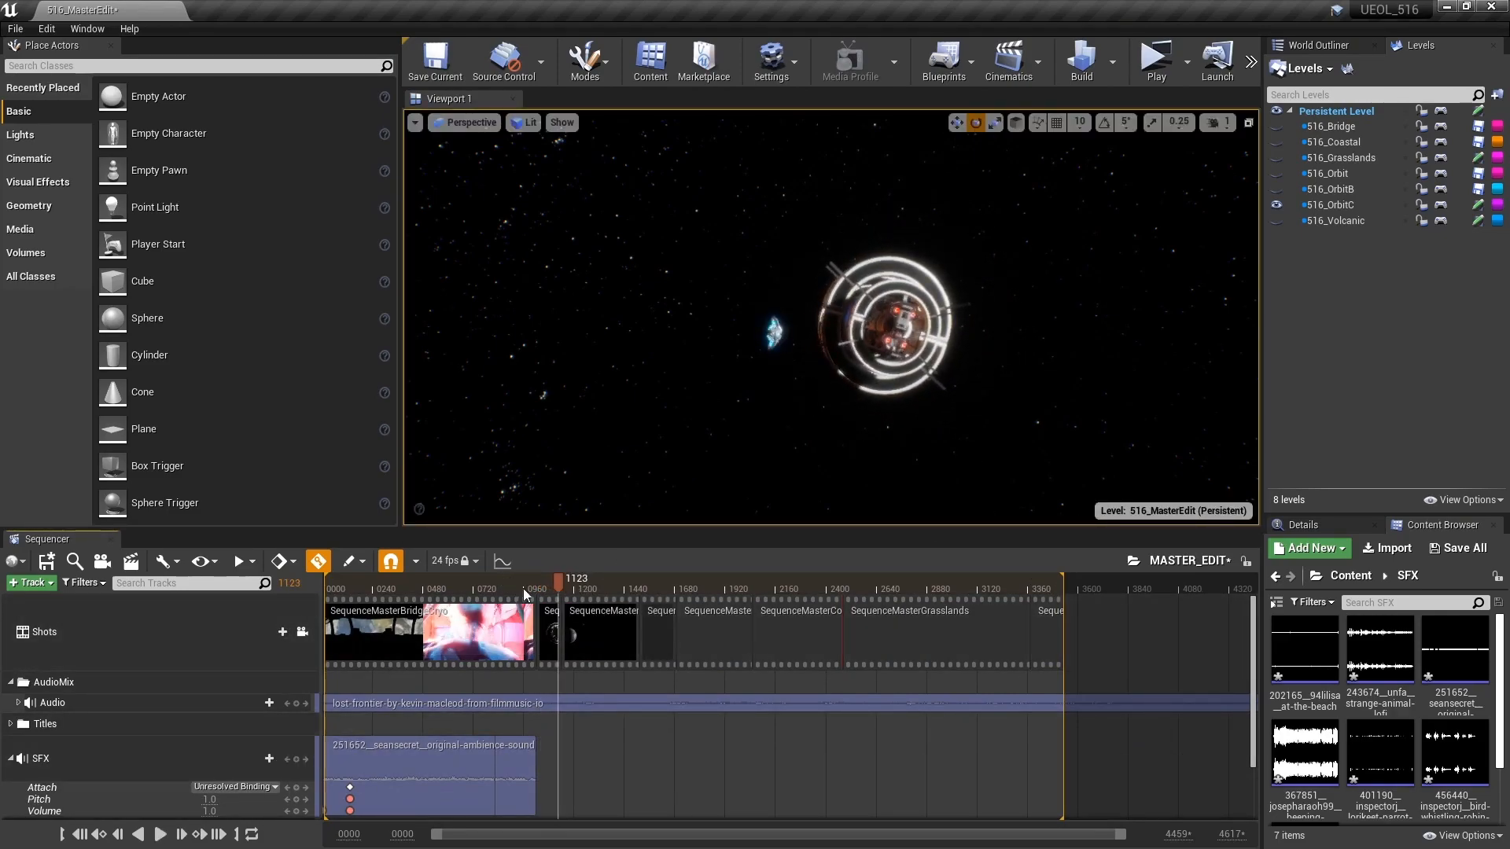
pyautogui.click(400, 585)
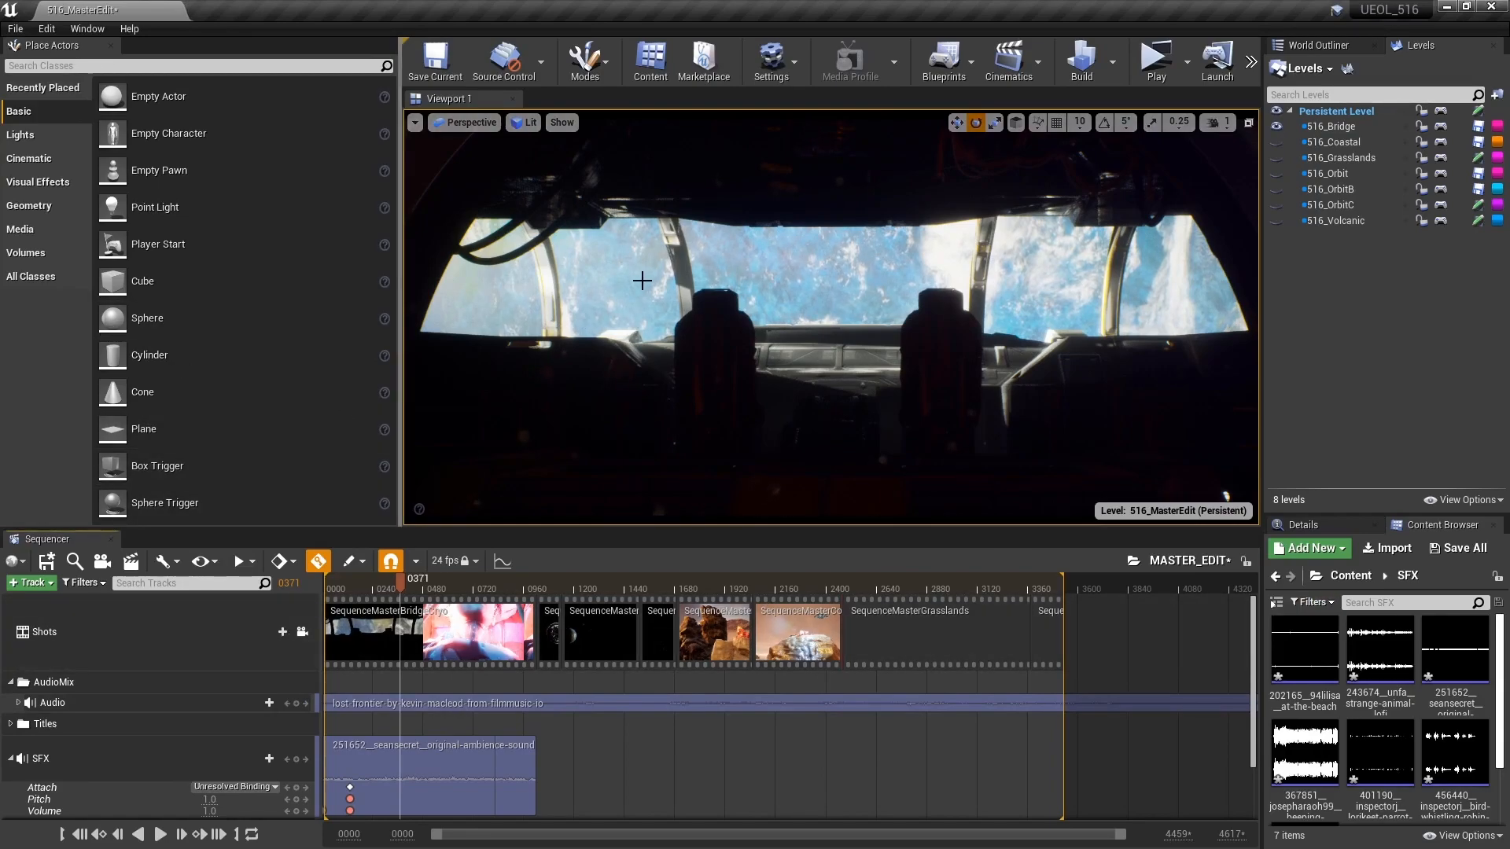
pyautogui.moveTo(400, 588); pyautogui.dragTo(527, 587)
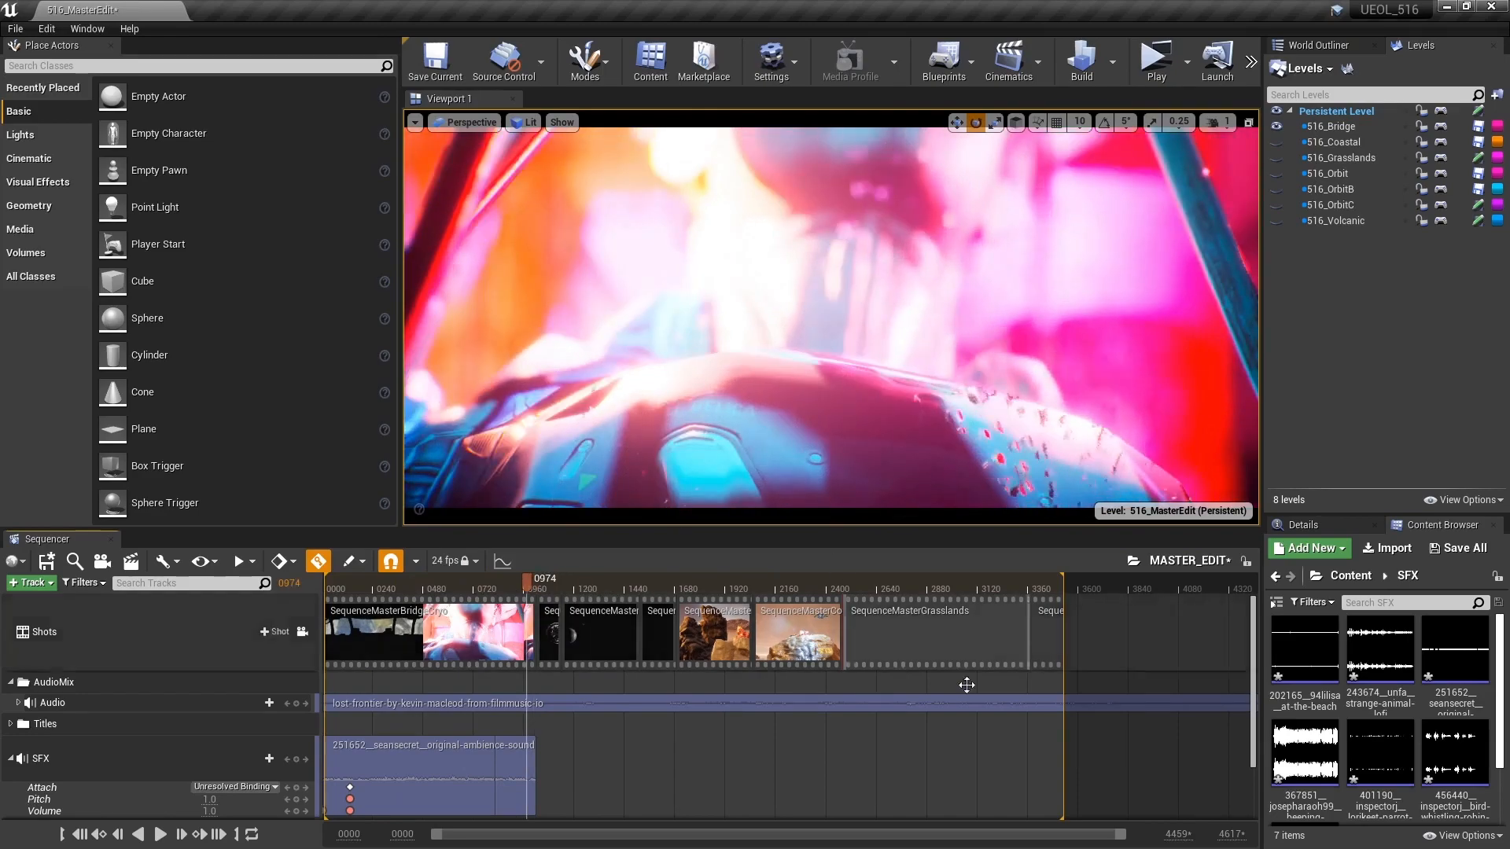
pyautogui.press('space')
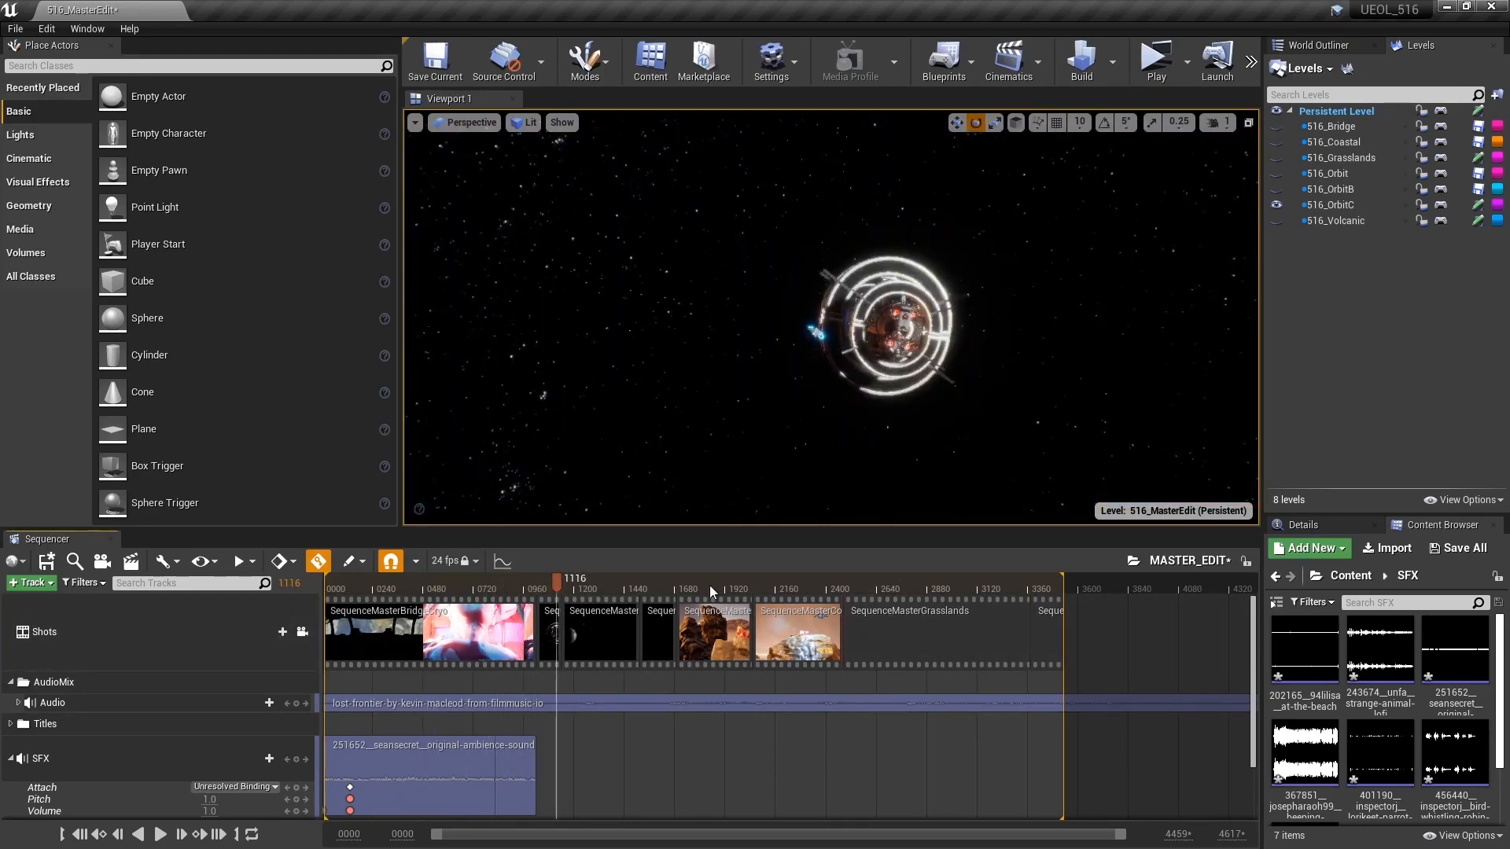
# View the volcanic shot at frame 1843 and the grasslands shots at frames 2678 and 2513 alongside the level visibility tracks.
pyautogui.click(710, 587)
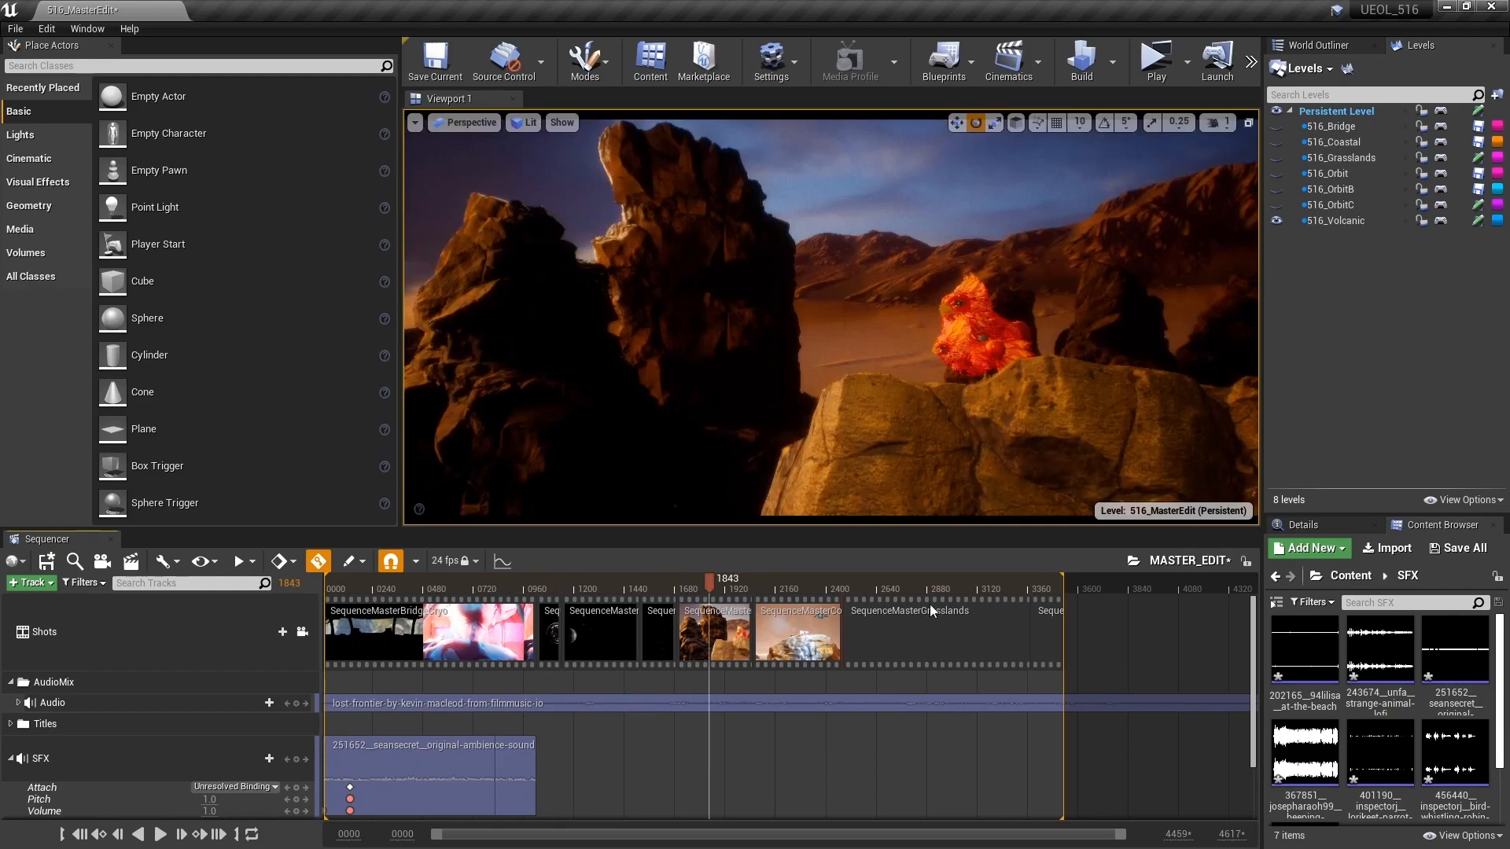
pyautogui.click(885, 586)
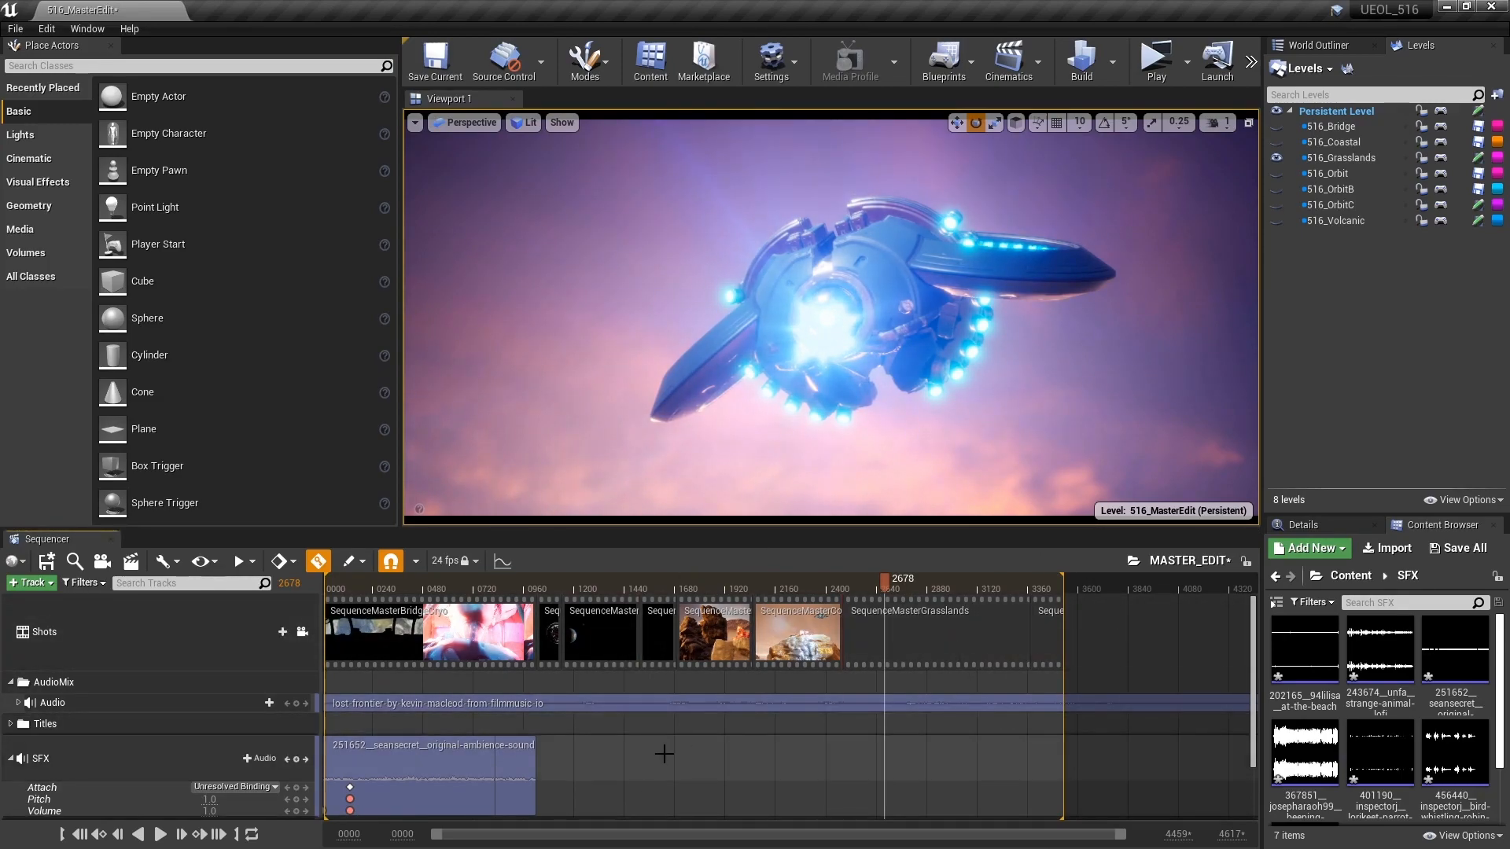
pyautogui.scroll(-2, 663, 754)
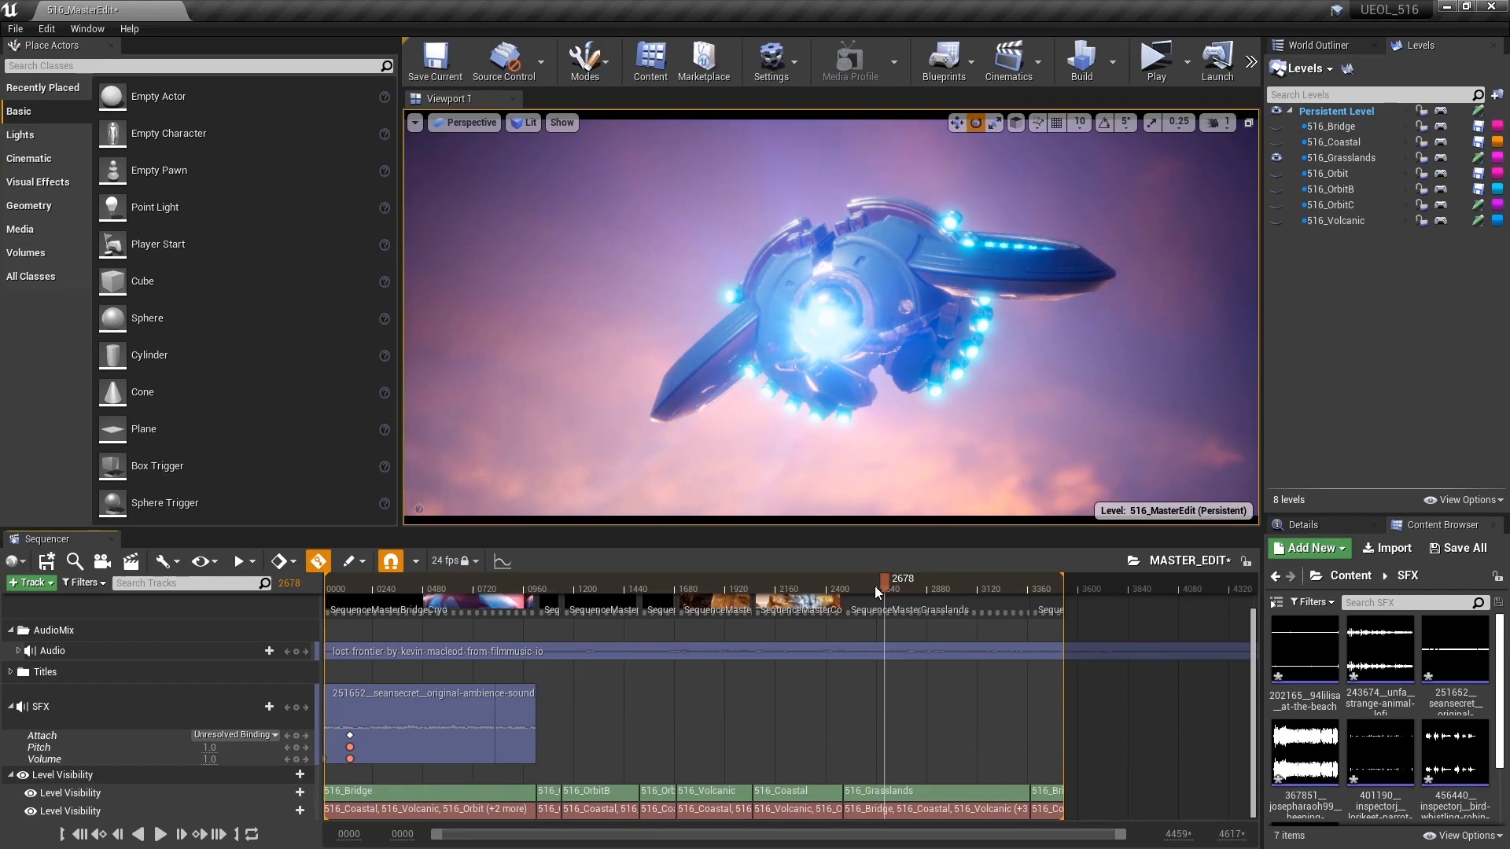
pyautogui.moveTo(836, 582); pyautogui.dragTo(785, 589)
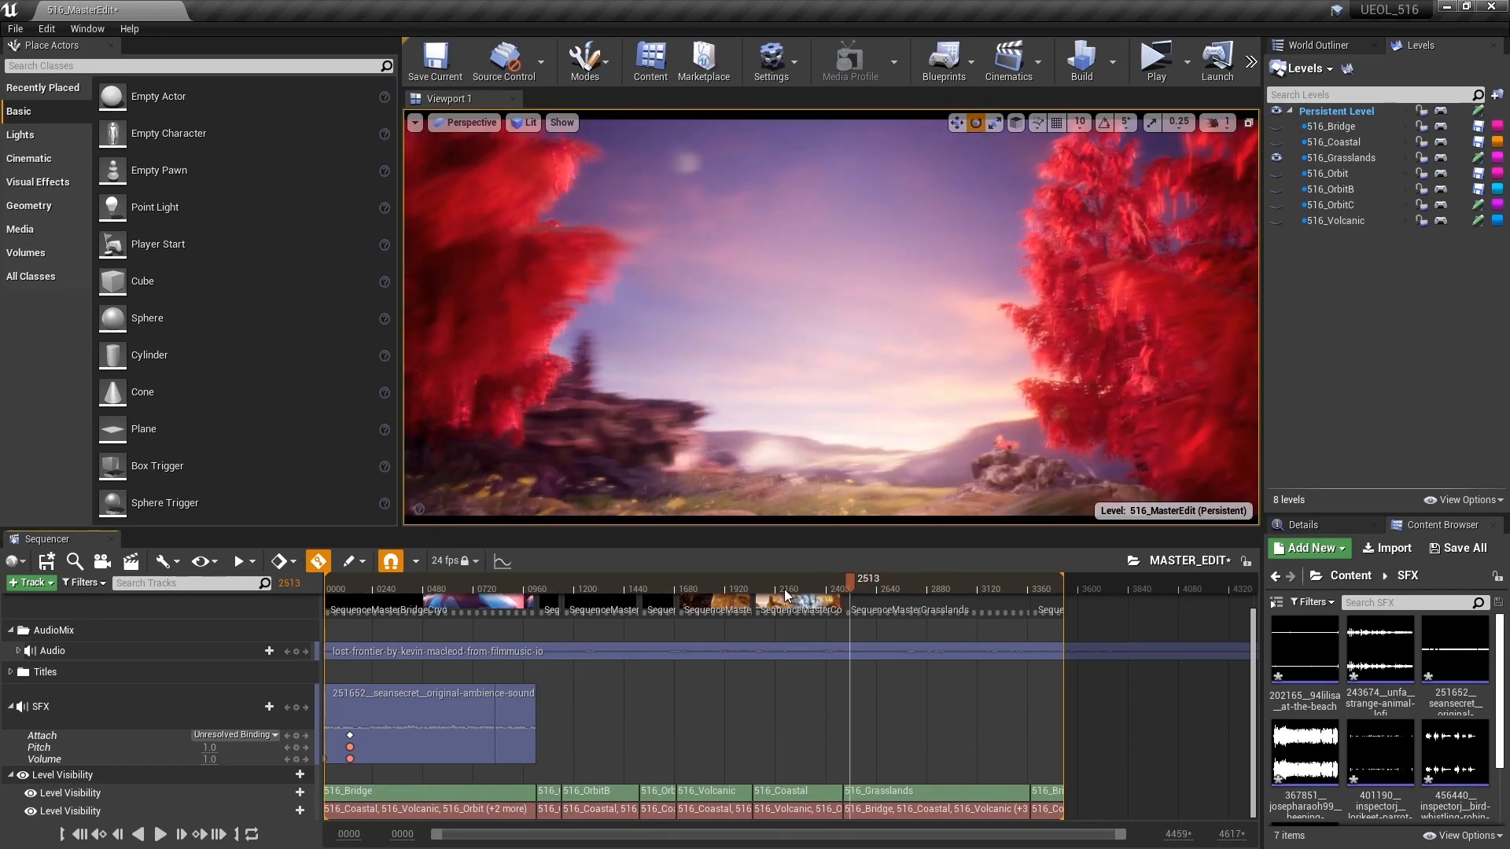
# Play back the opening bridge shot through frame 498 while reviewing the shot, audio and level visibility tracks.
pyautogui.press('space')
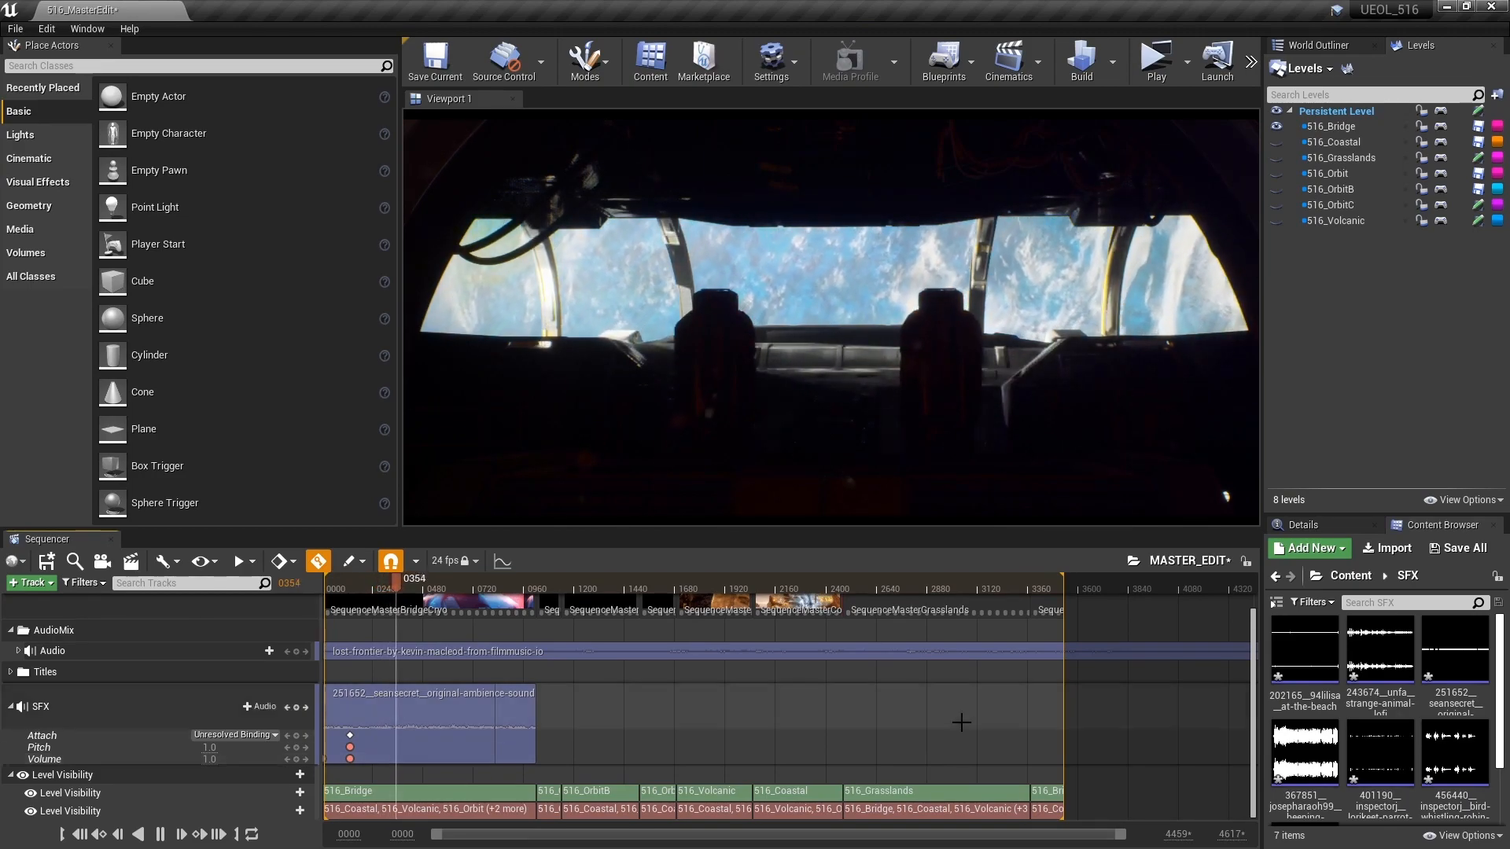
pyautogui.scroll(2, 671, 700)
pyautogui.scroll(-2, 1156, 637)
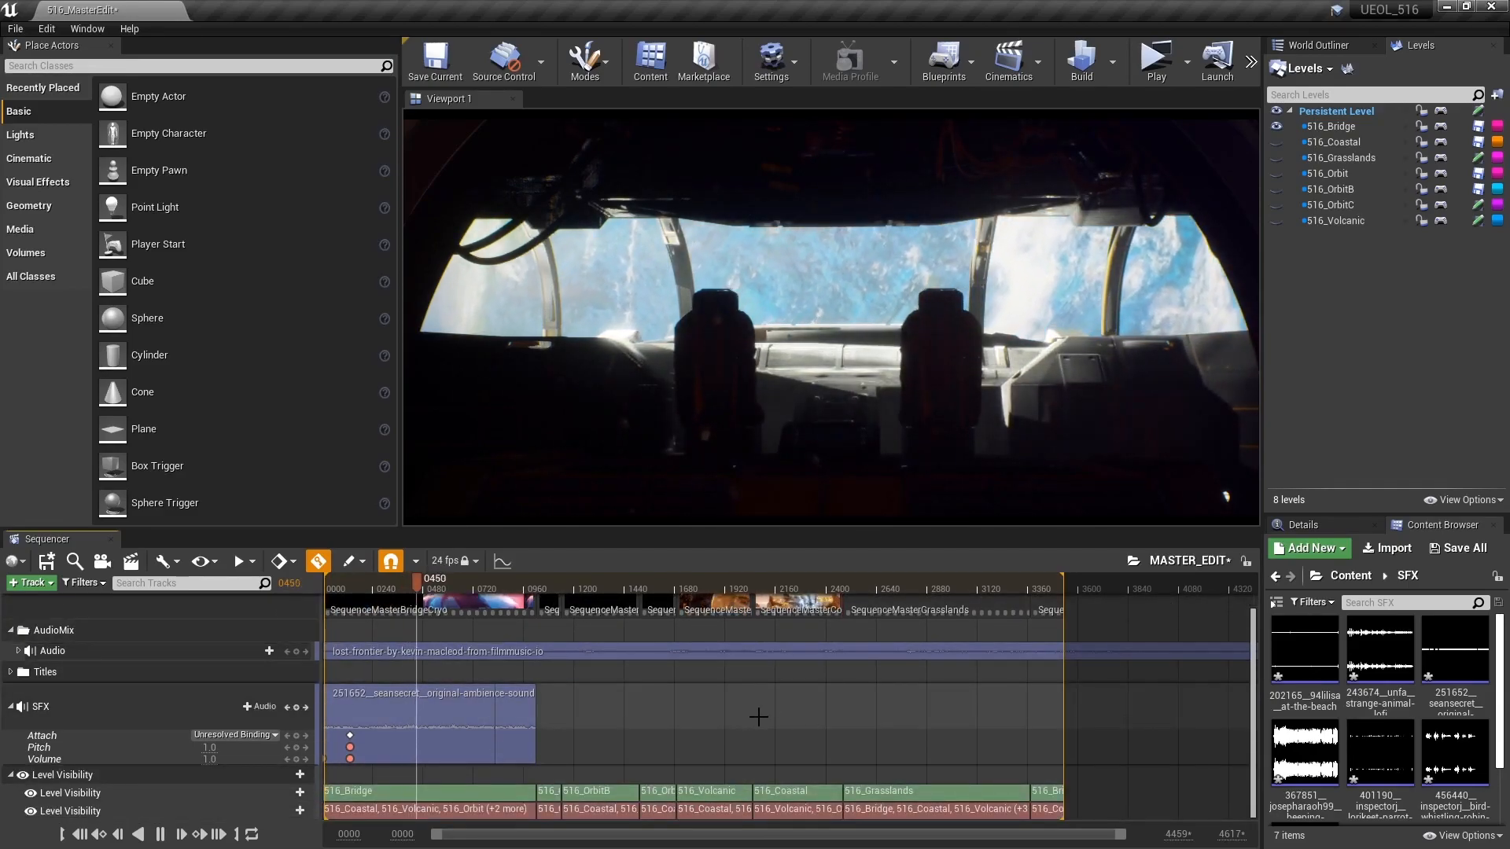
pyautogui.scroll(2, 758, 716)
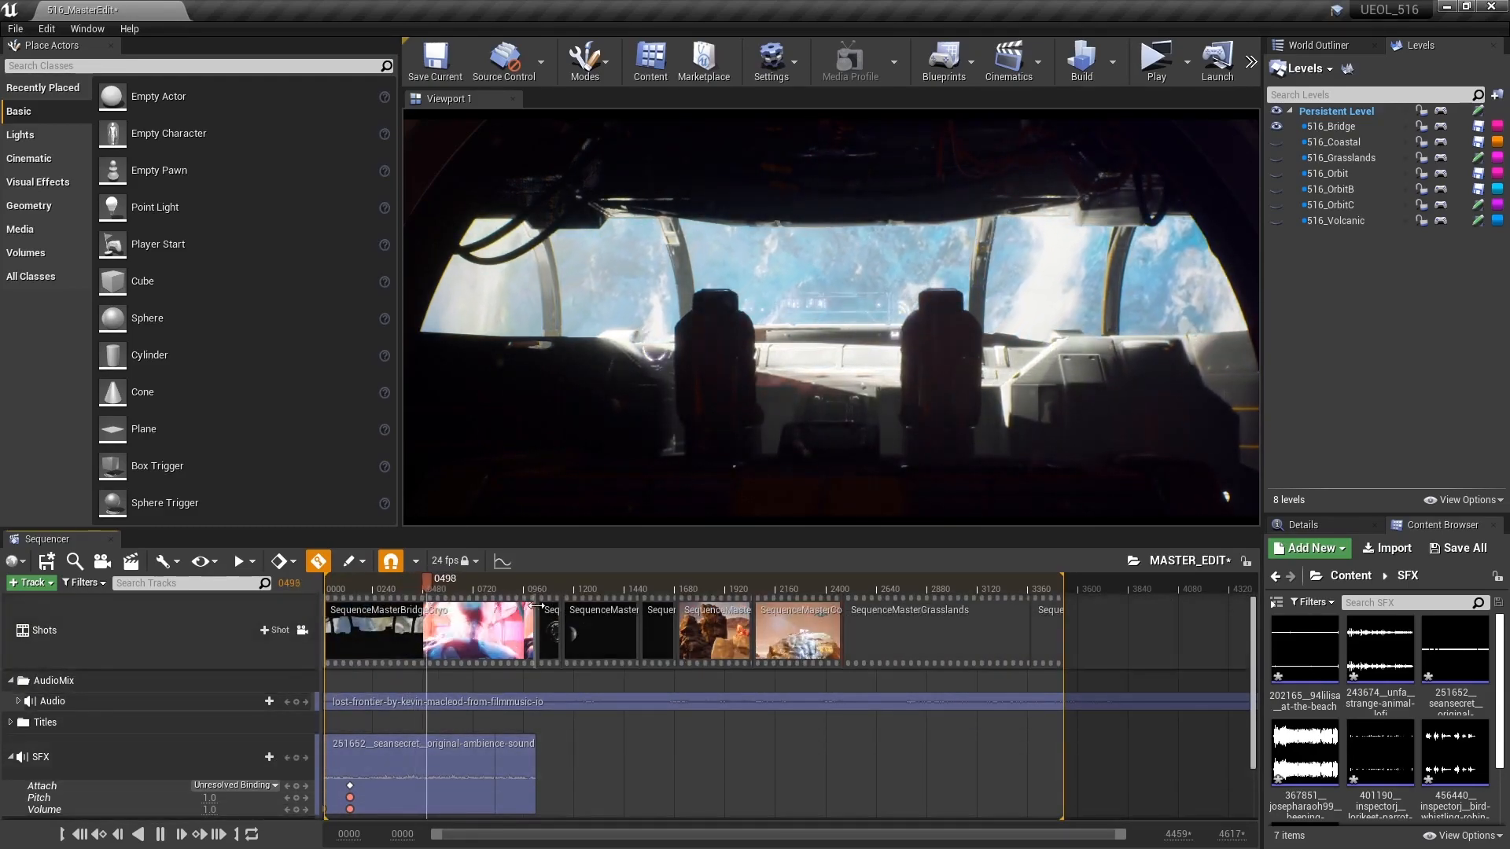